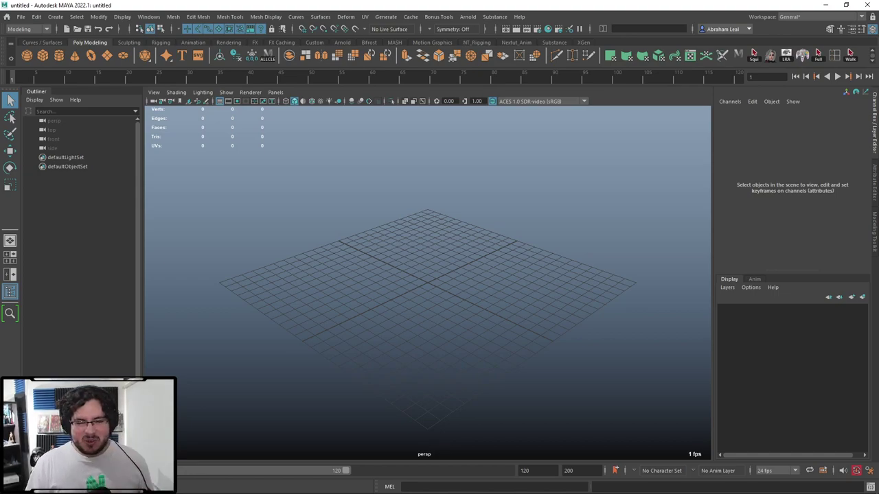
Step: Create a polygon cylinder, scale it to about 4.8 in X and Z and 7.7 in Y, and raise it to about Y 8
{"action": "scroll", "coordinate": [525, 283], "scroll_direction": "down", "scroll_amount": 1}
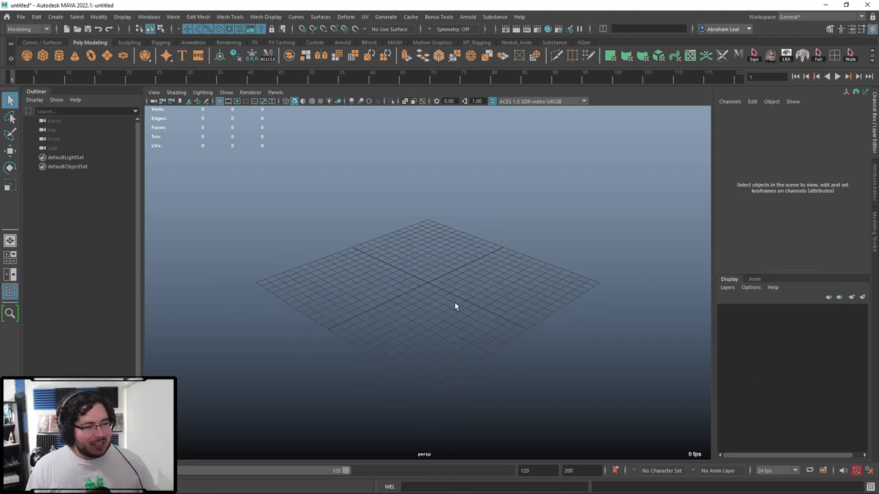
{"action": "scroll", "coordinate": [454, 302], "scroll_direction": "up", "scroll_amount": 2}
{"action": "left_click_drag", "start_coordinate": [429, 298], "coordinate": [489, 294], "text": "alt"}
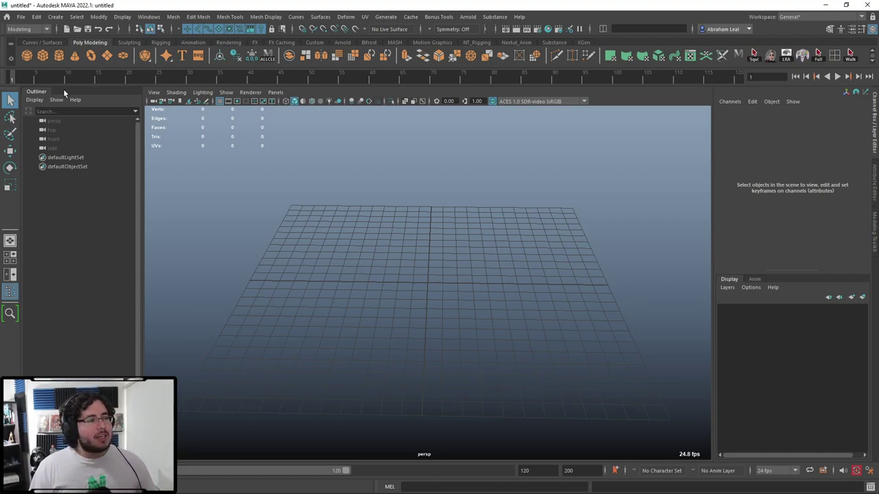
{"action": "left_click", "coordinate": [59, 62]}
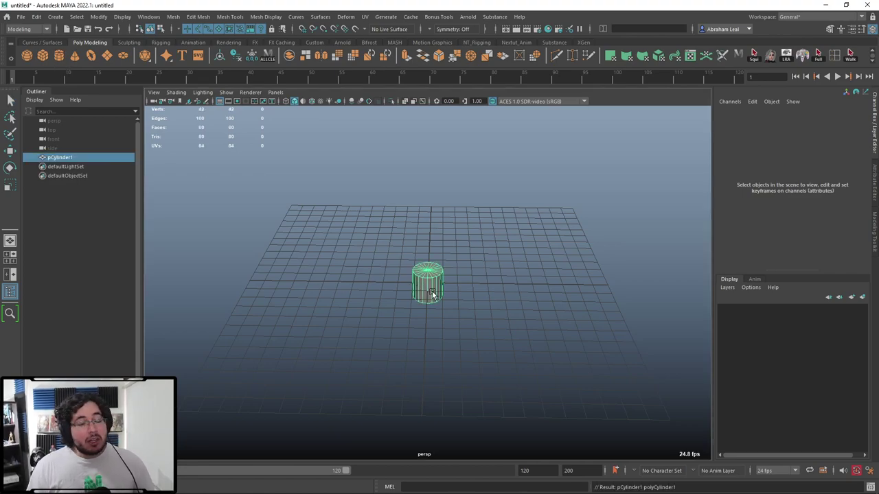
{"action": "left_click_drag", "start_coordinate": [427, 289], "coordinate": [461, 278], "text": "alt"}
{"action": "key", "text": "r"}
{"action": "middle_click_drag", "start_coordinate": [461, 278], "coordinate": [470, 358], "text": "alt"}
{"action": "left_click_drag", "start_coordinate": [437, 282], "coordinate": [443, 157]}
{"action": "key", "text": "w"}
{"action": "scroll", "coordinate": [441, 246], "scroll_direction": "down", "scroll_amount": 3}
{"action": "left_click_drag", "start_coordinate": [441, 245], "coordinate": [504, 261], "text": "alt"}
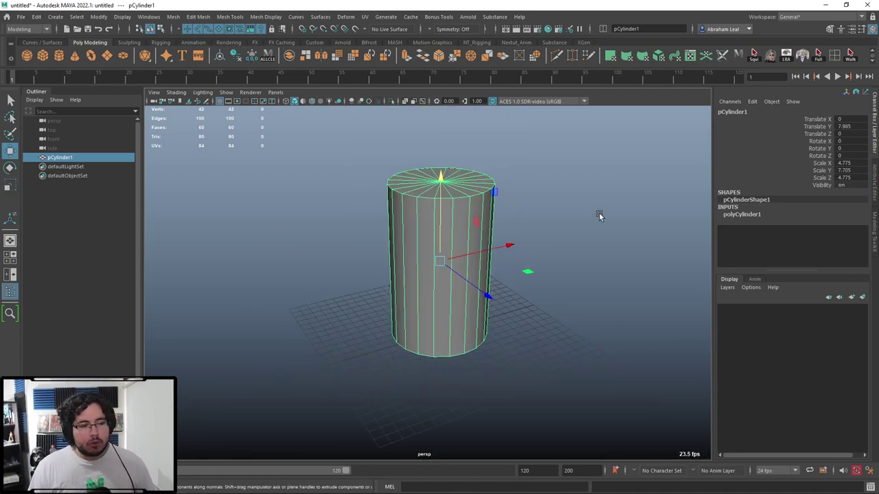
{"action": "left_click", "coordinate": [600, 215]}
Step: Create a polygon sphere scaled uniformly to about 5.4 and place it at about X 7.2, Y 7.6, intersecting the cylinder's side
{"action": "left_click", "coordinate": [27, 55]}
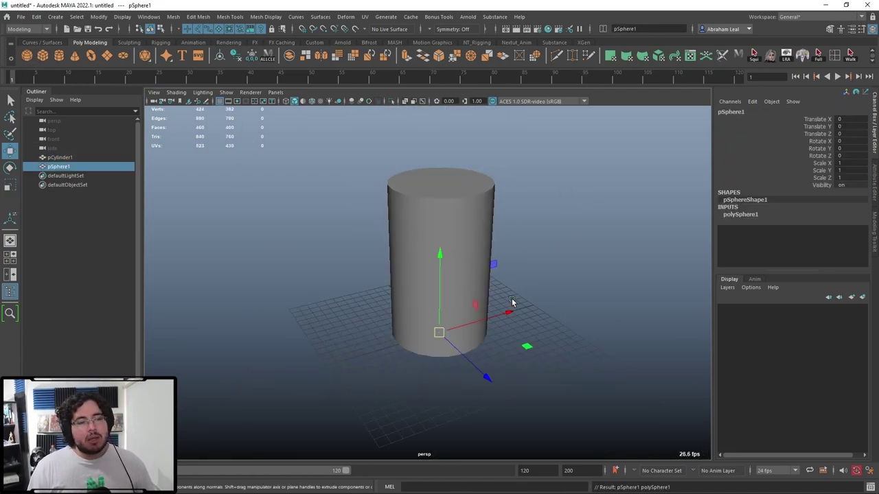
{"action": "key", "text": "w"}
{"action": "left_click_drag", "start_coordinate": [497, 336], "coordinate": [558, 309]}
{"action": "mouse_move", "coordinate": [502, 270]}
{"action": "left_mouse_down"}
{"action": "mouse_move", "coordinate": [488, 212]}
{"action": "mouse_move", "coordinate": [508, 276]}
{"action": "left_mouse_up"}
{"action": "right_click_drag", "start_coordinate": [507, 276], "coordinate": [565, 213], "text": "alt"}
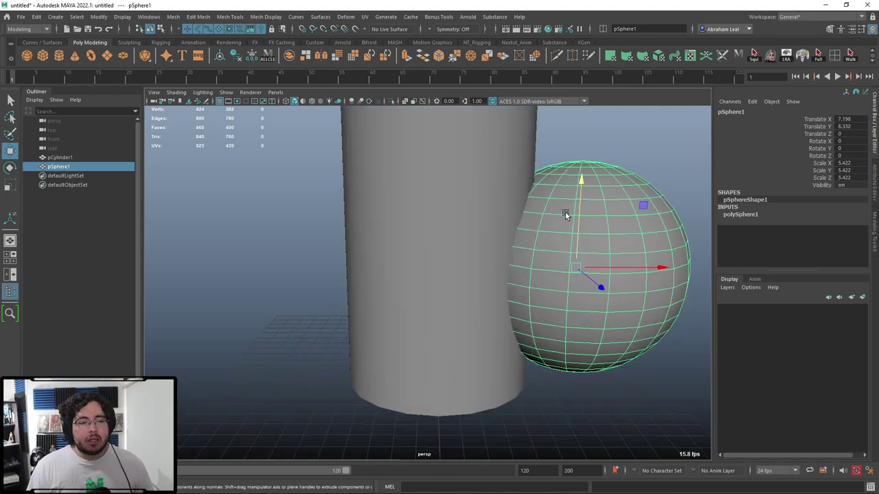
{"action": "left_click_drag", "start_coordinate": [581, 183], "coordinate": [582, 156]}
{"action": "right_click_drag", "start_coordinate": [562, 164], "coordinate": [526, 193], "text": "alt"}
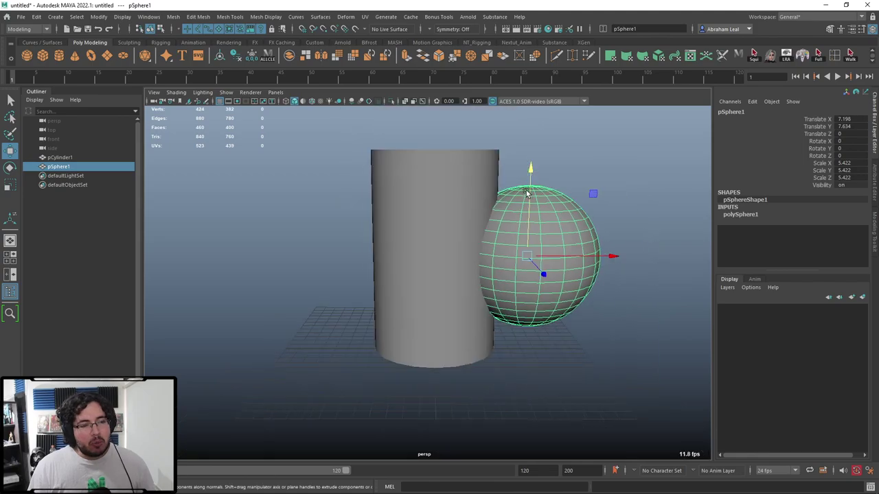
Step: Subtract the sphere from the cylinder with a Boolean Difference
{"action": "left_click_drag", "start_coordinate": [526, 193], "coordinate": [455, 189], "text": "alt"}
{"action": "left_click", "coordinate": [455, 190]}
{"action": "left_click", "coordinate": [538, 197], "text": "shift"}
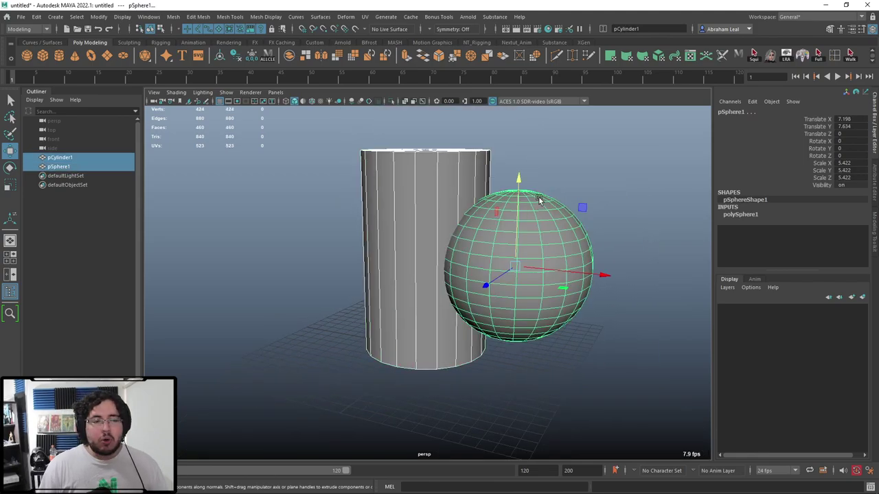
{"action": "left_click", "coordinate": [173, 18]}
{"action": "mouse_move", "coordinate": [206, 40]}
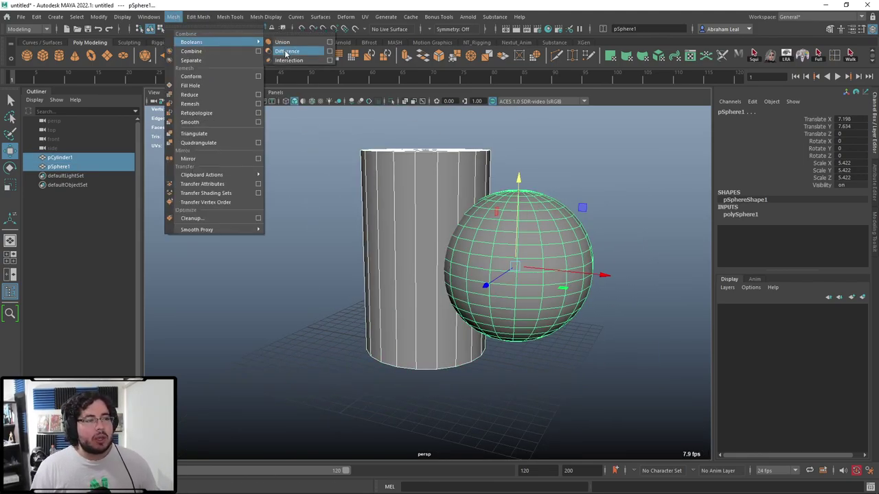
{"action": "left_click", "coordinate": [288, 50]}
{"action": "left_click", "coordinate": [541, 263]}
Step: Examine the cut cylinder's wireframe from several sides, especially the topology around the spherical cavity and on the top cap
{"action": "left_click_drag", "start_coordinate": [541, 263], "coordinate": [530, 309], "text": "alt"}
{"action": "right_click_drag", "start_coordinate": [530, 309], "coordinate": [540, 348], "text": "alt"}
{"action": "left_click_drag", "start_coordinate": [540, 348], "coordinate": [498, 299], "text": "alt"}
{"action": "right_click_drag", "start_coordinate": [499, 299], "coordinate": [405, 300], "text": "alt"}
{"action": "left_click_drag", "start_coordinate": [406, 300], "coordinate": [428, 336], "text": "alt"}
{"action": "right_click_drag", "start_coordinate": [428, 335], "coordinate": [532, 379], "text": "alt"}
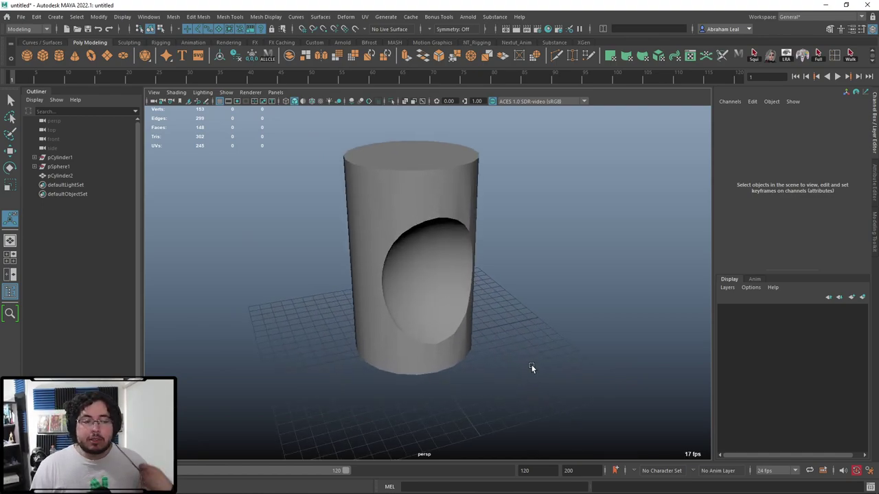
{"action": "left_click", "coordinate": [459, 310]}
{"action": "left_click_drag", "start_coordinate": [459, 310], "coordinate": [429, 261], "text": "alt"}
{"action": "right_click_drag", "start_coordinate": [429, 261], "coordinate": [453, 259], "text": "alt"}
{"action": "middle_click_drag", "start_coordinate": [453, 259], "coordinate": [471, 382], "text": "alt"}
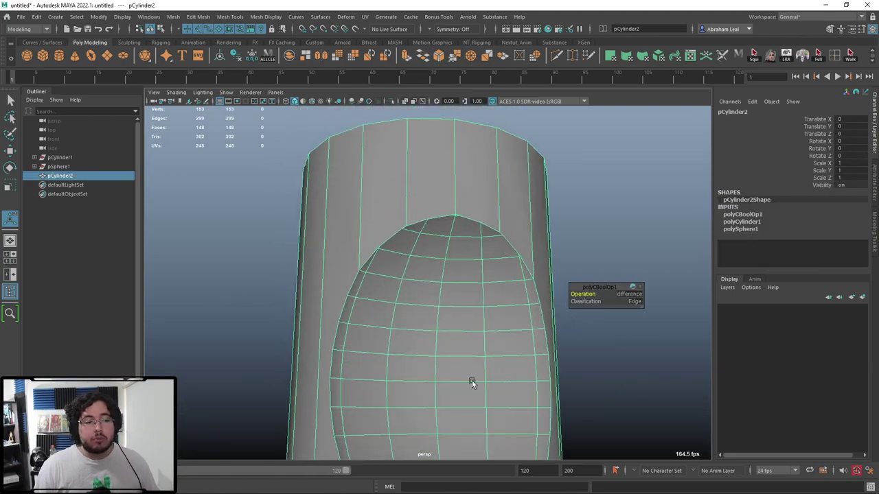
{"action": "left_click_drag", "start_coordinate": [471, 382], "coordinate": [443, 344], "text": "alt"}
{"action": "middle_click_drag", "start_coordinate": [443, 343], "coordinate": [438, 292], "text": "alt"}
{"action": "left_click_drag", "start_coordinate": [439, 292], "coordinate": [411, 187], "text": "alt"}
{"action": "left_click_drag", "start_coordinate": [436, 266], "coordinate": [535, 357], "text": "alt"}
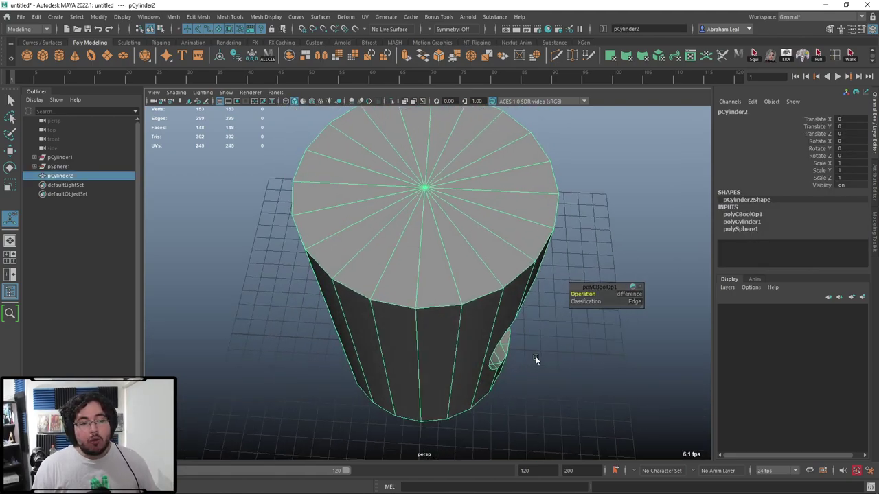
{"action": "scroll", "coordinate": [473, 302], "scroll_direction": "down", "scroll_amount": 5}
{"action": "scroll", "coordinate": [469, 307], "scroll_direction": "up", "scroll_amount": 3}
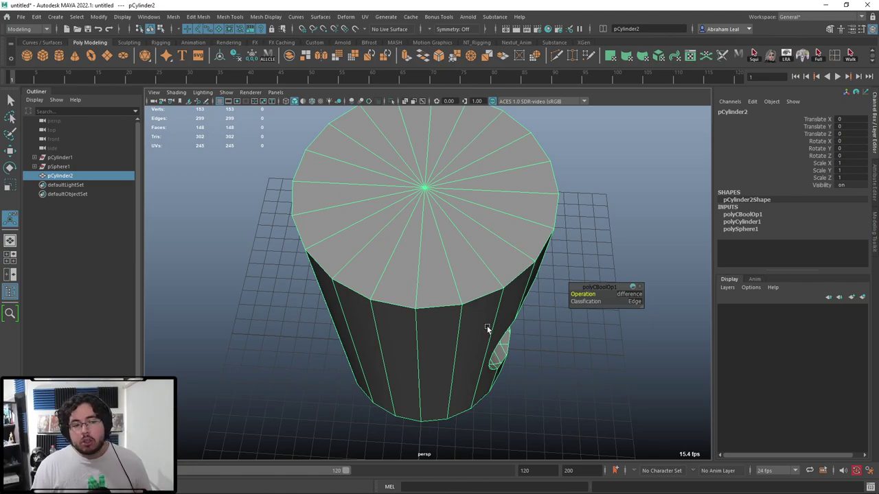
{"action": "scroll", "coordinate": [522, 341], "scroll_direction": "down", "scroll_amount": 4}
{"action": "scroll", "coordinate": [522, 341], "scroll_direction": "up", "scroll_amount": 5}
Step: Delete the cut cylinder mesh from the scene
{"action": "left_click_drag", "start_coordinate": [522, 341], "coordinate": [501, 289], "text": "alt"}
{"action": "middle_click_drag", "start_coordinate": [500, 290], "coordinate": [507, 305], "text": "alt"}
{"action": "right_click_drag", "start_coordinate": [507, 306], "coordinate": [445, 292], "text": "alt"}
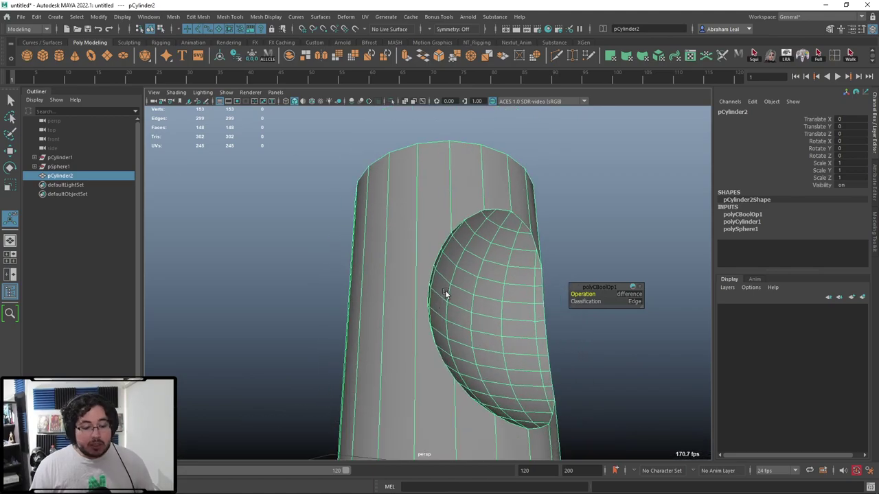
{"action": "key", "text": "Delete"}
{"action": "key", "text": "super"}
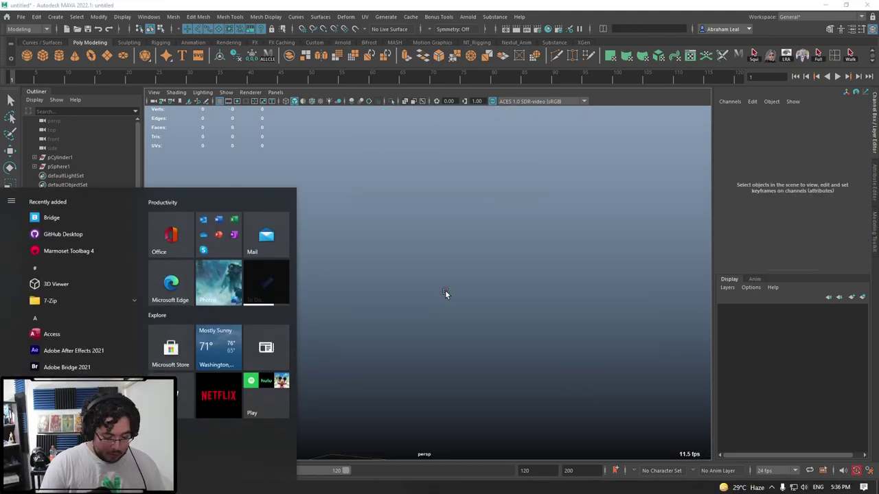
{"action": "type", "text": "zbruh"}
{"action": "key", "text": "Return"}
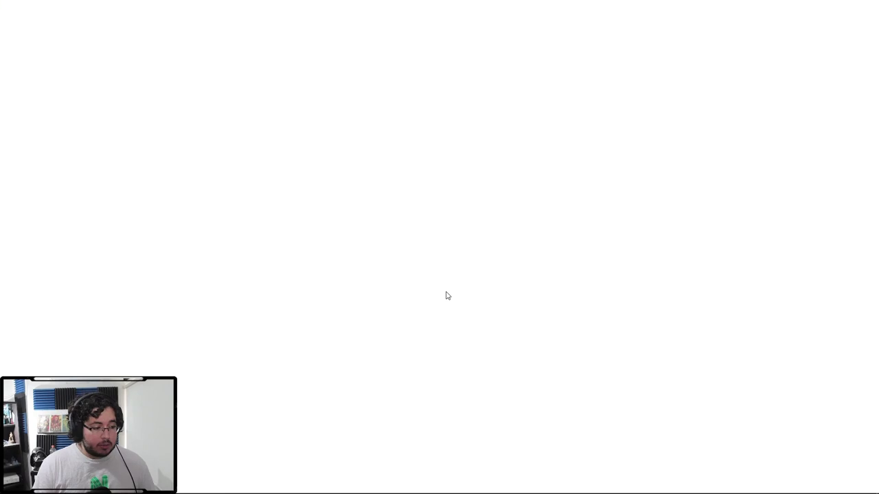
Step: Launch ZBrush through the system search and switch back to Maya
{"action": "type", "text": "zbruh"}
{"action": "key", "text": "BackSpace"}
{"action": "key", "text": "BackSpace"}
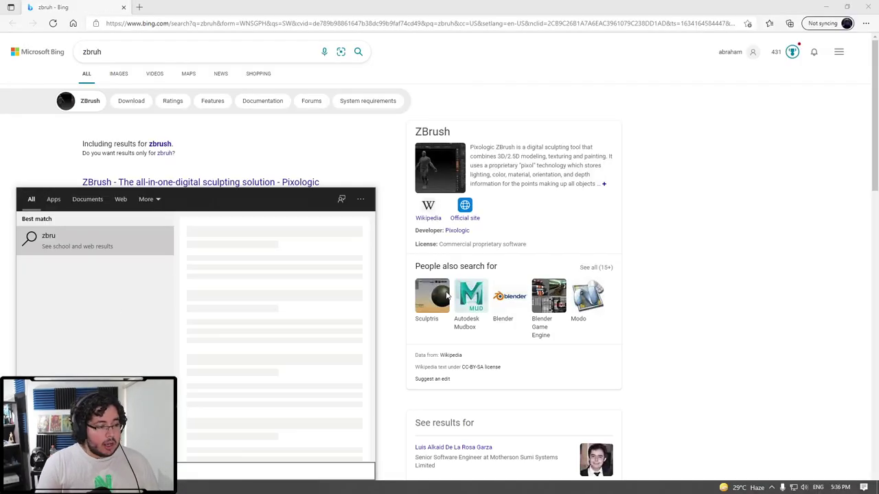
{"action": "key", "text": "Return"}
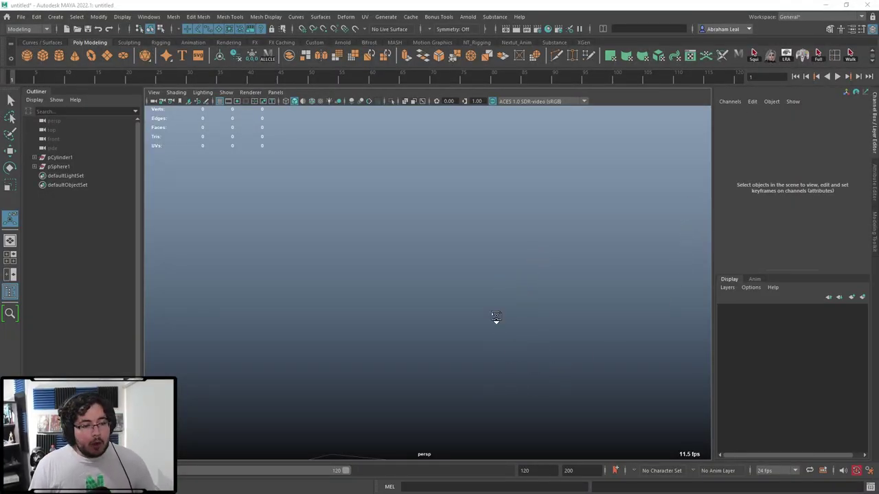
{"action": "key", "text": "alt+Tab"}
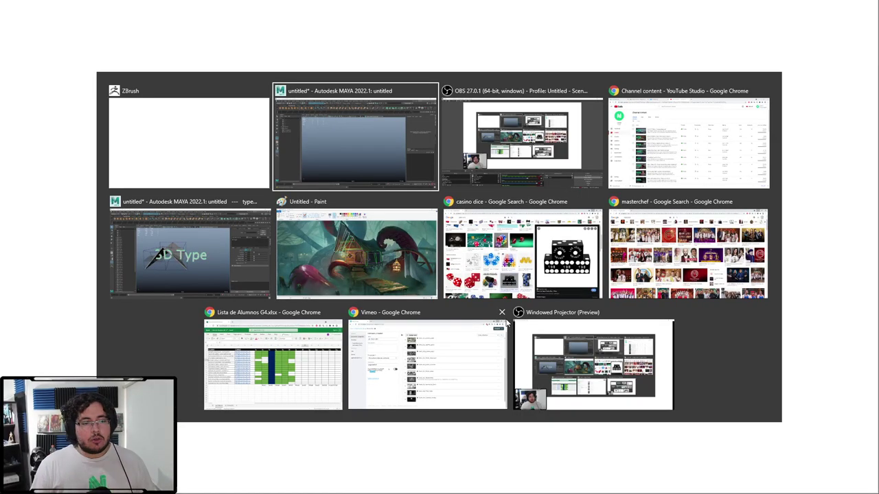
Step: Create a polygon cube at the grid centre and scale it uniformly to about 12.3
{"action": "left_click_drag", "start_coordinate": [489, 283], "coordinate": [474, 272], "text": "alt"}
{"action": "scroll", "coordinate": [430, 264], "scroll_direction": "up", "scroll_amount": 3}
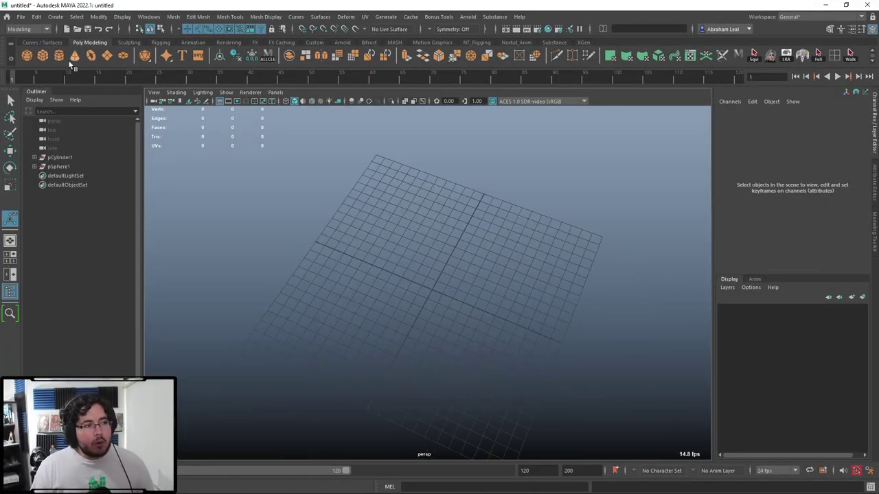
{"action": "left_click", "coordinate": [44, 55]}
{"action": "key", "text": "r"}
{"action": "left_click_drag", "start_coordinate": [433, 294], "coordinate": [541, 322]}
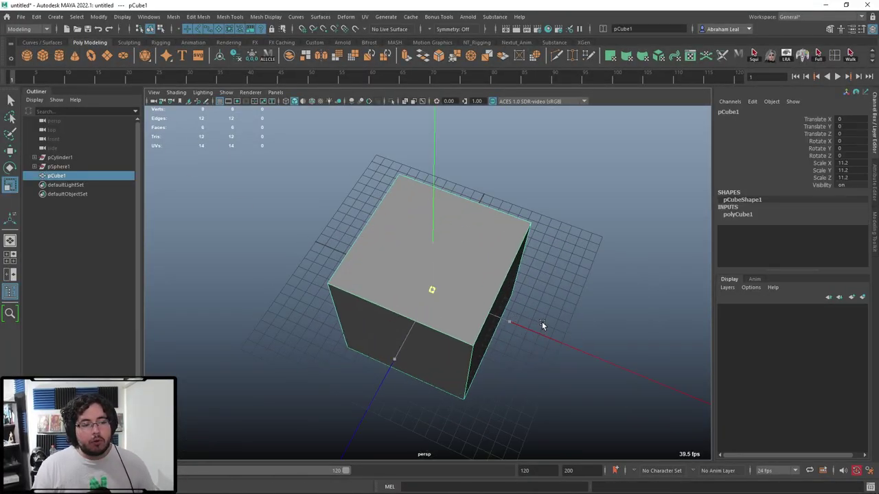
{"action": "left_click", "coordinate": [542, 323]}
{"action": "left_click", "coordinate": [466, 279]}
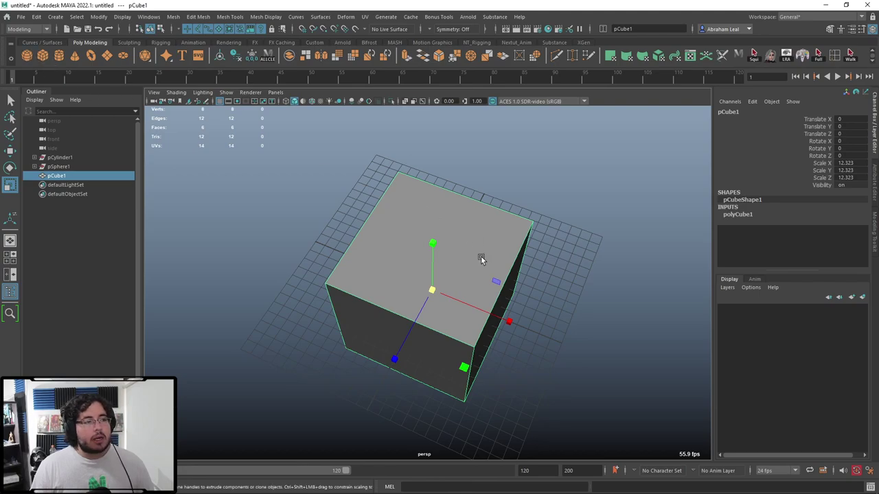
Step: Create a polygon sphere scaled uniformly to about 3 and place it at about X 6.1, Y 5.8, overlapping the cube's upper edge
{"action": "left_click_drag", "start_coordinate": [490, 249], "coordinate": [519, 242], "text": "alt"}
{"action": "scroll", "coordinate": [523, 254], "scroll_direction": "up", "scroll_amount": 3}
{"action": "middle_click_drag", "start_coordinate": [550, 271], "coordinate": [529, 227], "text": "alt"}
{"action": "scroll", "coordinate": [531, 227], "scroll_direction": "down", "scroll_amount": 2}
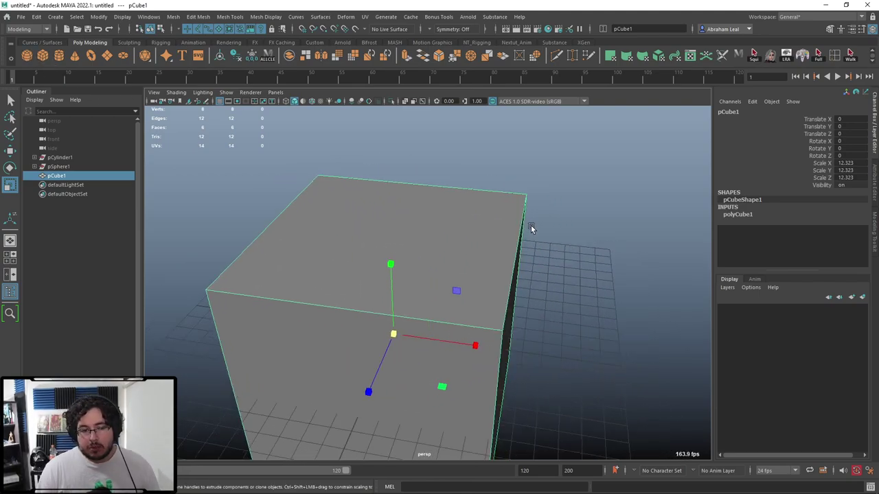
{"action": "left_click_drag", "start_coordinate": [531, 227], "coordinate": [466, 210], "text": "alt"}
{"action": "middle_click_drag", "start_coordinate": [584, 278], "coordinate": [583, 249], "text": "alt"}
{"action": "scroll", "coordinate": [582, 249], "scroll_direction": "down", "scroll_amount": 2}
{"action": "left_click_drag", "start_coordinate": [582, 250], "coordinate": [624, 277], "text": "alt"}
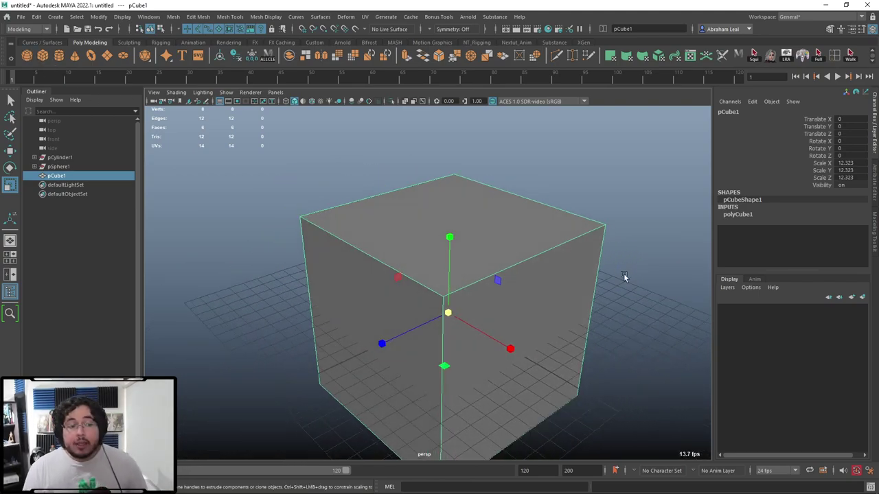
{"action": "left_click", "coordinate": [26, 56]}
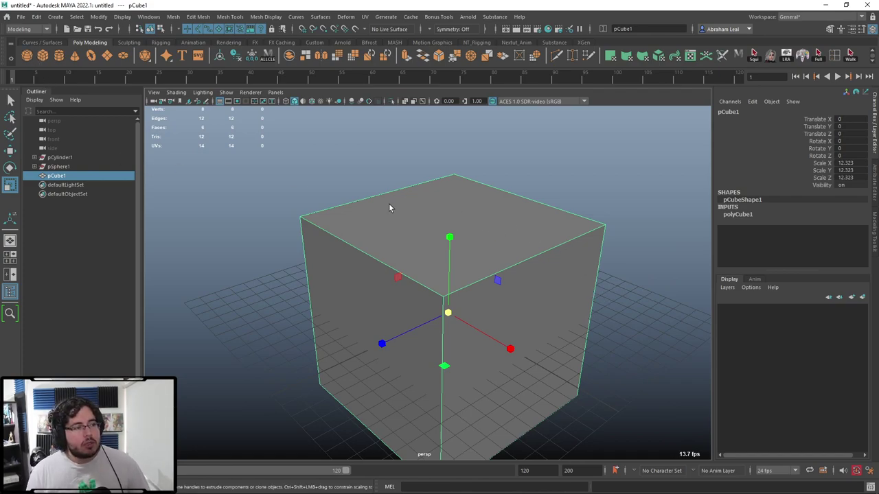
{"action": "left_click_drag", "start_coordinate": [448, 314], "coordinate": [596, 378]}
{"action": "key", "text": "w"}
{"action": "left_click_drag", "start_coordinate": [532, 282], "coordinate": [493, 167]}
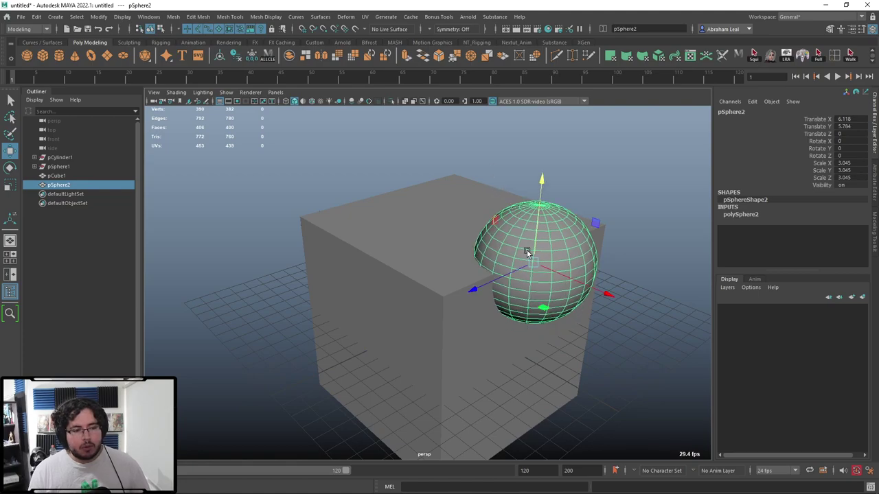
Step: Subtract the sphere from the cube with a Boolean Difference
{"action": "left_click", "coordinate": [449, 244]}
{"action": "left_click", "coordinate": [493, 254], "text": "shift"}
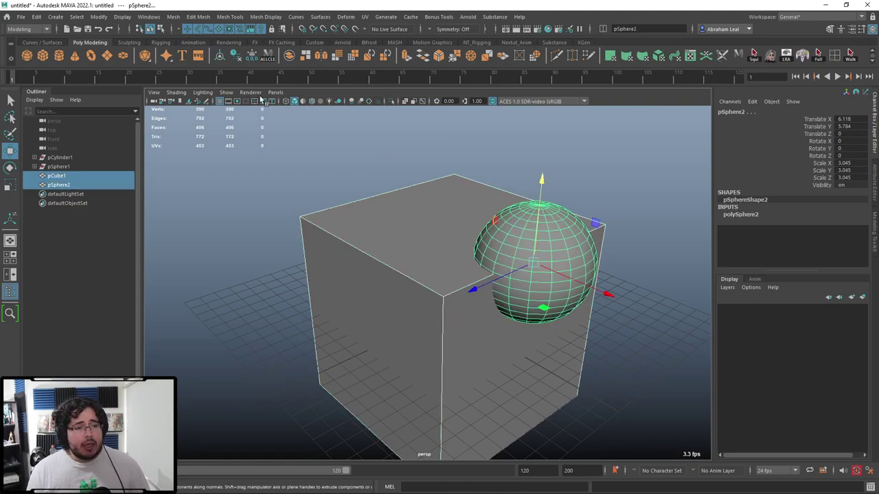
{"action": "left_click", "coordinate": [173, 16]}
{"action": "mouse_move", "coordinate": [224, 43]}
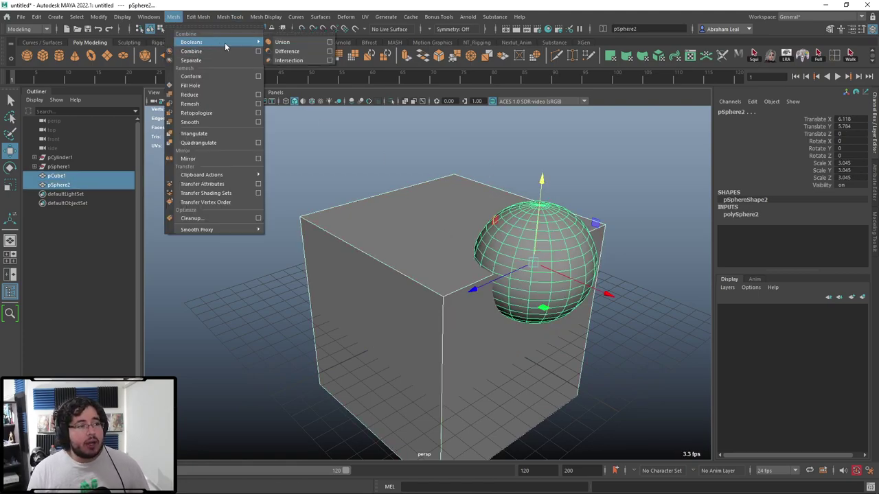
{"action": "left_click", "coordinate": [288, 52]}
{"action": "left_click", "coordinate": [613, 201]}
{"action": "left_click_drag", "start_coordinate": [605, 264], "coordinate": [574, 216], "text": "alt"}
{"action": "left_click", "coordinate": [546, 250]}
{"action": "left_click", "coordinate": [616, 194]}
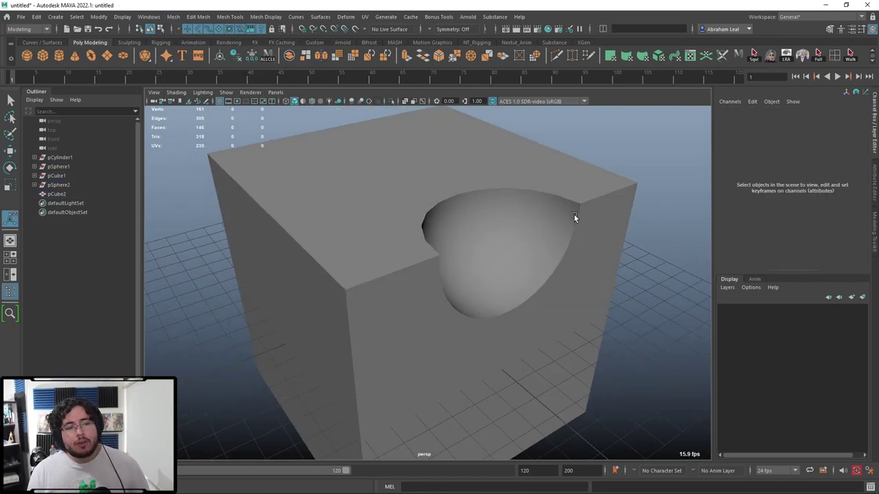
Step: Triangulate the cut cube's mesh
{"action": "left_click", "coordinate": [554, 276]}
{"action": "left_click_drag", "start_coordinate": [554, 276], "coordinate": [459, 206], "text": "alt"}
{"action": "scroll", "coordinate": [481, 292], "scroll_direction": "down", "scroll_amount": 4}
{"action": "left_click_drag", "start_coordinate": [481, 292], "coordinate": [525, 273], "text": "alt"}
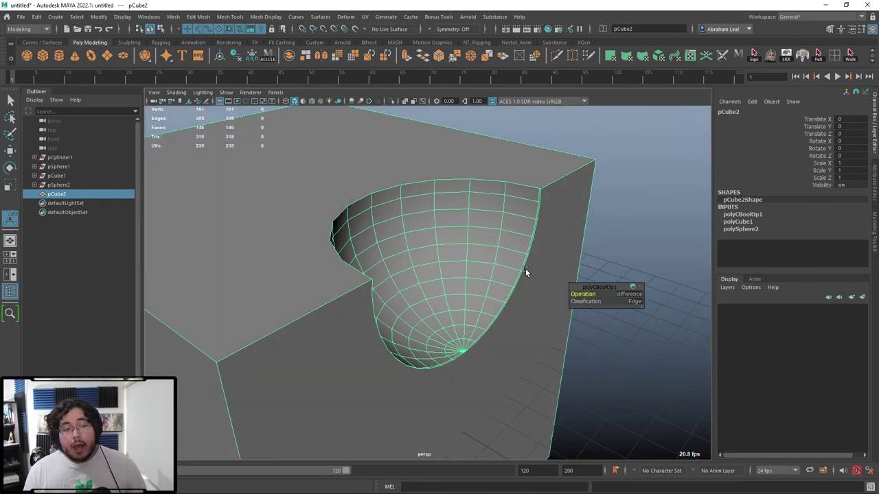
{"action": "left_click", "coordinate": [173, 17]}
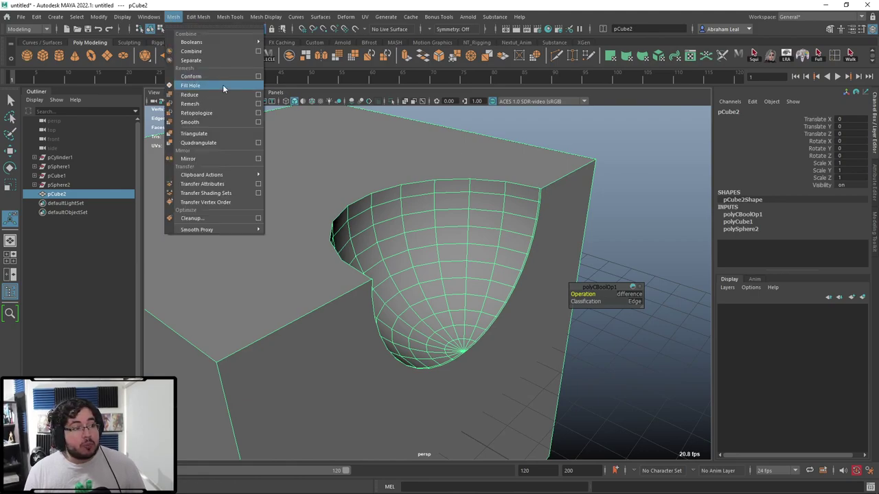
{"action": "left_click", "coordinate": [201, 133]}
{"action": "left_click", "coordinate": [671, 186]}
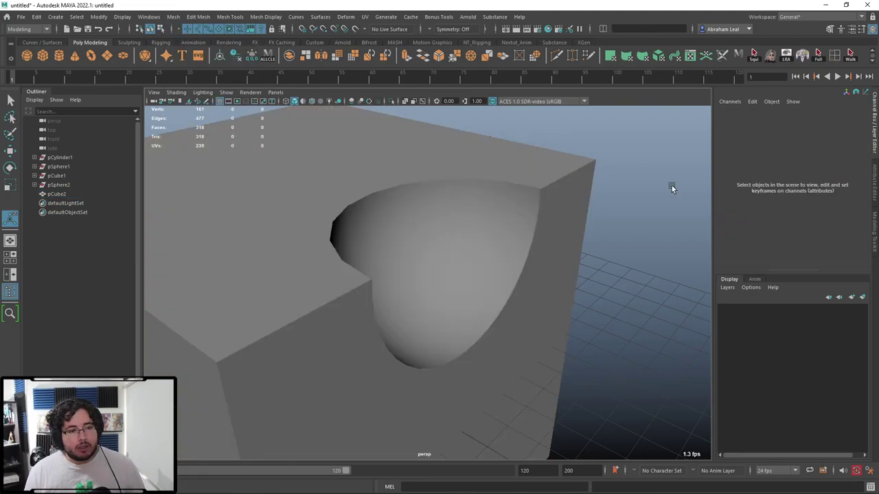
Step: Turn on the smooth mesh preview for the triangulated cube and examine the surface around the spherical cut
{"action": "left_click_drag", "start_coordinate": [671, 186], "coordinate": [494, 269], "text": "alt"}
{"action": "scroll", "coordinate": [549, 270], "scroll_direction": "down", "scroll_amount": 5}
{"action": "scroll", "coordinate": [550, 271], "scroll_direction": "up", "scroll_amount": 5}
{"action": "scroll", "coordinate": [527, 269], "scroll_direction": "up", "scroll_amount": 4}
{"action": "left_click", "coordinate": [529, 249]}
{"action": "key", "text": "ctrl+z"}
{"action": "left_click", "coordinate": [520, 294]}
{"action": "key", "text": "3"}
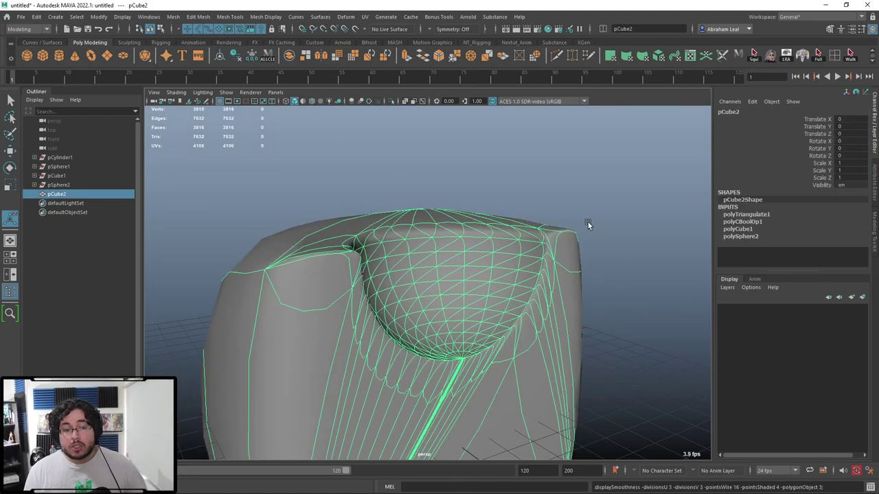
{"action": "left_click_drag", "start_coordinate": [587, 223], "coordinate": [641, 186], "text": "alt"}
{"action": "left_click", "coordinate": [641, 187]}
{"action": "scroll", "coordinate": [560, 293], "scroll_direction": "down", "scroll_amount": 4}
{"action": "left_click_drag", "start_coordinate": [560, 294], "coordinate": [437, 272], "text": "alt"}
Step: Return the triangulated cube to unsmoothed display and delete it
{"action": "left_click", "coordinate": [437, 272]}
{"action": "key", "text": "1"}
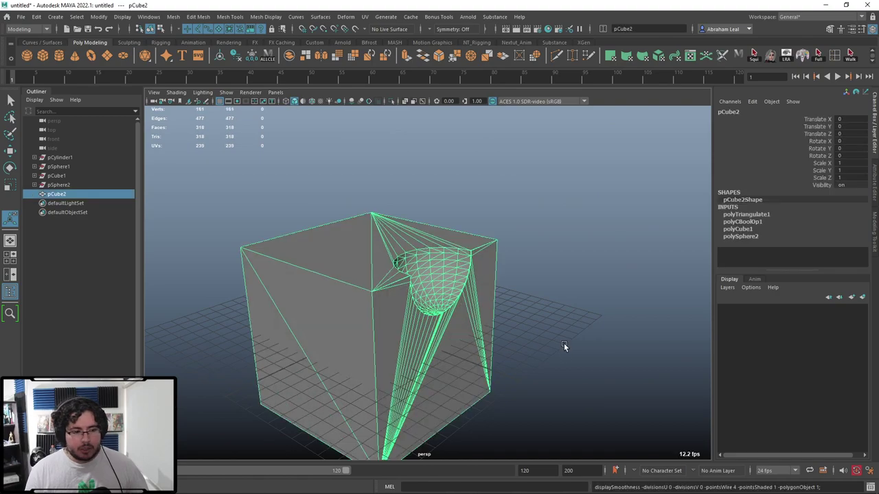
{"action": "key", "text": "Delete"}
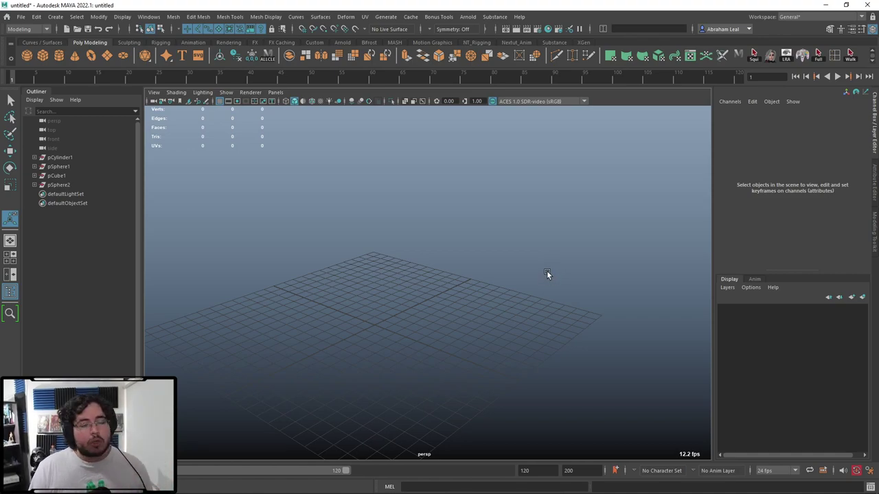
Step: Create a polygon cylinder at the origin and scale it uniformly to about 8.02
{"action": "left_click_drag", "start_coordinate": [530, 273], "coordinate": [429, 291], "text": "alt"}
{"action": "middle_click_drag", "start_coordinate": [430, 290], "coordinate": [438, 225], "text": "alt"}
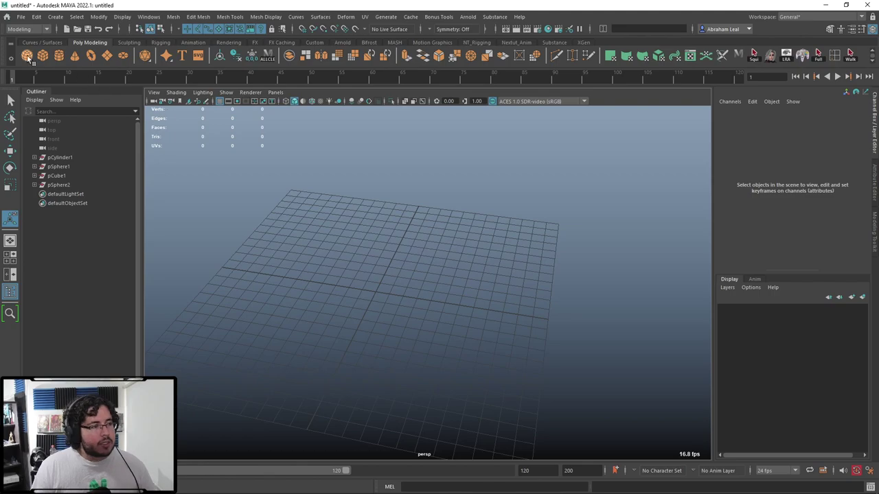
{"action": "left_click", "coordinate": [60, 57]}
{"action": "key", "text": "r"}
{"action": "left_click_drag", "start_coordinate": [376, 291], "coordinate": [563, 288]}
{"action": "key", "text": "ctrl+a"}
{"action": "middle_click_drag", "start_coordinate": [556, 294], "coordinate": [606, 300], "text": "alt"}
{"action": "key", "text": "ctrl+a"}
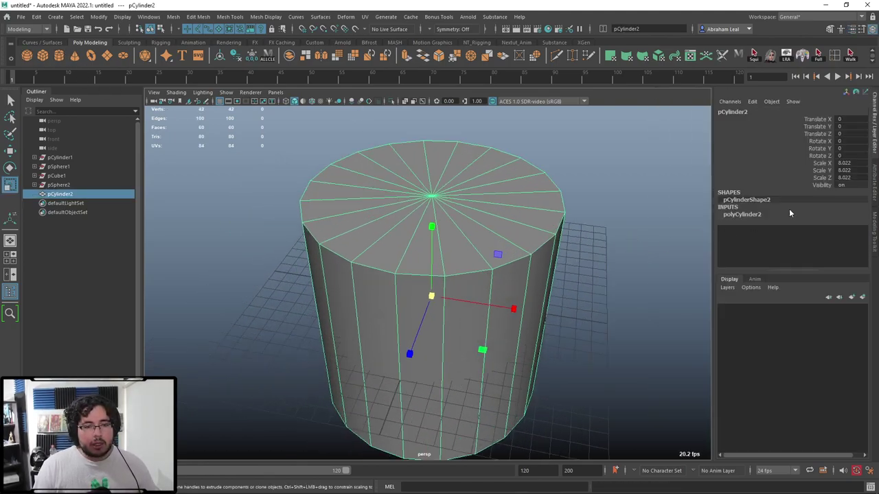
Step: Expand the cylinder's polyCylinder2 construction settings and look down on its top cap
{"action": "left_click", "coordinate": [740, 214]}
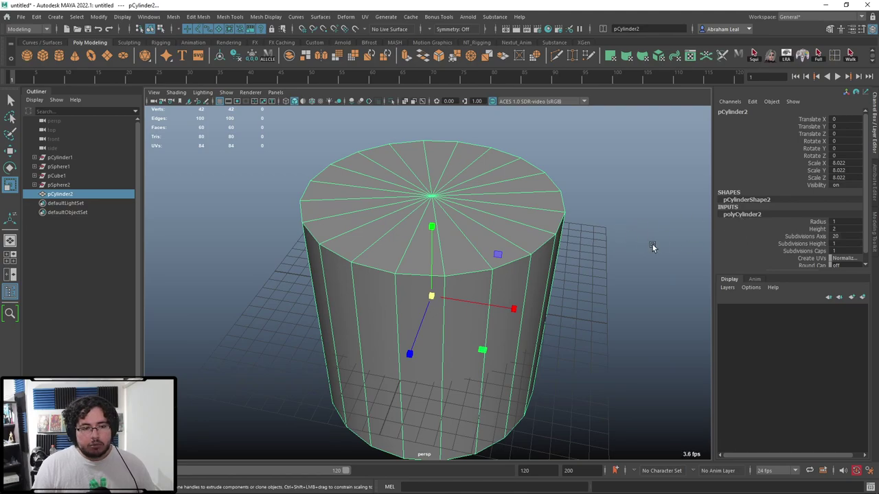
{"action": "scroll", "coordinate": [652, 245], "scroll_direction": "down", "scroll_amount": 4}
{"action": "left_click_drag", "start_coordinate": [652, 246], "coordinate": [627, 313], "text": "alt"}
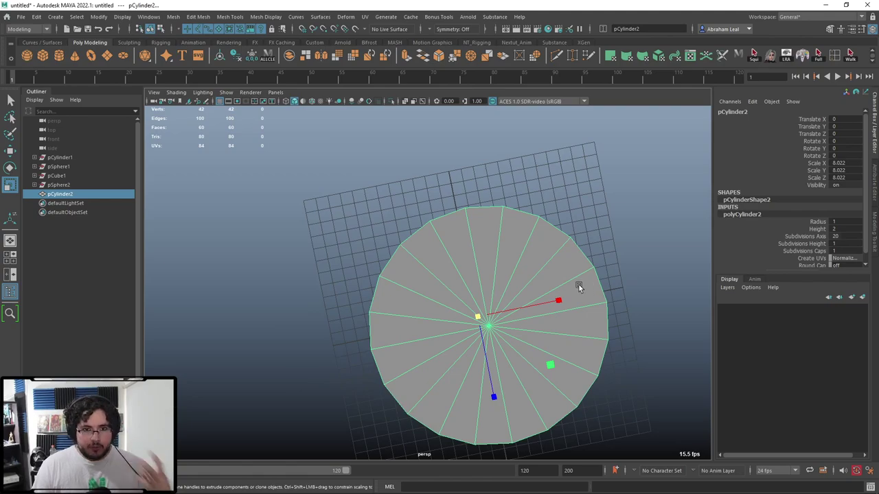
Step: Switch to Chrome and search Google Images for "revolver magazine"
{"action": "key", "text": "alt+Tab"}
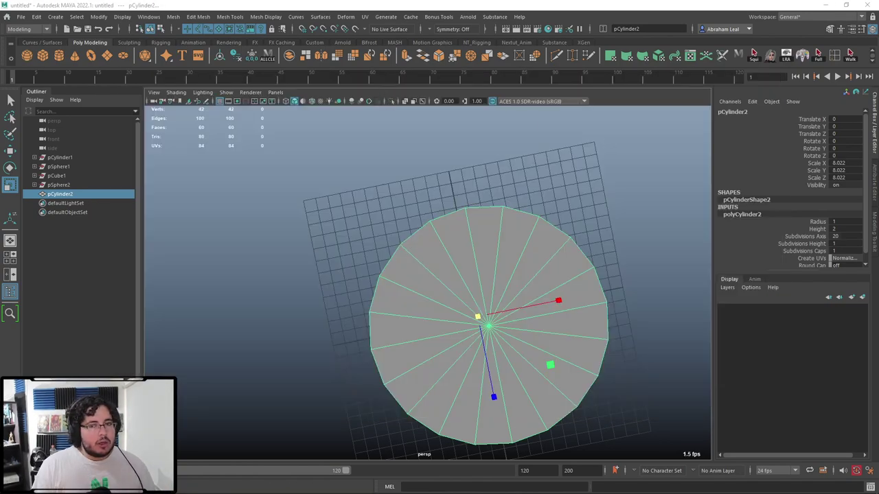
{"action": "left_click_drag", "start_coordinate": [0, 25], "coordinate": [331, 25]}
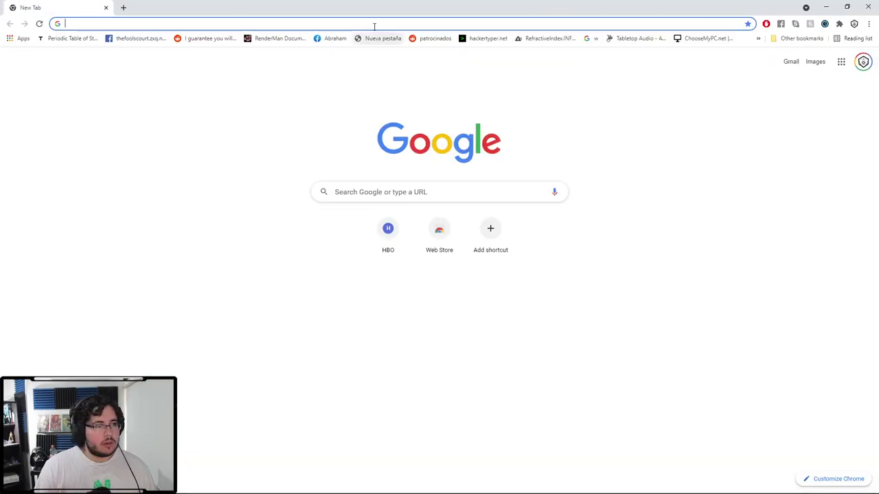
{"action": "left_click", "coordinate": [374, 25]}
{"action": "type", "text": "revolver c"}
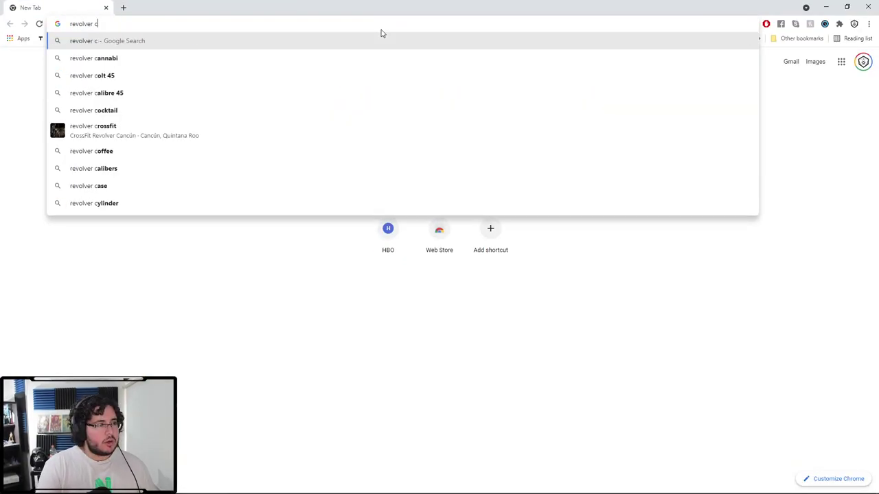
{"action": "key", "text": "BackSpace"}
{"action": "type", "text": "amgn"}
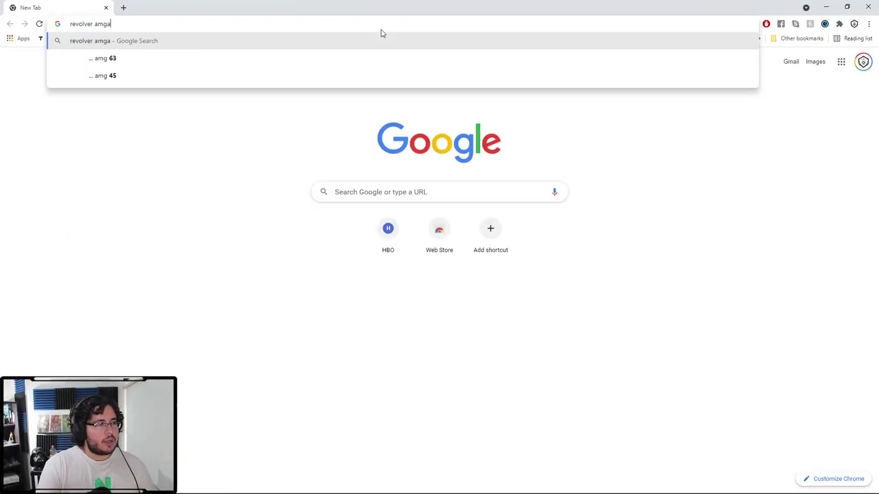
{"action": "key", "text": "BackSpace"}
{"action": "key", "text": "BackSpace"}
{"action": "key", "text": "BackSpace"}
{"action": "key", "text": "BackSpace"}
{"action": "type", "text": "magazein"}
{"action": "key", "text": "Return"}
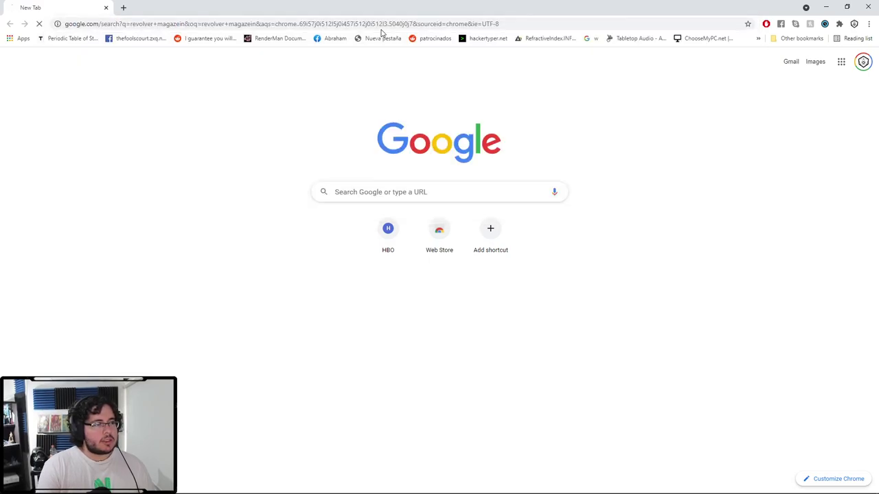
{"action": "left_click", "coordinate": [128, 83]}
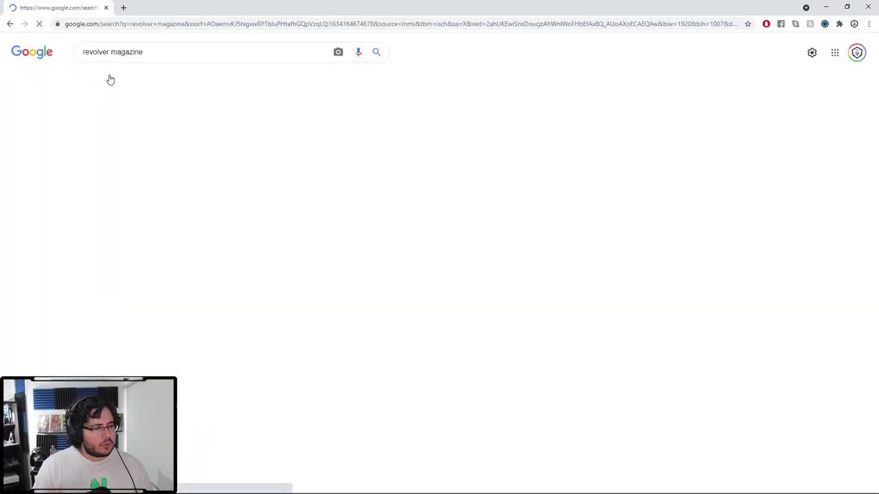
Step: Change the image search to "revolver chamber"
{"action": "left_click", "coordinate": [159, 58]}
{"action": "key", "text": "BackSpace"}
{"action": "key", "text": "BackSpace"}
{"action": "key", "text": "BackSpace"}
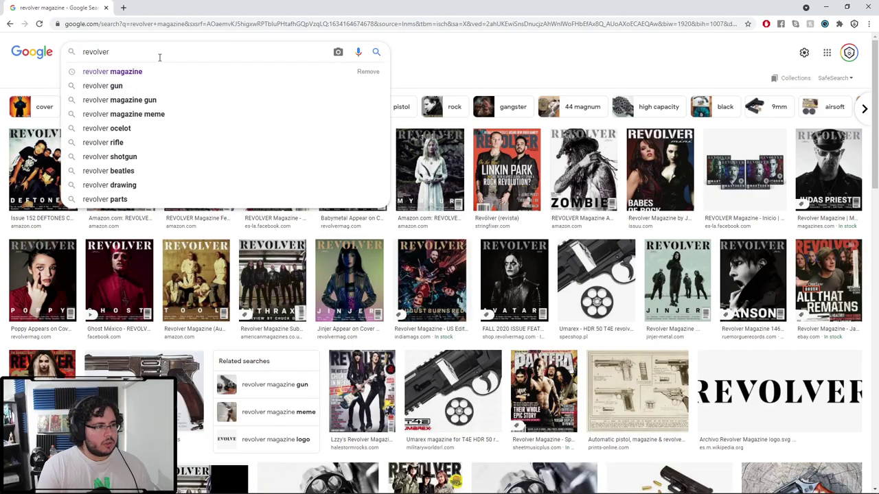
{"action": "type", "text": "chamber"}
{"action": "key", "text": "Return"}
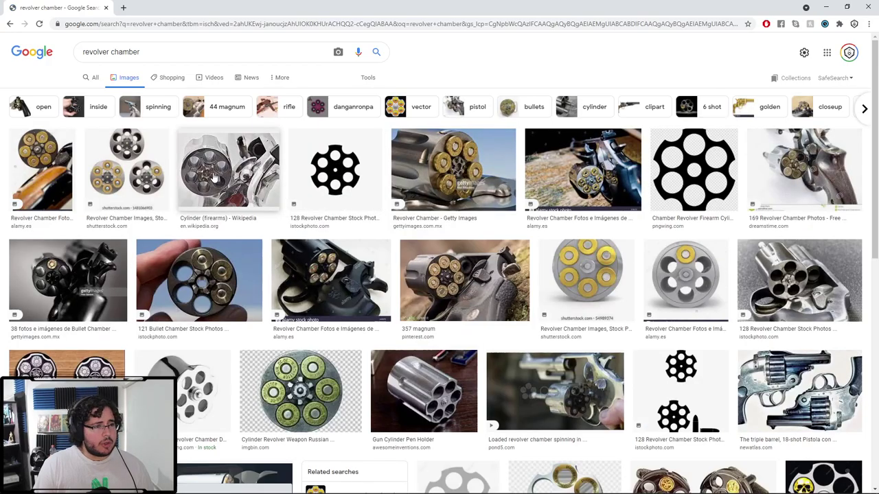
Step: Preview the Wikipedia and Colt Python cylinder photos and open the black PNGWing chamber silhouette
{"action": "left_click", "coordinate": [236, 173]}
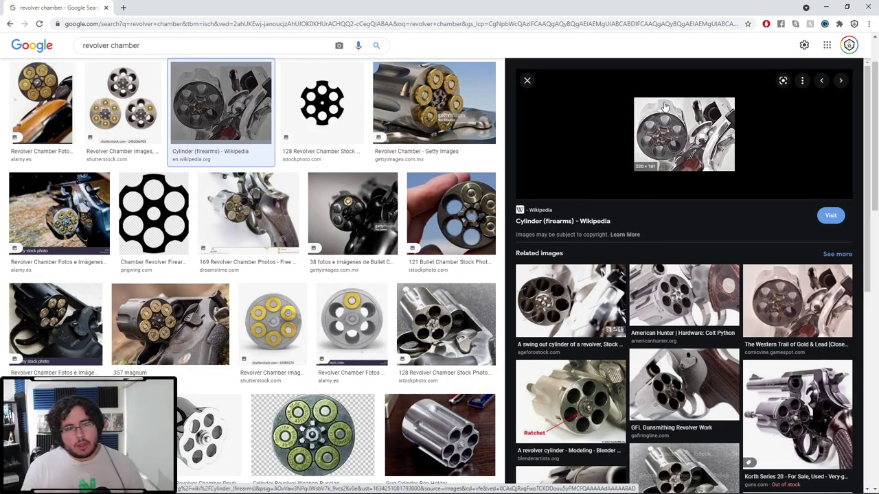
{"action": "left_click", "coordinate": [670, 295]}
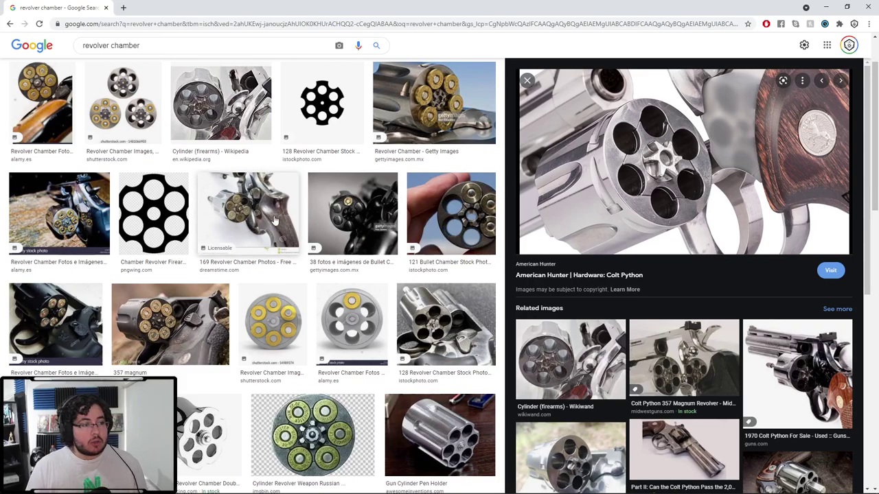
{"action": "left_click", "coordinate": [149, 214]}
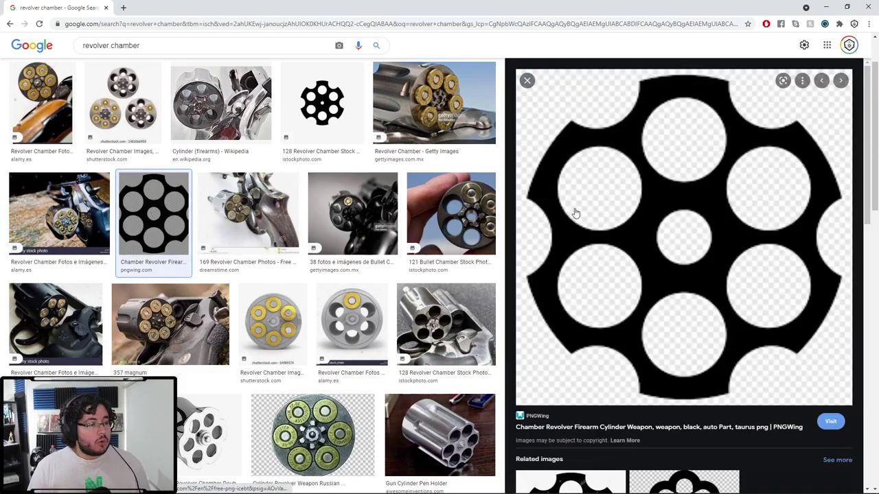
Step: Save the chamber silhouette as a PNG image in the ProyectosCritical\2021\Nextut_Live\sourceimages folder
{"action": "right_click", "coordinate": [664, 184]}
{"action": "left_click", "coordinate": [707, 292]}
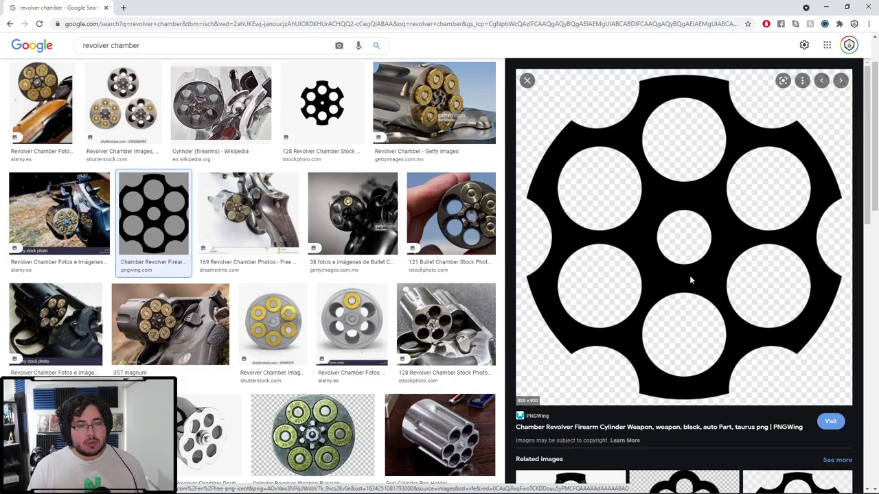
{"action": "scroll", "coordinate": [46, 113], "scroll_direction": "up", "scroll_amount": 2}
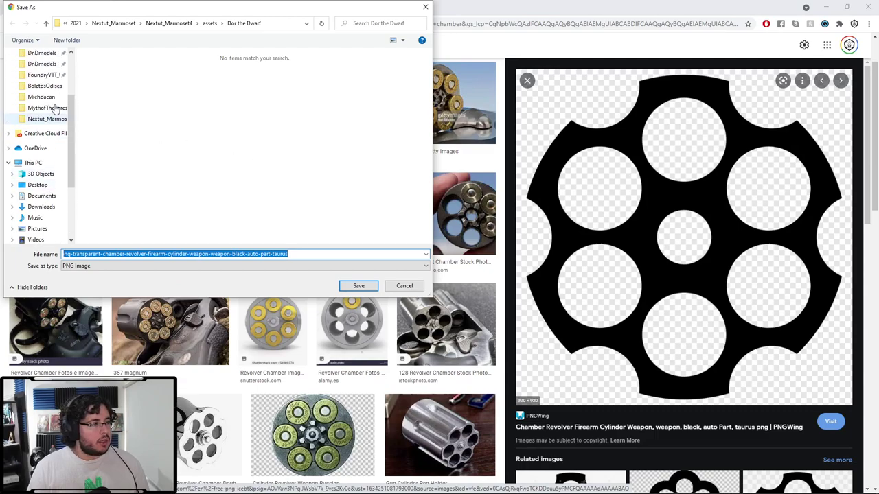
{"action": "scroll", "coordinate": [51, 117], "scroll_direction": "up", "scroll_amount": 3}
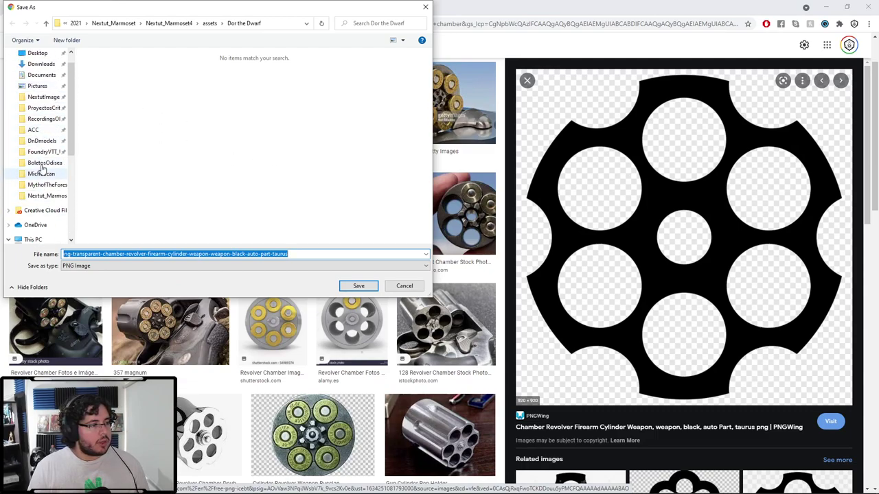
{"action": "left_click", "coordinate": [43, 108]}
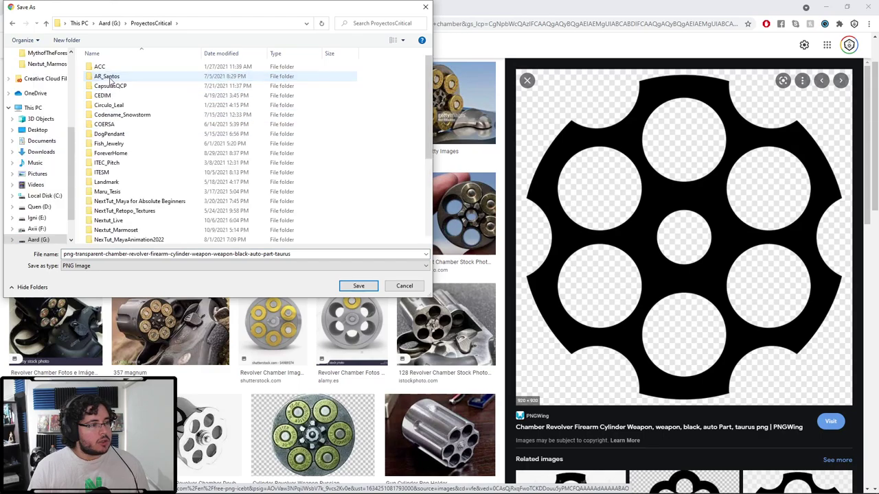
{"action": "scroll", "coordinate": [118, 213], "scroll_direction": "down", "scroll_amount": 2}
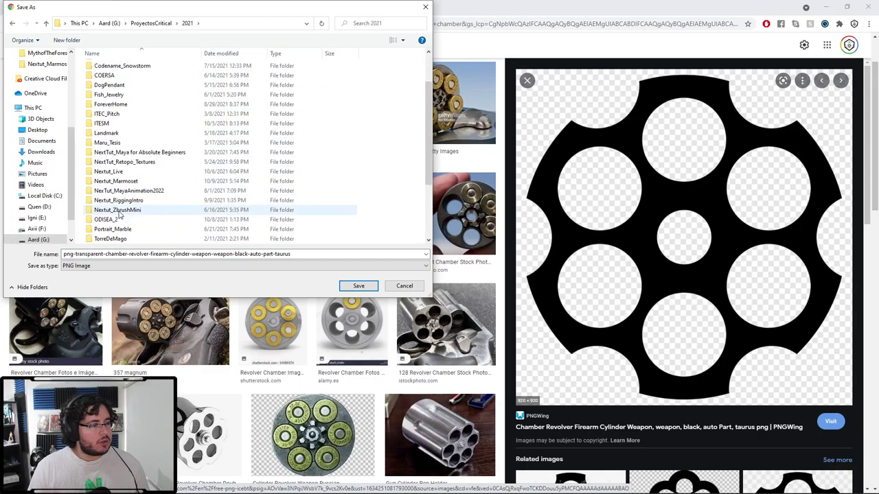
{"action": "double_click", "coordinate": [113, 171]}
{"action": "left_click", "coordinate": [114, 195]}
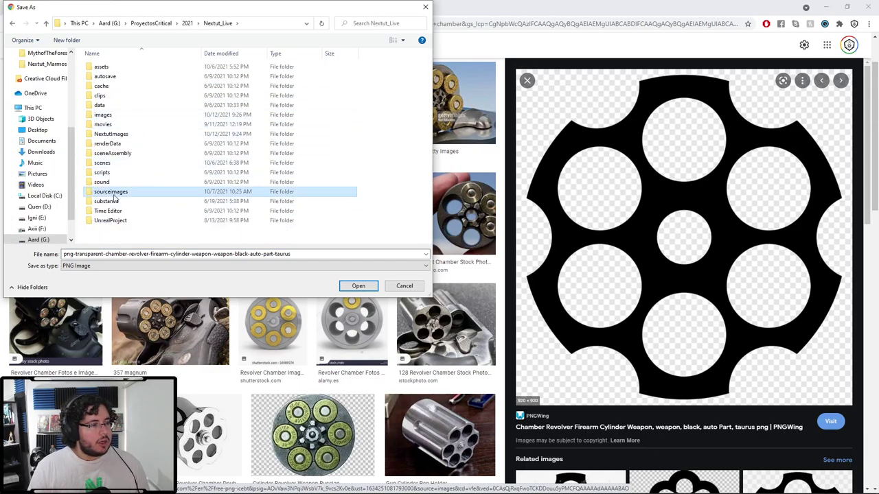
{"action": "double_click", "coordinate": [115, 197]}
{"action": "left_click", "coordinate": [364, 287]}
Step: Switch back to Maya and delete the cylinder
{"action": "key", "text": "alt+Tab"}
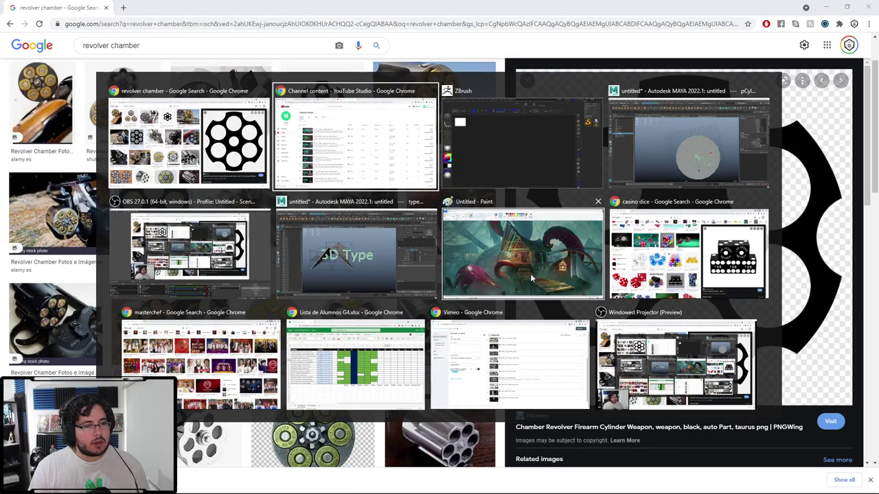
{"action": "key", "text": "alt+Tab"}
{"action": "key", "text": "alt+Tab"}
{"action": "left_click", "coordinate": [541, 279]}
{"action": "left_click", "coordinate": [541, 279]}
{"action": "key", "text": "Delete"}
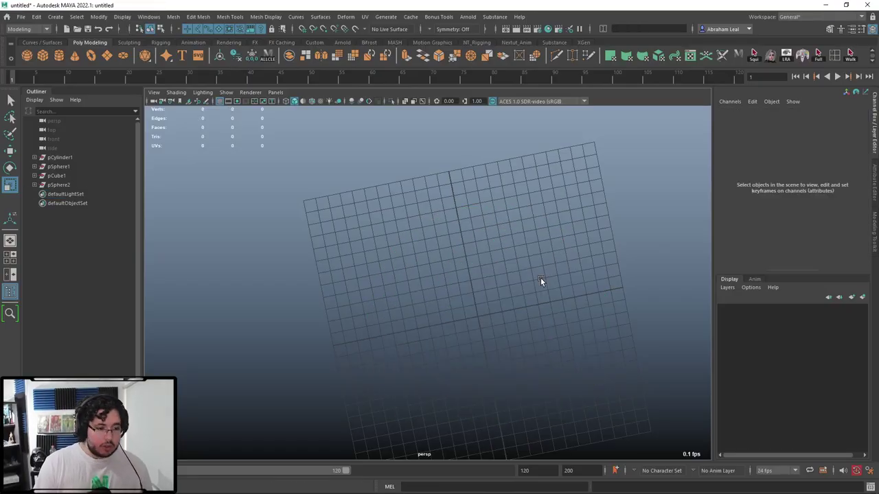
Step: Start an image plane import in the front view and set the current project to Nextut_Live
{"action": "key", "text": "space"}
{"action": "left_click_drag", "start_coordinate": [540, 278], "coordinate": [551, 294]}
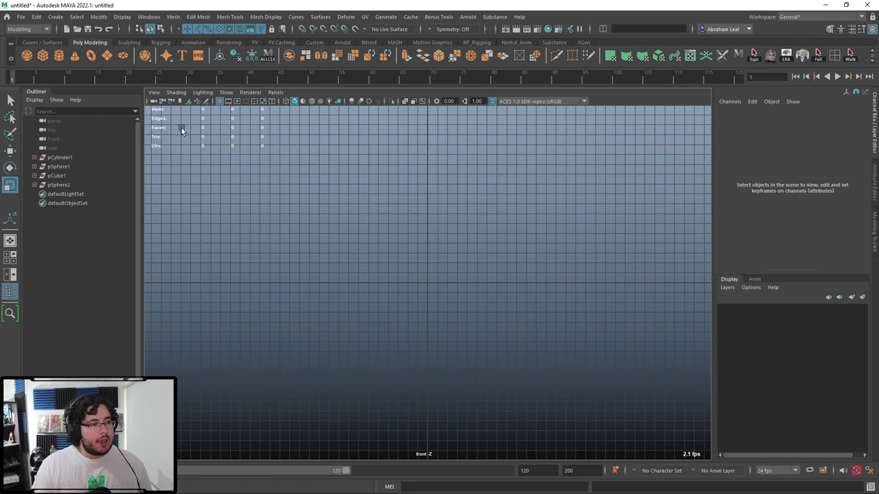
{"action": "left_click", "coordinate": [154, 92]}
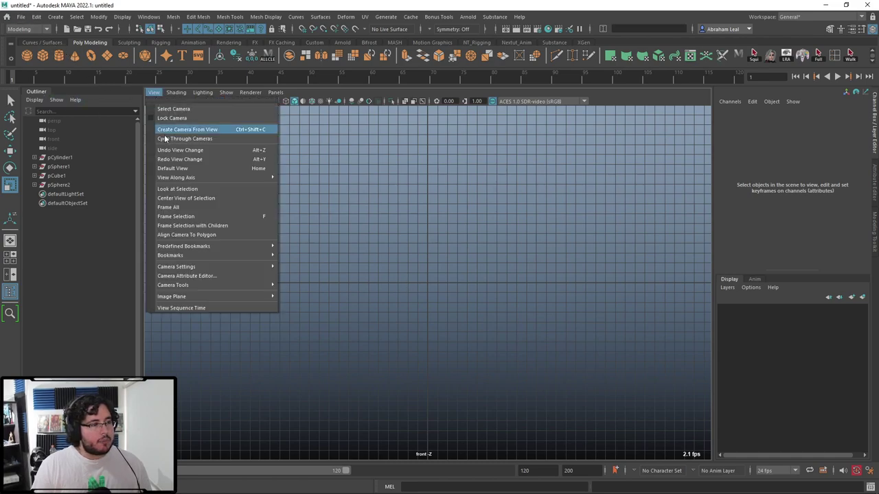
{"action": "mouse_move", "coordinate": [193, 296]}
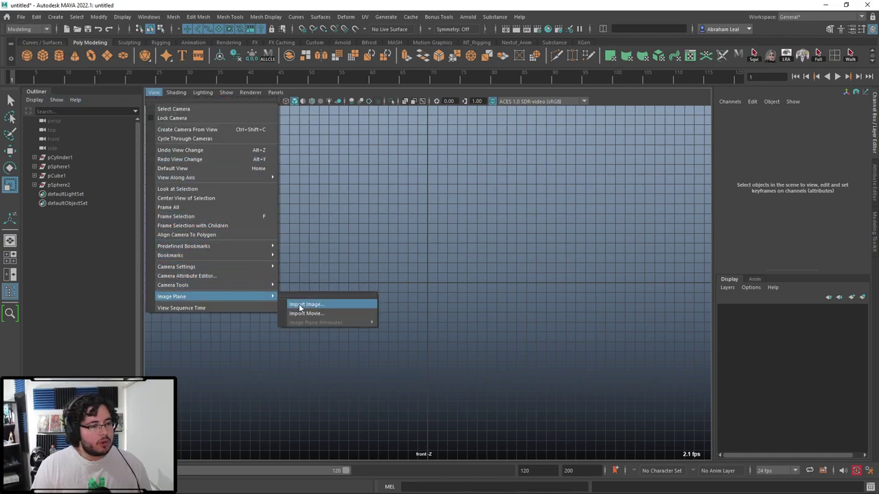
{"action": "left_click", "coordinate": [302, 304]}
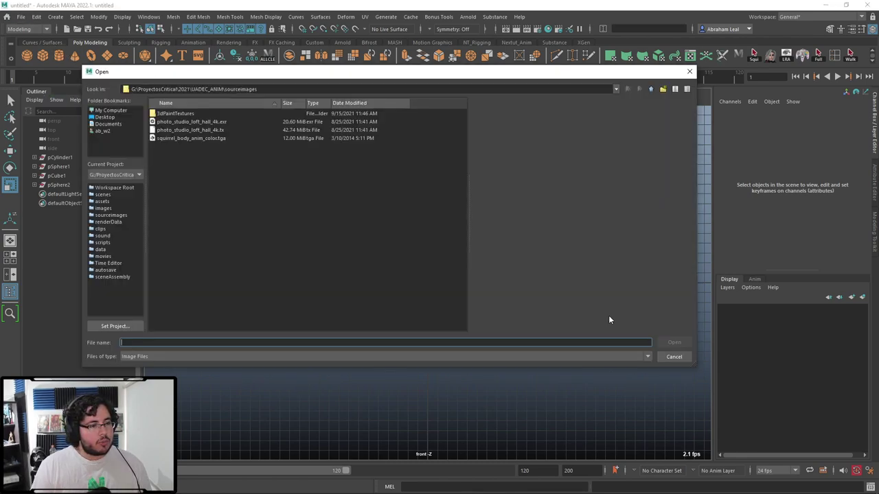
{"action": "left_click", "coordinate": [110, 327]}
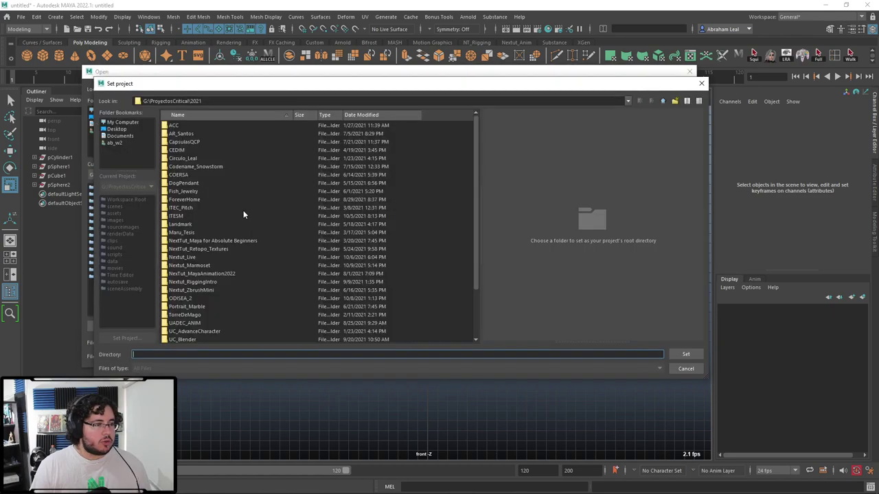
{"action": "left_click", "coordinate": [185, 257]}
{"action": "left_click", "coordinate": [685, 354]}
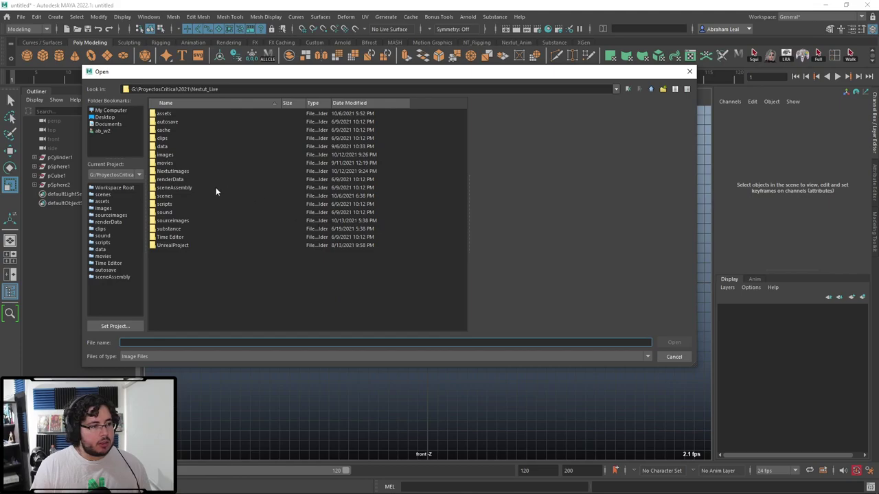
Step: Import the transparent revolver chamber PNG from sourceimages as the front image plane and scale it up uniformly
{"action": "double_click", "coordinate": [171, 222]}
{"action": "left_click", "coordinate": [228, 271]}
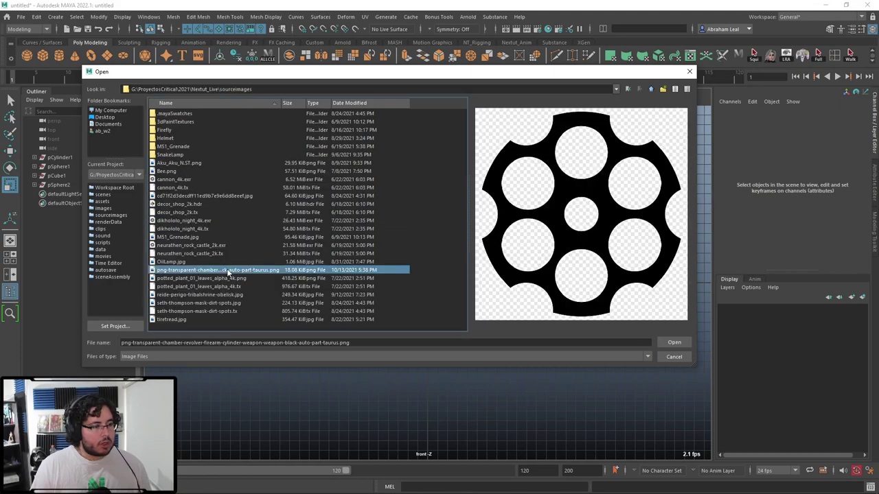
{"action": "left_click", "coordinate": [675, 342]}
{"action": "left_click_drag", "start_coordinate": [428, 282], "coordinate": [473, 291]}
{"action": "left_click", "coordinate": [629, 223]}
{"action": "scroll", "coordinate": [488, 295], "scroll_direction": "down", "scroll_amount": 2}
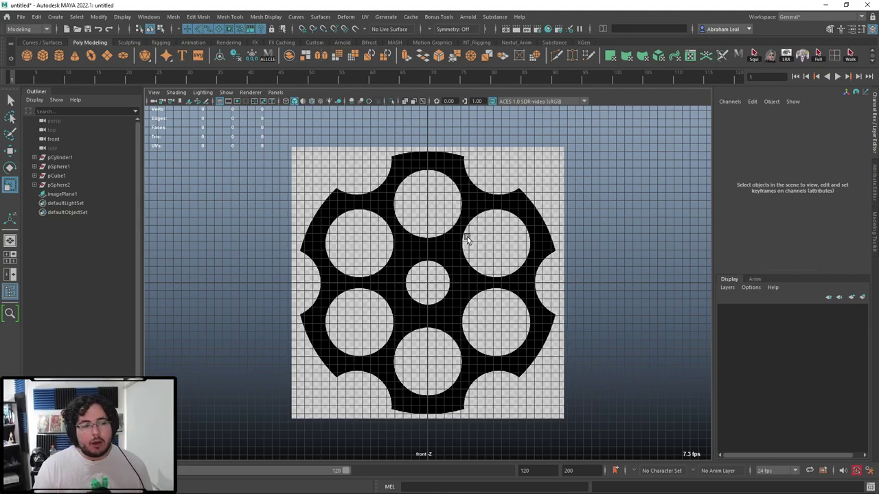
Step: Create a polygon cylinder at the image plane's center and scale it uniformly to about 13.1
{"action": "scroll", "coordinate": [474, 247], "scroll_direction": "up", "scroll_amount": 3}
{"action": "scroll", "coordinate": [446, 240], "scroll_direction": "down", "scroll_amount": 3}
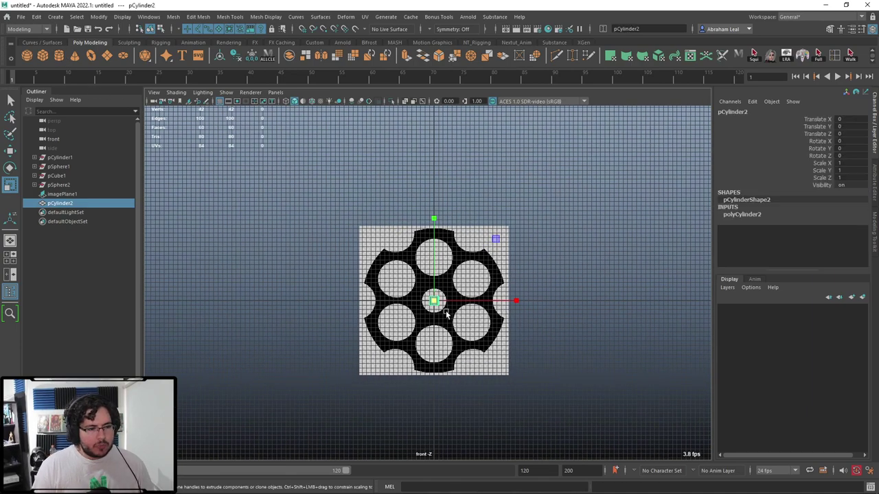
{"action": "left_click_drag", "start_coordinate": [434, 300], "coordinate": [515, 311]}
Step: Try to rotate the cylinder freehand about its X axis by about 59 degrees
{"action": "key", "text": "e"}
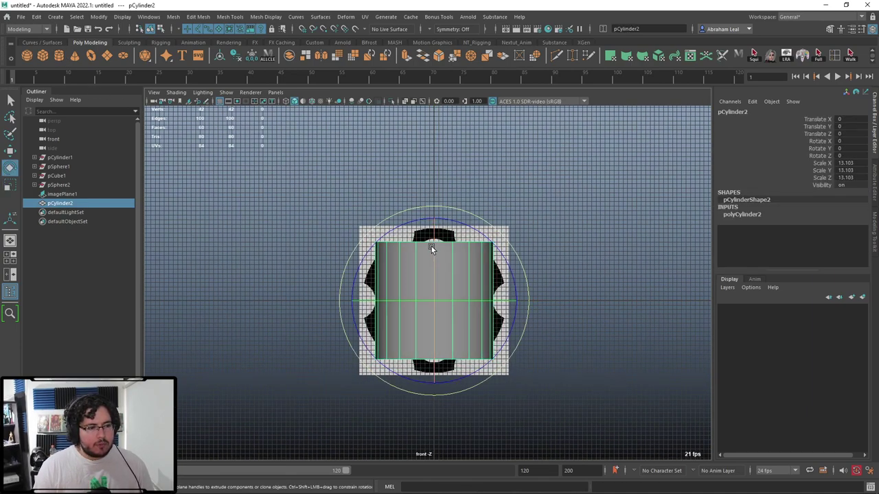
{"action": "left_click_drag", "start_coordinate": [432, 248], "coordinate": [444, 319]}
{"action": "left_click", "coordinate": [852, 135]}
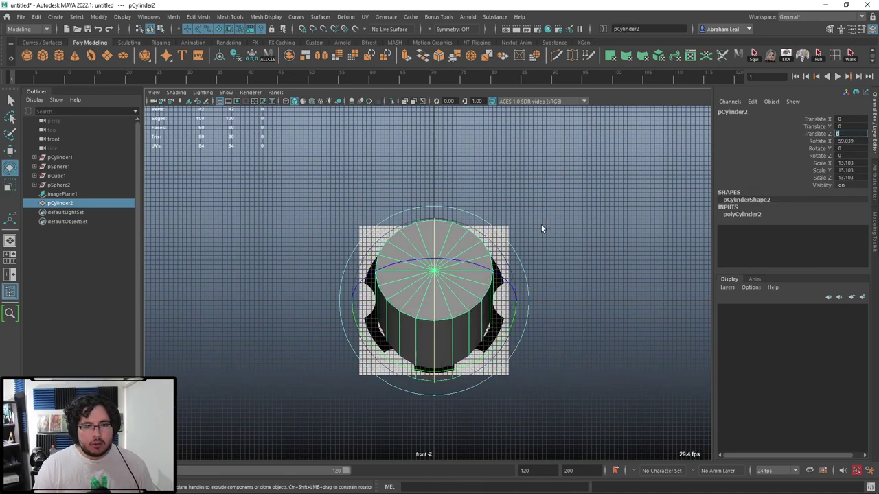
{"action": "key", "text": "ctrl+z"}
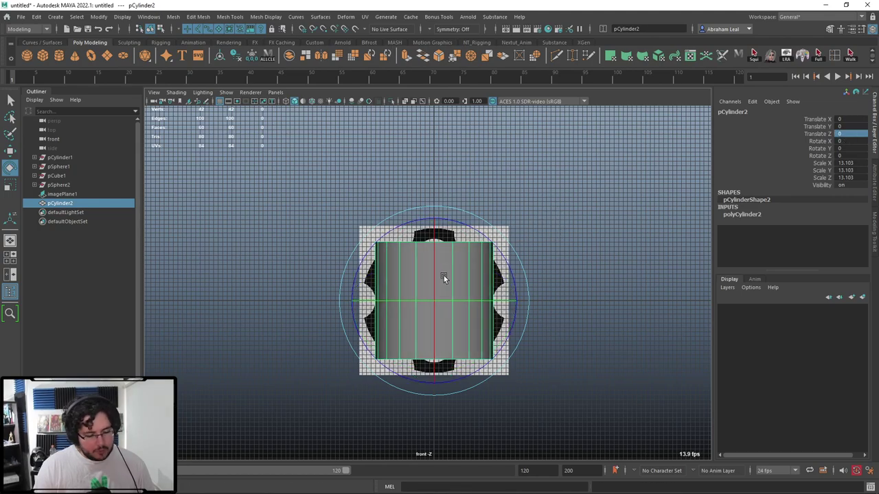
Step: Enable Discrete Rotate and rotate the chamber cylinder 90 degrees about its X axis
{"action": "right_click_drag", "start_coordinate": [443, 276], "coordinate": [506, 276], "text": "ctrl+shift"}
{"action": "right_click_drag", "start_coordinate": [450, 280], "coordinate": [478, 294], "text": "ctrl+shift"}
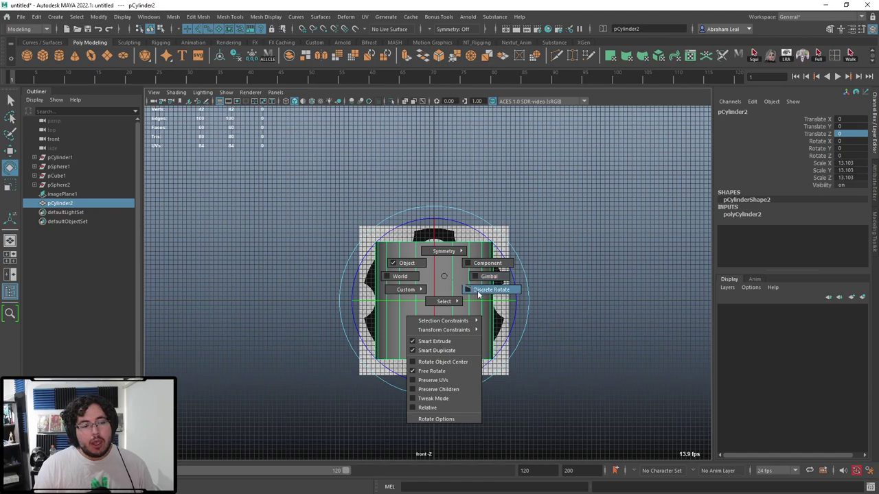
{"action": "left_click_drag", "start_coordinate": [478, 294], "coordinate": [479, 293]}
{"action": "left_click_drag", "start_coordinate": [431, 250], "coordinate": [427, 309]}
{"action": "left_click", "coordinate": [558, 289]}
Step: Scale the chamber cylinder uniformly to about 16.18 so it matches the outer outline of the reference image
{"action": "left_click", "coordinate": [439, 307]}
{"action": "left_click", "coordinate": [438, 308]}
{"action": "key", "text": "r"}
{"action": "key", "text": "4"}
{"action": "scroll", "coordinate": [446, 306], "scroll_direction": "up", "scroll_amount": 3}
{"action": "left_click", "coordinate": [559, 266]}
Step: Examine in the shaded perspective view how the cylinder sits relative to the image plane
{"action": "left_click", "coordinate": [461, 284]}
{"action": "key", "text": "space"}
{"action": "left_click_drag", "start_coordinate": [463, 286], "coordinate": [462, 258]}
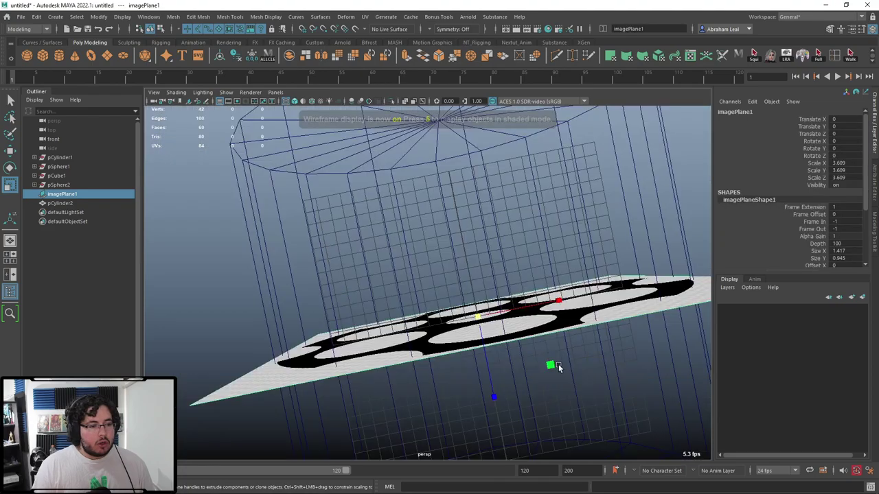
{"action": "key", "text": "6"}
{"action": "mouse_move", "coordinate": [559, 366]}
{"action": "left_mouse_down", "text": "alt"}
{"action": "mouse_move", "coordinate": [498, 267]}
{"action": "mouse_move", "coordinate": [595, 240]}
{"action": "mouse_move", "coordinate": [492, 277]}
{"action": "mouse_move", "coordinate": [474, 254]}
{"action": "mouse_move", "coordinate": [459, 309]}
{"action": "left_mouse_up", "text": "alt"}
{"action": "scroll", "coordinate": [498, 289], "scroll_direction": "down", "scroll_amount": 5}
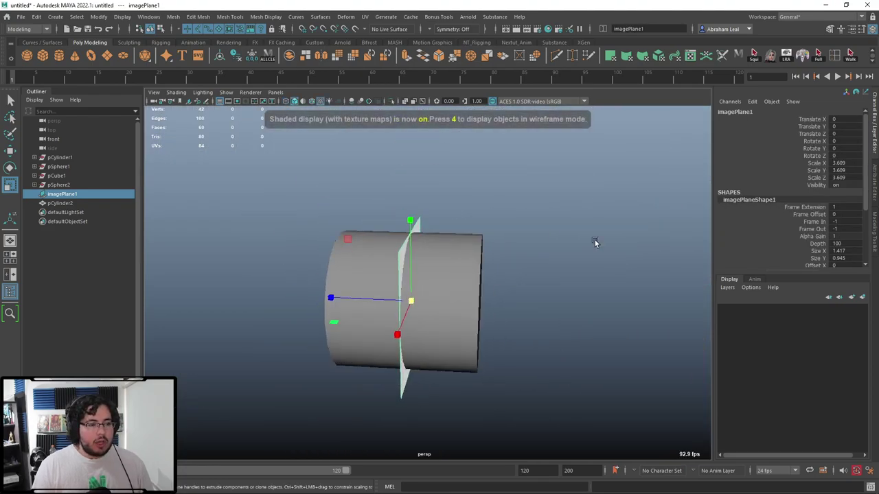
{"action": "left_click", "coordinate": [595, 240]}
Step: Create a second polygon cylinder over the reference's upper hole, scale it to about 2.8 and rotate it 75 degrees about X
{"action": "key", "text": "space"}
{"action": "key", "text": "4"}
{"action": "scroll", "coordinate": [528, 321], "scroll_direction": "up", "scroll_amount": 4}
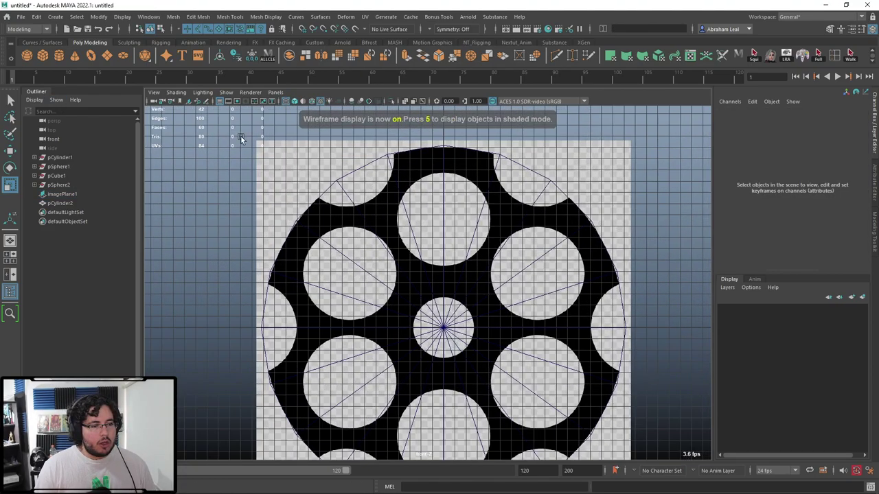
{"action": "right_click_drag", "start_coordinate": [557, 253], "coordinate": [554, 227], "text": "shift"}
{"action": "key", "text": "w"}
{"action": "scroll", "coordinate": [494, 265], "scroll_direction": "down", "scroll_amount": 2}
{"action": "left_click_drag", "start_coordinate": [442, 234], "coordinate": [472, 228]}
{"action": "key", "text": "r"}
{"action": "key", "text": "e"}
{"action": "left_click_drag", "start_coordinate": [440, 174], "coordinate": [449, 292]}
{"action": "key", "text": "w"}
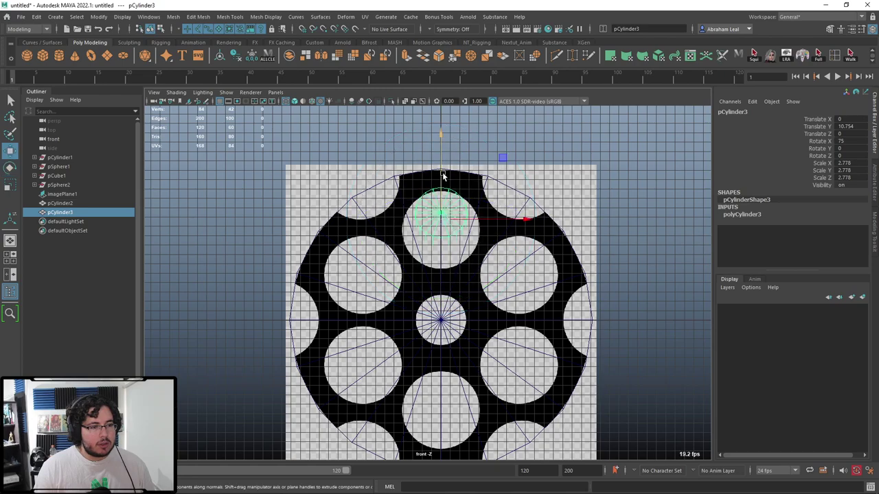
Step: Set the small cylinder's Rotate X to 90 and fit it to the upper hole at about Translate Y 9.78 and scale 4.06
{"action": "mouse_move", "coordinate": [441, 166]}
{"action": "left_mouse_down"}
{"action": "mouse_move", "coordinate": [442, 189]}
{"action": "mouse_move", "coordinate": [443, 182]}
{"action": "left_mouse_up"}
{"action": "key", "text": "r"}
{"action": "left_click_drag", "start_coordinate": [442, 233], "coordinate": [465, 237]}
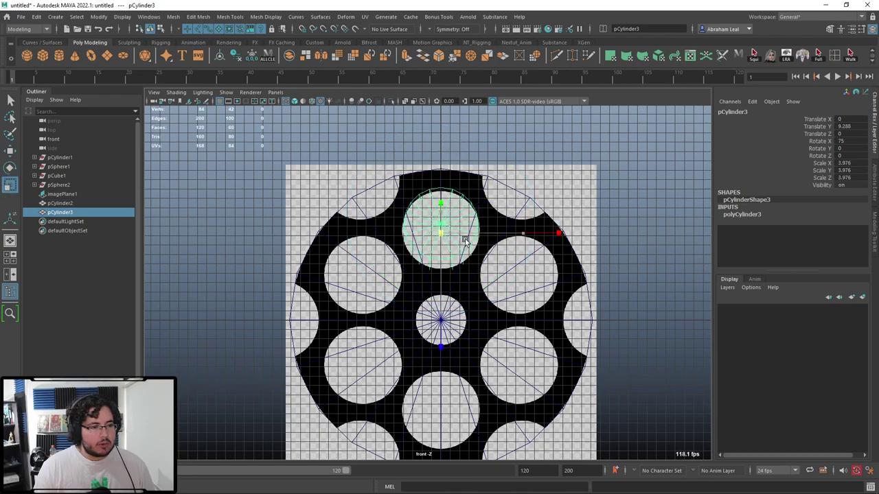
{"action": "key", "text": "w"}
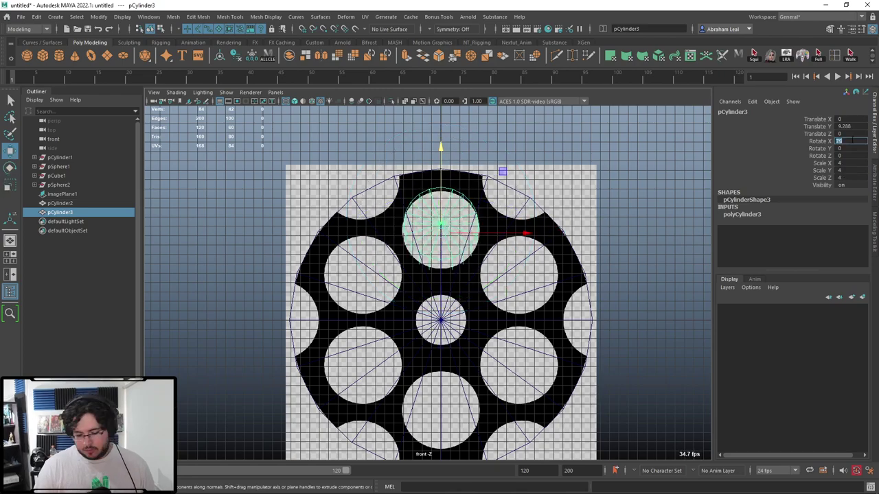
{"action": "left_click", "coordinate": [852, 140]}
{"action": "type", "text": "90"}
{"action": "key", "text": "Return"}
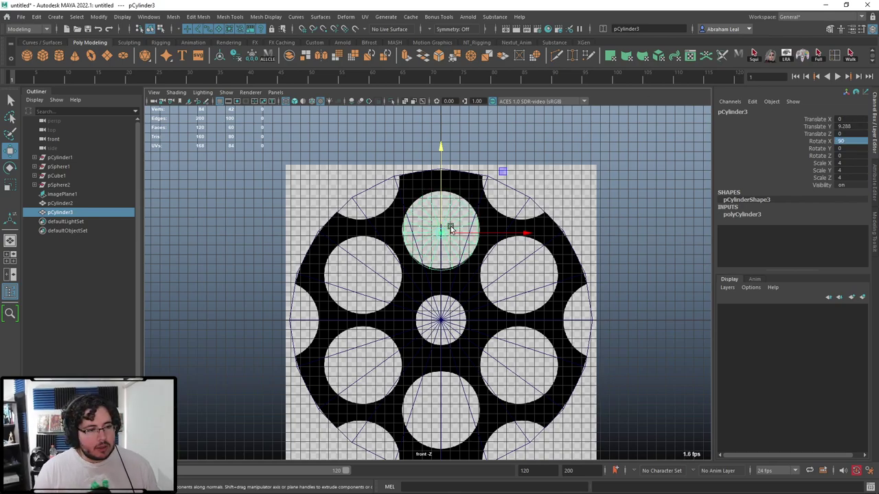
{"action": "left_click_drag", "start_coordinate": [442, 199], "coordinate": [443, 193]}
{"action": "key", "text": "r"}
{"action": "left_click_drag", "start_coordinate": [442, 227], "coordinate": [444, 210]}
Step: Stretch the small cylinder along its length to a Scale Y of about 23.4 so it passes through the chamber
{"action": "key", "text": "space"}
{"action": "left_click_drag", "start_coordinate": [446, 223], "coordinate": [532, 324], "text": "alt"}
{"action": "scroll", "coordinate": [465, 316], "scroll_direction": "up", "scroll_amount": 4}
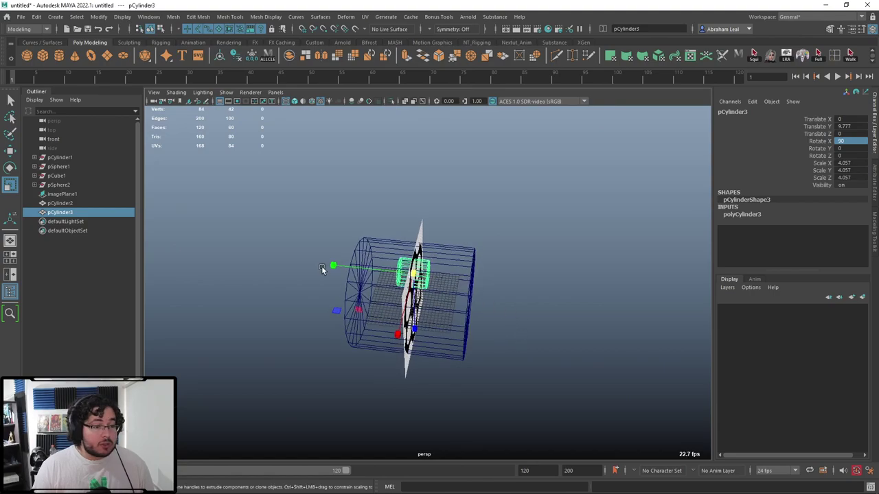
{"action": "left_click_drag", "start_coordinate": [333, 265], "coordinate": [45, 236]}
{"action": "scroll", "coordinate": [340, 325], "scroll_direction": "up", "scroll_amount": 4}
{"action": "key", "text": "6"}
{"action": "mouse_move", "coordinate": [340, 325]}
{"action": "left_mouse_down", "text": "alt"}
{"action": "mouse_move", "coordinate": [463, 325]}
{"action": "mouse_move", "coordinate": [369, 310]}
{"action": "left_mouse_up", "text": "alt"}
{"action": "left_click_drag", "start_coordinate": [324, 258], "coordinate": [303, 259]}
{"action": "left_click_drag", "start_coordinate": [302, 259], "coordinate": [407, 266], "text": "alt"}
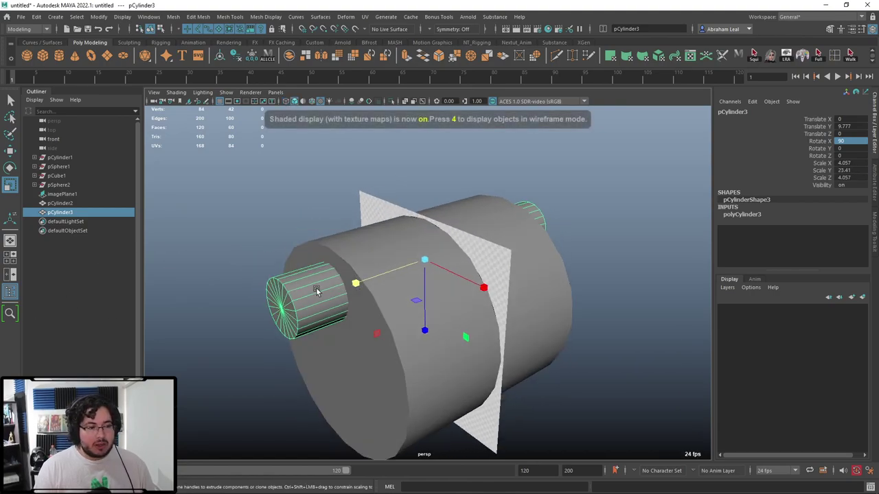
Step: Set the small cylinder's Subdivisions Axis to 8
{"action": "left_click", "coordinate": [742, 214]}
{"action": "left_click", "coordinate": [849, 237]}
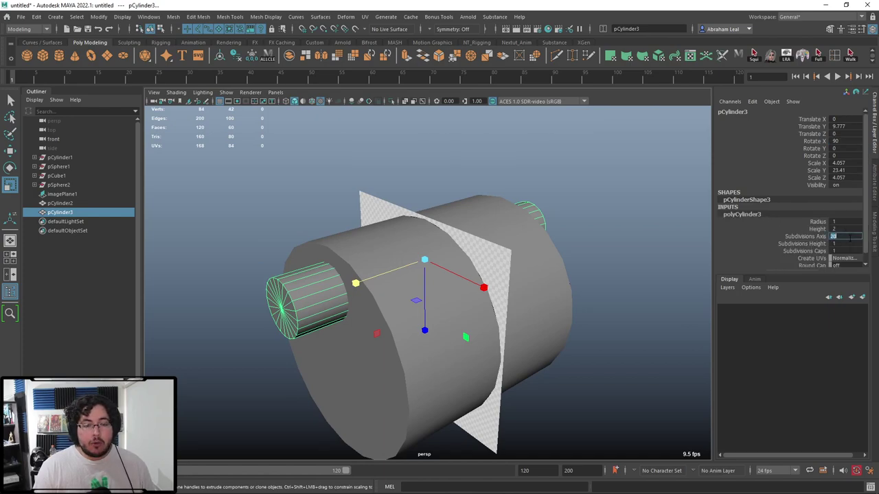
{"action": "type", "text": "8"}
{"action": "key", "text": "Return"}
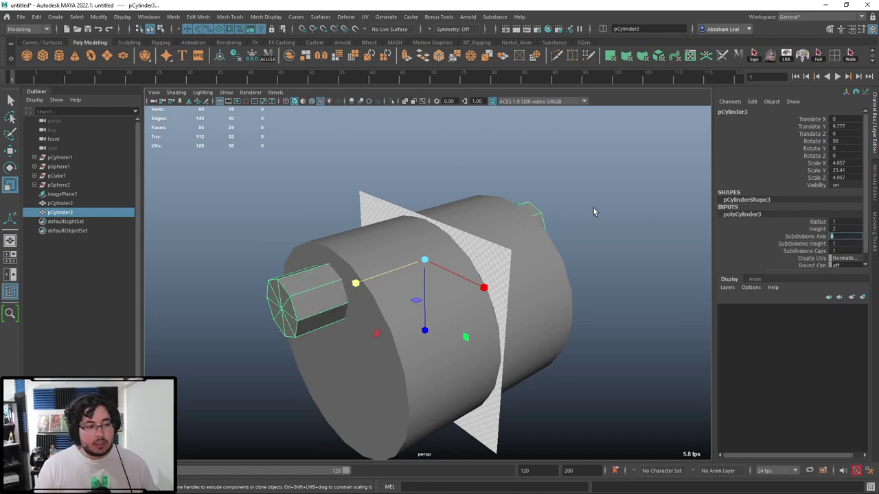
{"action": "left_click", "coordinate": [594, 211]}
{"action": "left_click_drag", "start_coordinate": [595, 212], "coordinate": [617, 247], "text": "alt"}
Step: Subtract the small cylinder from the chamber cylinder with a Boolean Difference
{"action": "left_click", "coordinate": [391, 321]}
{"action": "left_click", "coordinate": [496, 342]}
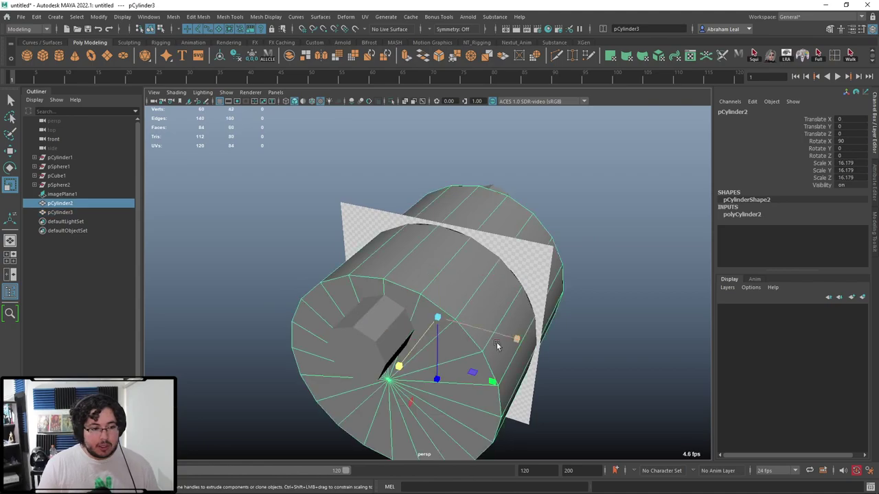
{"action": "left_click_drag", "start_coordinate": [496, 342], "coordinate": [582, 280], "text": "alt"}
{"action": "left_click", "coordinate": [582, 281]}
{"action": "left_click", "coordinate": [477, 361]}
{"action": "left_click_drag", "start_coordinate": [495, 352], "coordinate": [523, 351], "text": "alt"}
{"action": "left_click", "coordinate": [461, 334]}
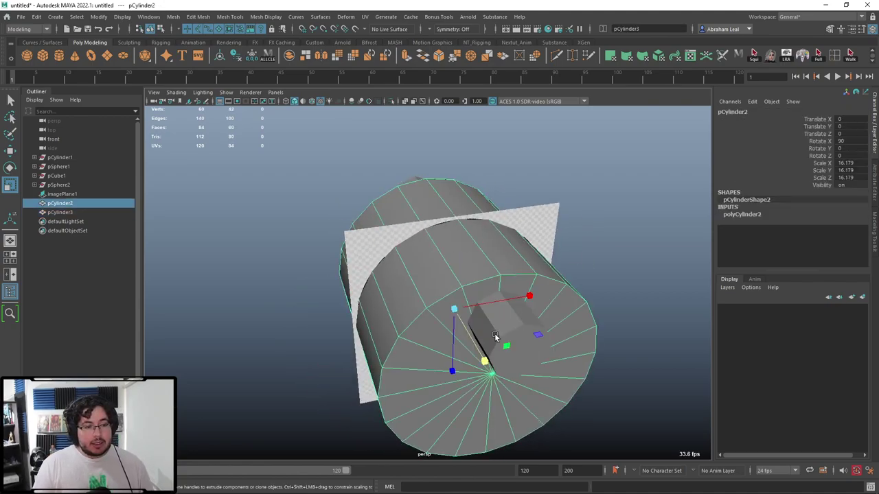
{"action": "left_click", "coordinate": [506, 345], "text": "shift"}
{"action": "left_click", "coordinate": [516, 337], "text": "shift"}
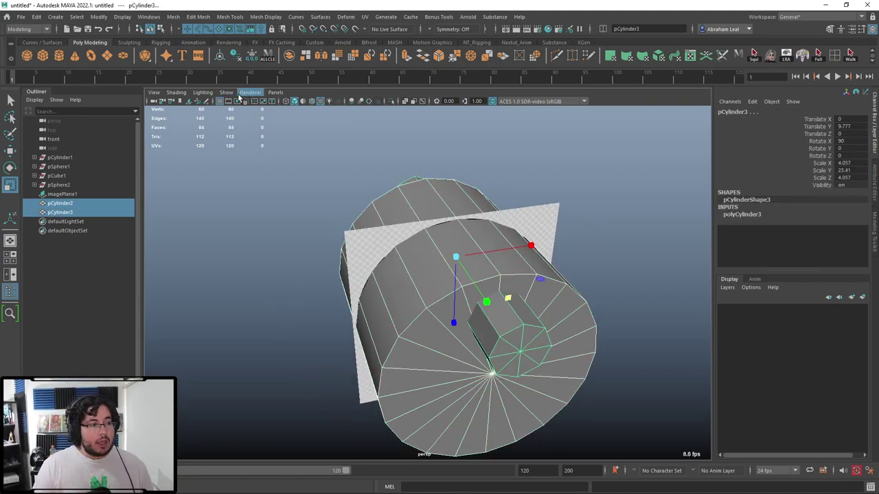
{"action": "left_click", "coordinate": [173, 17]}
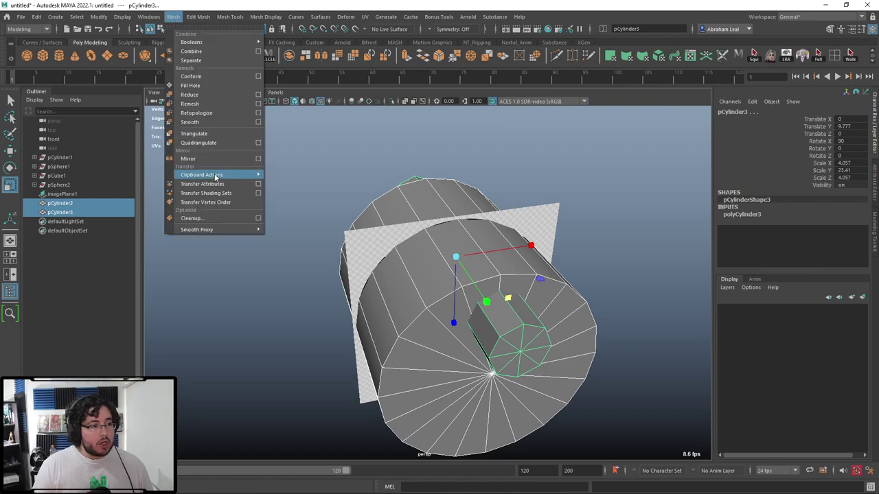
{"action": "mouse_move", "coordinate": [248, 42]}
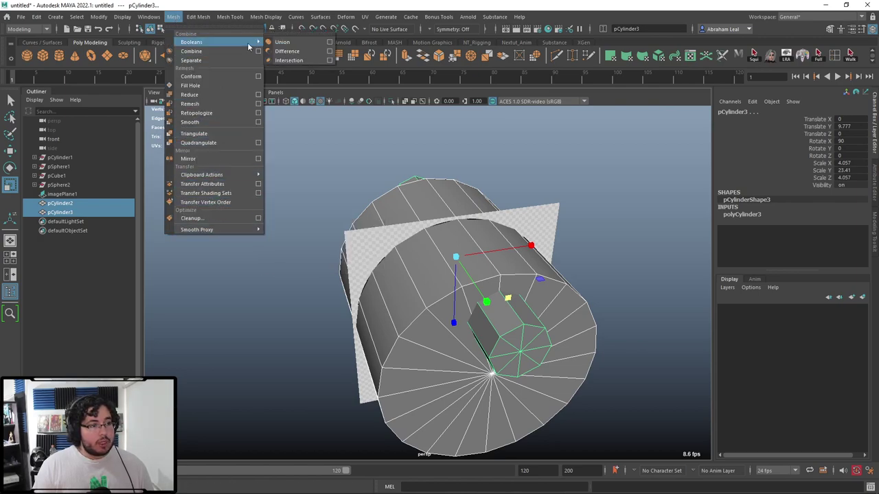
{"action": "left_click", "coordinate": [285, 52]}
Step: Examine the topology around the Boolean hole in perspective and compare it with the reference in the wireframe front view
{"action": "left_click", "coordinate": [532, 191]}
{"action": "left_click_drag", "start_coordinate": [532, 190], "coordinate": [500, 154], "text": "alt"}
{"action": "right_click_drag", "start_coordinate": [500, 155], "coordinate": [545, 253], "text": "alt"}
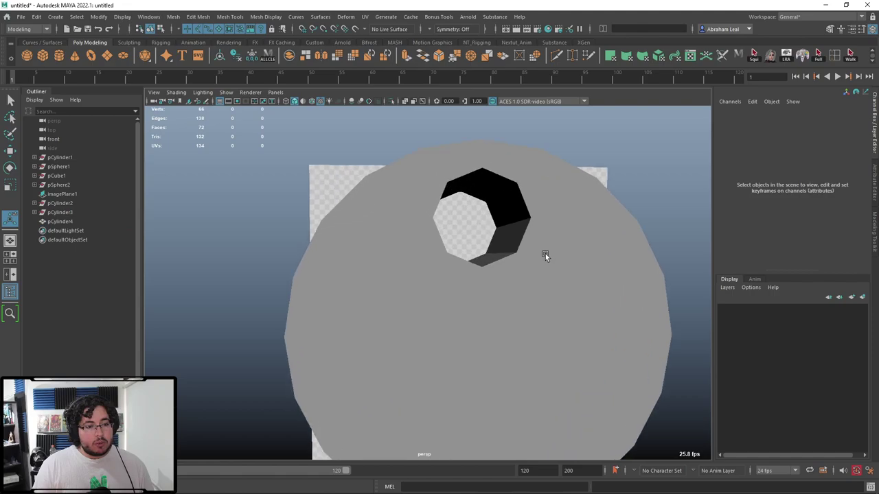
{"action": "left_click", "coordinate": [558, 252]}
{"action": "left_click_drag", "start_coordinate": [559, 251], "coordinate": [508, 262], "text": "alt"}
{"action": "left_click_drag", "start_coordinate": [314, 221], "coordinate": [405, 258], "text": "alt"}
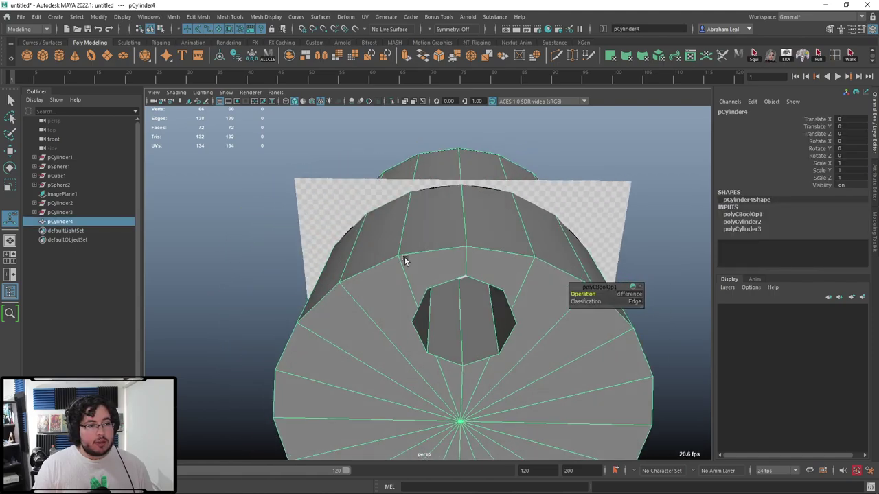
{"action": "right_click_drag", "start_coordinate": [436, 274], "coordinate": [388, 272], "text": "alt"}
{"action": "mouse_move", "coordinate": [440, 319]}
{"action": "left_mouse_down", "text": "alt"}
{"action": "mouse_move", "coordinate": [457, 286]}
{"action": "mouse_move", "coordinate": [454, 318]}
{"action": "left_mouse_up", "text": "alt"}
{"action": "key", "text": "space"}
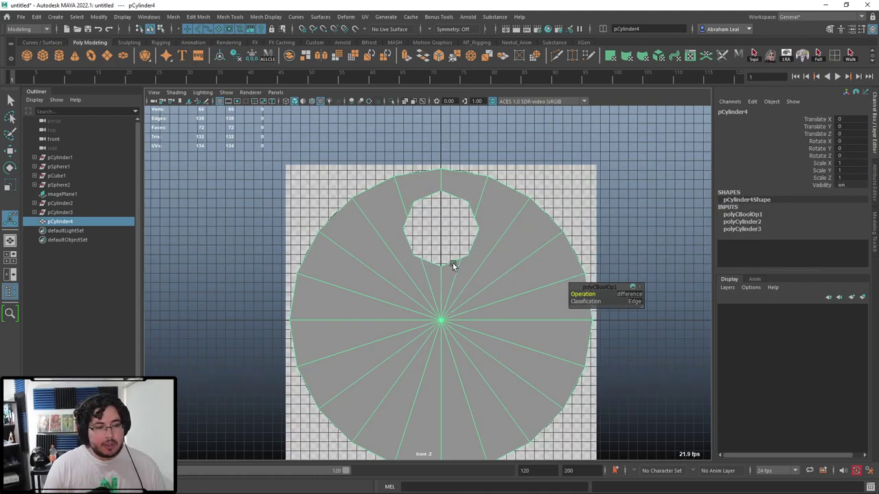
{"action": "key", "text": "4"}
{"action": "right_click_drag", "start_coordinate": [414, 273], "coordinate": [427, 258], "text": "alt"}
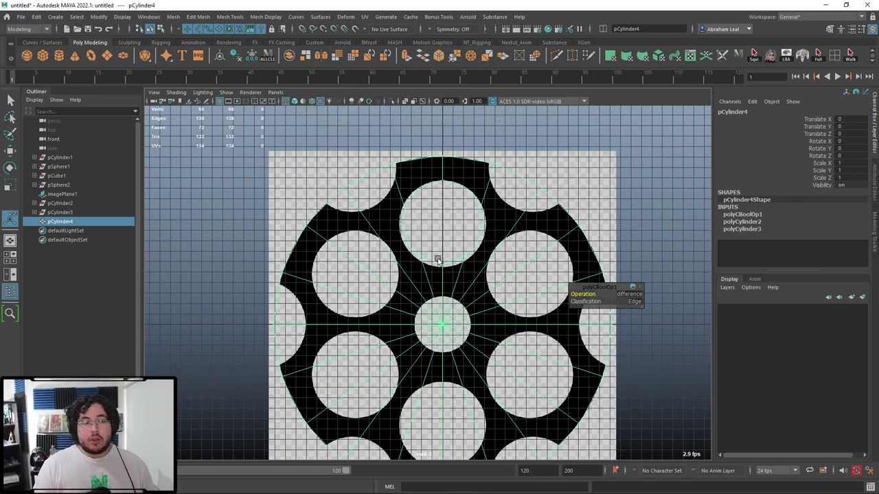
Step: Preview the chamber with smooth mesh display in the shaded perspective view and examine the deformation around the hole
{"action": "key", "text": "space"}
{"action": "left_click_drag", "start_coordinate": [457, 281], "coordinate": [466, 239]}
{"action": "key", "text": "5"}
{"action": "key", "text": "3"}
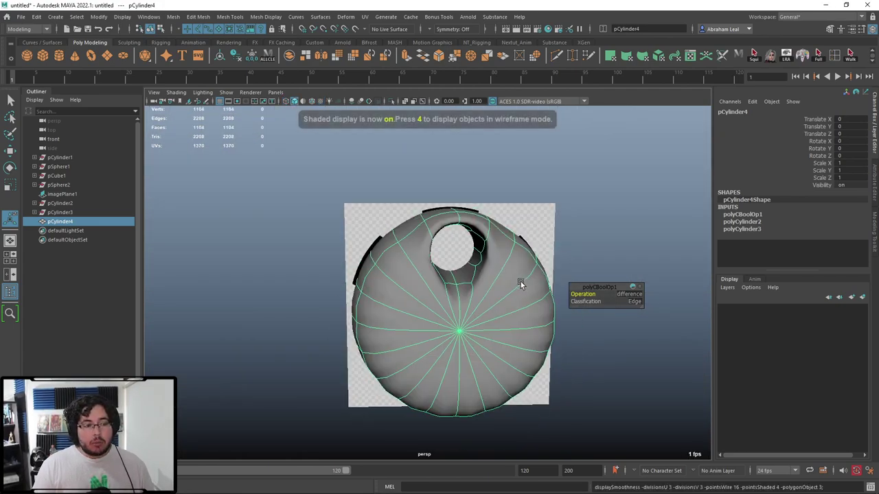
{"action": "right_click_drag", "start_coordinate": [423, 245], "coordinate": [488, 268], "text": "alt"}
{"action": "left_click_drag", "start_coordinate": [481, 282], "coordinate": [505, 300], "text": "alt"}
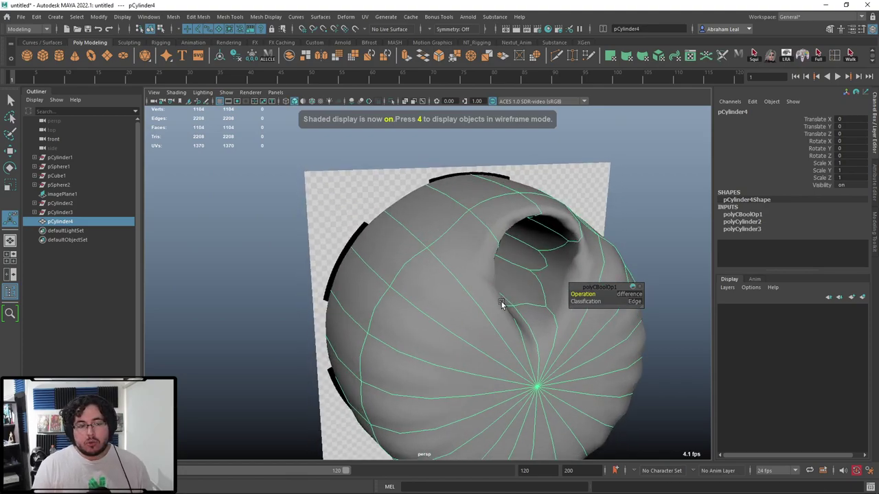
Step: Move the image plane back behind the chamber to about -70.2 in Translate Z
{"action": "left_click", "coordinate": [543, 182]}
{"action": "right_click_drag", "start_coordinate": [539, 329], "coordinate": [455, 355], "text": "alt"}
{"action": "key", "text": "w"}
{"action": "left_click_drag", "start_coordinate": [486, 337], "coordinate": [431, 238]}
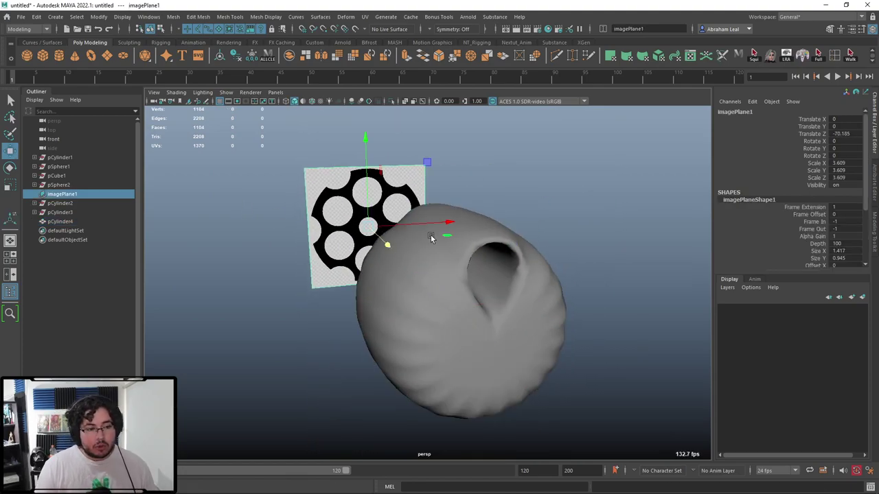
Step: Switch the chamber back to unsmoothed display and examine the edges around its hole
{"action": "left_click", "coordinate": [483, 269]}
{"action": "key", "text": "1"}
{"action": "right_click_drag", "start_coordinate": [507, 306], "coordinate": [576, 251], "text": "alt"}
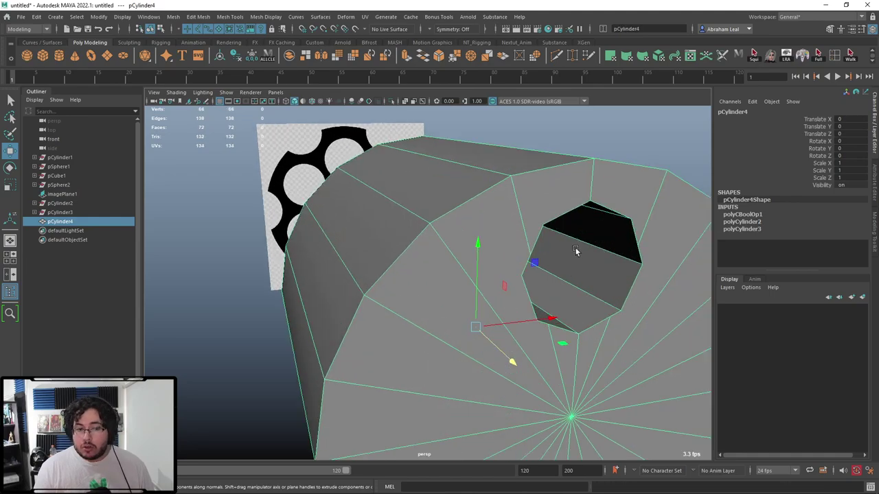
{"action": "left_click_drag", "start_coordinate": [576, 251], "coordinate": [576, 246], "text": "alt"}
{"action": "scroll", "coordinate": [541, 267], "scroll_direction": "down", "scroll_amount": 1}
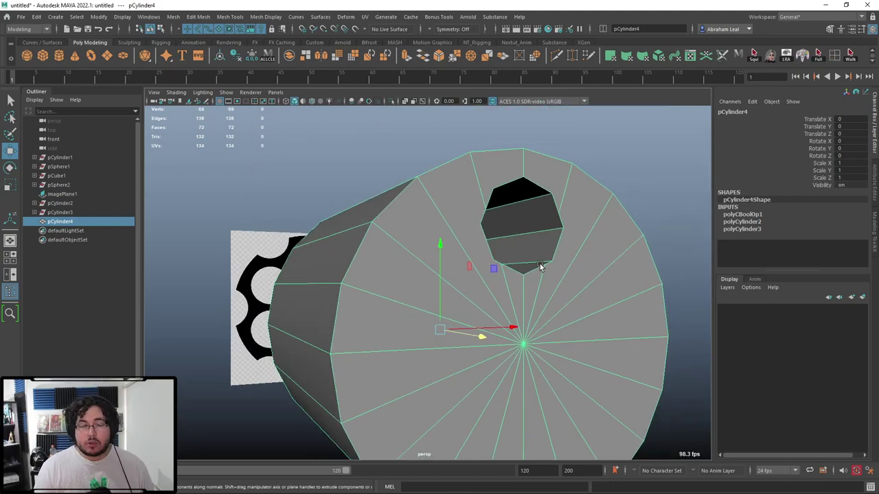
Step: Select the rim edges around the chamber's hole in edge mode
{"action": "right_click_drag", "start_coordinate": [499, 177], "coordinate": [503, 156]}
{"action": "right_click", "coordinate": [504, 181]}
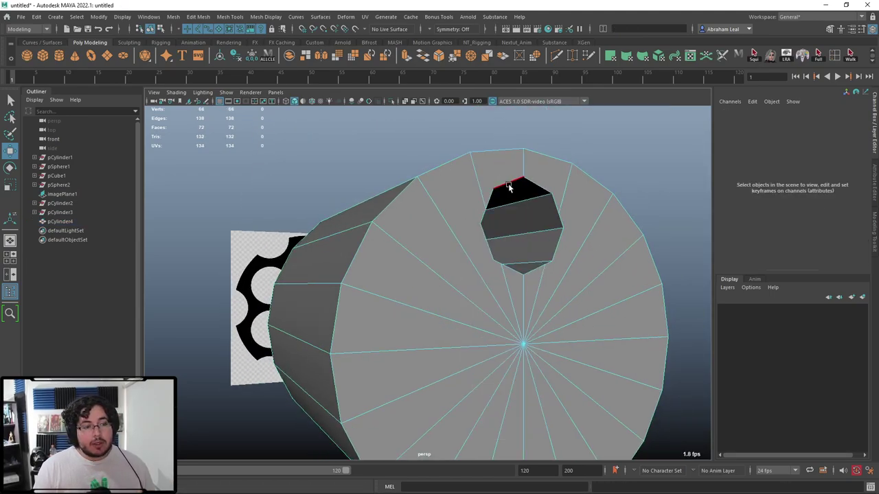
{"action": "double_click", "coordinate": [508, 184]}
{"action": "left_click_drag", "start_coordinate": [510, 186], "coordinate": [467, 211], "text": "alt"}
{"action": "key", "text": "q"}
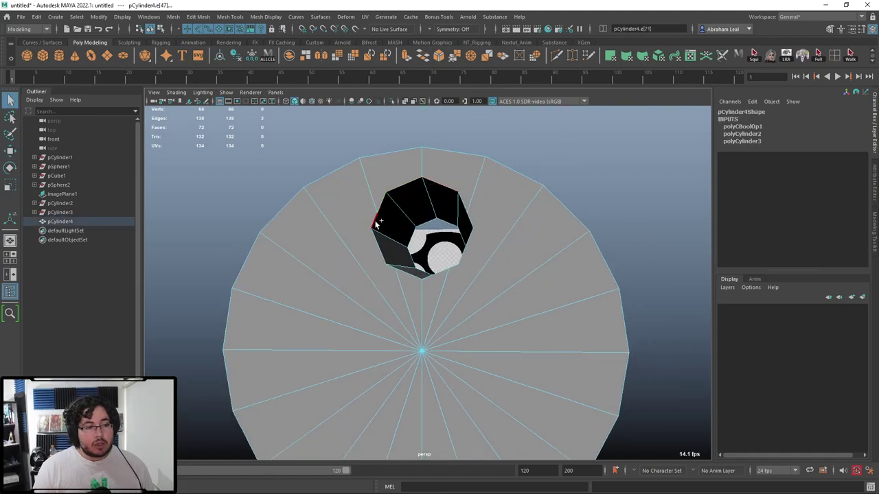
{"action": "left_click", "coordinate": [372, 252], "text": "shift"}
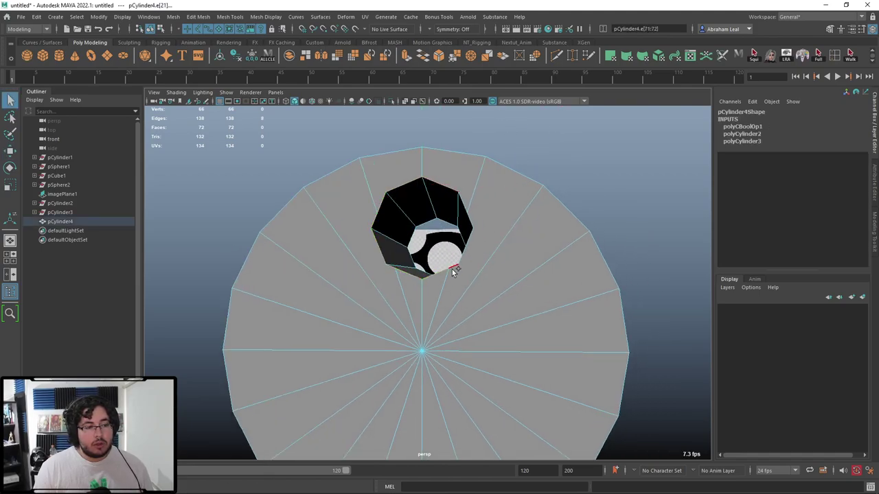
{"action": "left_click", "coordinate": [452, 269], "text": "shift"}
{"action": "left_click", "coordinate": [465, 248], "text": "shift"}
{"action": "left_click_drag", "start_coordinate": [471, 224], "coordinate": [378, 188], "text": "alt"}
{"action": "left_click", "coordinate": [405, 166], "text": "shift"}
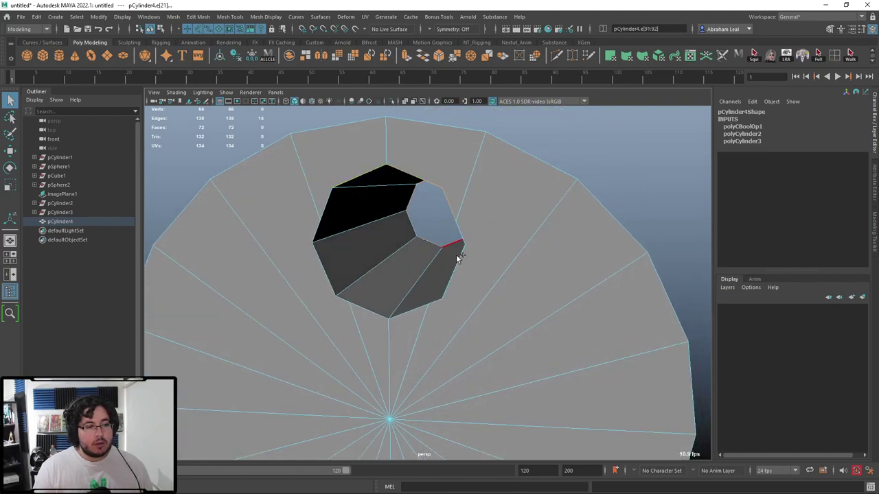
{"action": "left_click", "coordinate": [460, 234], "text": "shift"}
{"action": "left_click", "coordinate": [460, 257], "text": "shift"}
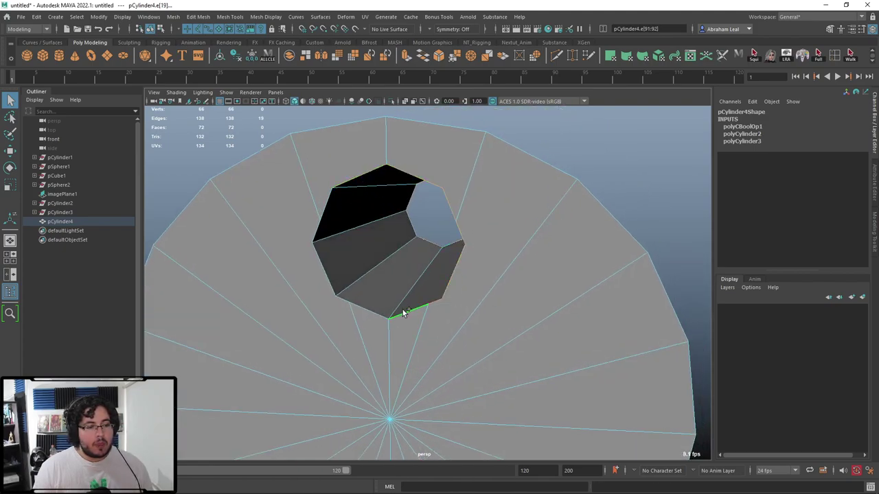
{"action": "left_click", "coordinate": [332, 278], "text": "shift"}
{"action": "left_click_drag", "start_coordinate": [370, 221], "coordinate": [399, 193], "text": "alt"}
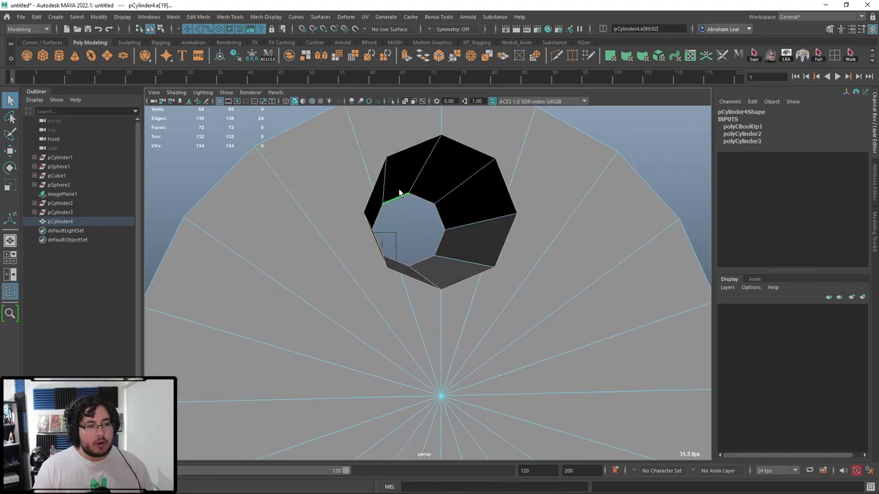
Step: Try to bevel the selected hole rim edges and adjust the bevel fraction
{"action": "left_click", "coordinate": [436, 57]}
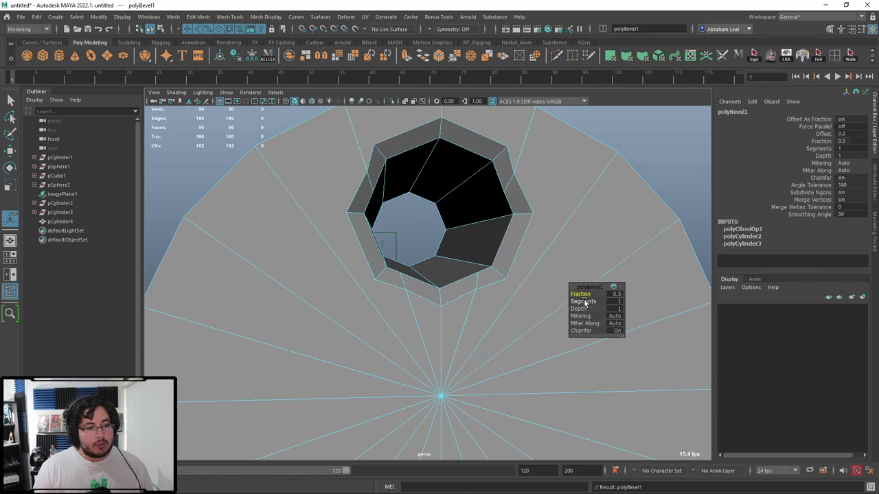
{"action": "left_click_drag", "start_coordinate": [582, 294], "coordinate": [559, 294]}
{"action": "key", "text": "ctrl+z"}
{"action": "key", "text": "ctrl+z"}
{"action": "key", "text": "ctrl+z"}
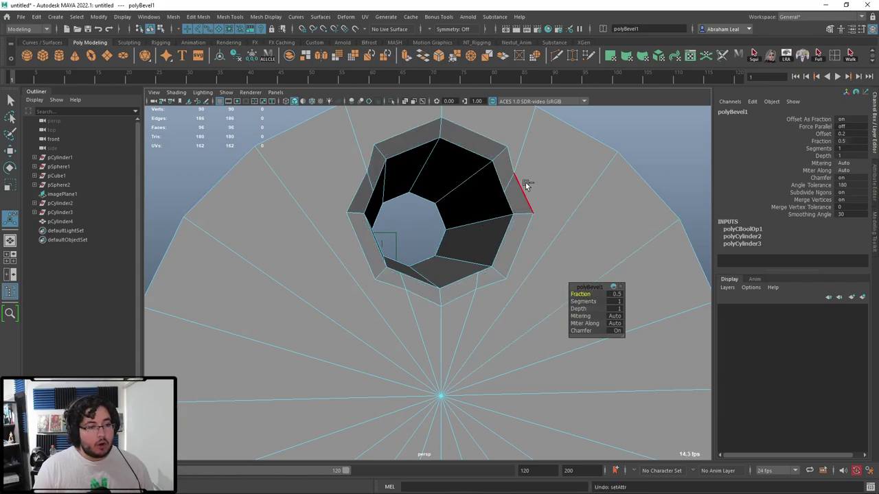
Step: Undo the rim bevel and slice the chamber straight through the middle of its length in the side view
{"action": "left_click_drag", "start_coordinate": [533, 194], "coordinate": [481, 200], "text": "alt"}
{"action": "left_click", "coordinate": [510, 151]}
{"action": "left_click_drag", "start_coordinate": [511, 151], "coordinate": [541, 213], "text": "alt"}
{"action": "key", "text": "space"}
{"action": "key", "text": "f"}
{"action": "scroll", "coordinate": [501, 243], "scroll_direction": "down", "scroll_amount": 5}
{"action": "key", "text": "4"}
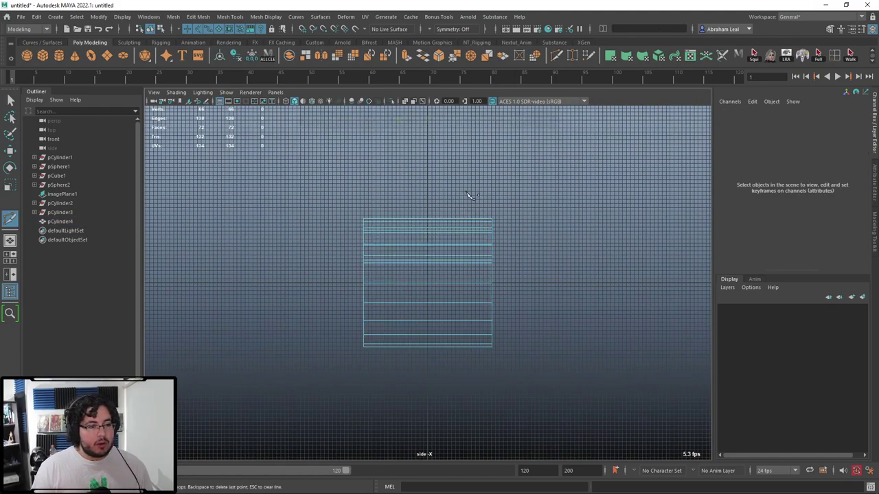
Step: Select the faces on one side of the middle cut and delete that half of the chamber
{"action": "key", "text": "q"}
{"action": "right_click_drag", "start_coordinate": [434, 232], "coordinate": [434, 254]}
{"action": "left_click_drag", "start_coordinate": [572, 178], "coordinate": [468, 459]}
{"action": "key", "text": "Delete"}
{"action": "key", "text": "F8"}
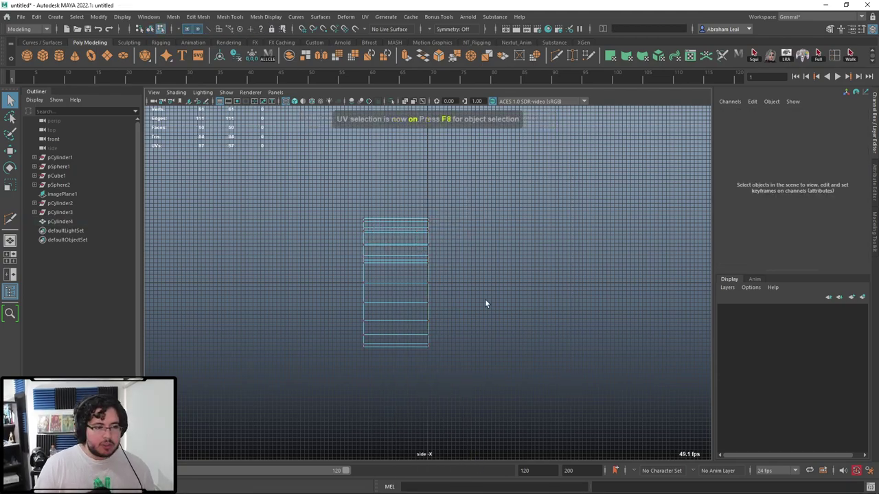
Step: Examine the hole's rim vertices and surrounding edges on the halved chamber in textured perspective display
{"action": "key", "text": "space"}
{"action": "left_click_drag", "start_coordinate": [483, 244], "coordinate": [478, 225]}
{"action": "scroll", "coordinate": [431, 302], "scroll_direction": "up", "scroll_amount": 3}
{"action": "key", "text": "6"}
{"action": "mouse_move", "coordinate": [432, 302]}
{"action": "left_mouse_down", "text": "alt"}
{"action": "mouse_move", "coordinate": [443, 302]}
{"action": "mouse_move", "coordinate": [435, 257]}
{"action": "left_mouse_up", "text": "alt"}
{"action": "mouse_move", "coordinate": [435, 256]}
{"action": "middle_mouse_down", "text": "alt"}
{"action": "mouse_move", "coordinate": [450, 267]}
{"action": "mouse_move", "coordinate": [480, 259]}
{"action": "middle_mouse_up", "text": "alt"}
{"action": "left_click_drag", "start_coordinate": [480, 260], "coordinate": [515, 275], "text": "alt"}
{"action": "middle_click_drag", "start_coordinate": [515, 275], "coordinate": [490, 267], "text": "alt"}
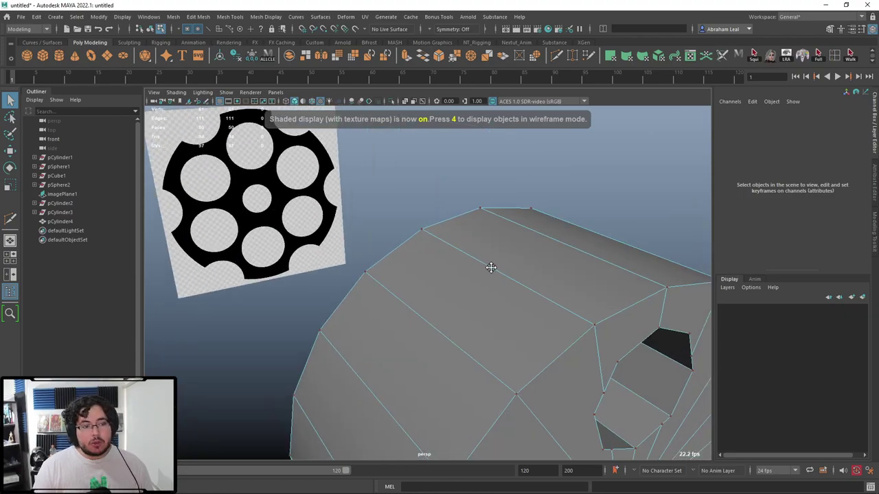
{"action": "left_click_drag", "start_coordinate": [490, 267], "coordinate": [464, 219], "text": "alt"}
{"action": "scroll", "coordinate": [458, 281], "scroll_direction": "up", "scroll_amount": 3}
{"action": "left_click_drag", "start_coordinate": [458, 281], "coordinate": [439, 315], "text": "alt"}
{"action": "scroll", "coordinate": [438, 312], "scroll_direction": "down", "scroll_amount": 3}
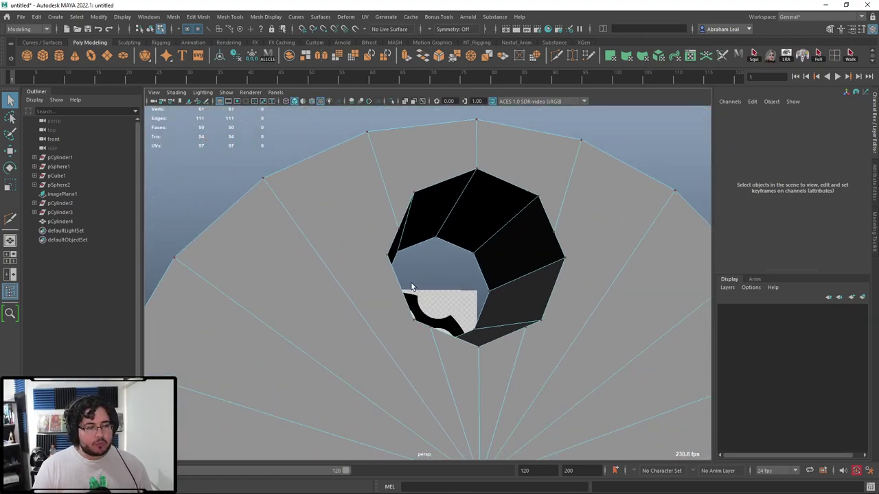
{"action": "left_click_drag", "start_coordinate": [415, 220], "coordinate": [445, 218], "text": "alt"}
{"action": "scroll", "coordinate": [439, 244], "scroll_direction": "up", "scroll_amount": 3}
{"action": "right_click_drag", "start_coordinate": [444, 218], "coordinate": [352, 253], "text": "alt"}
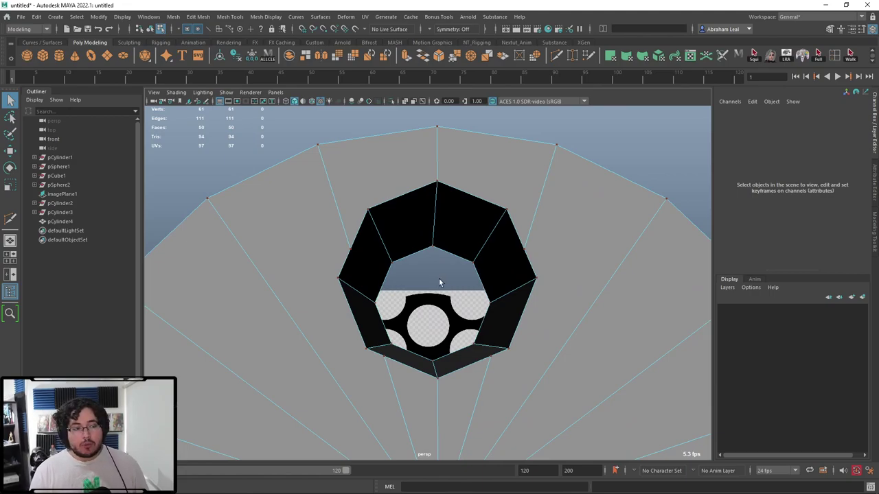
{"action": "left_click_drag", "start_coordinate": [439, 281], "coordinate": [470, 311], "text": "alt"}
{"action": "scroll", "coordinate": [456, 284], "scroll_direction": "up", "scroll_amount": 3}
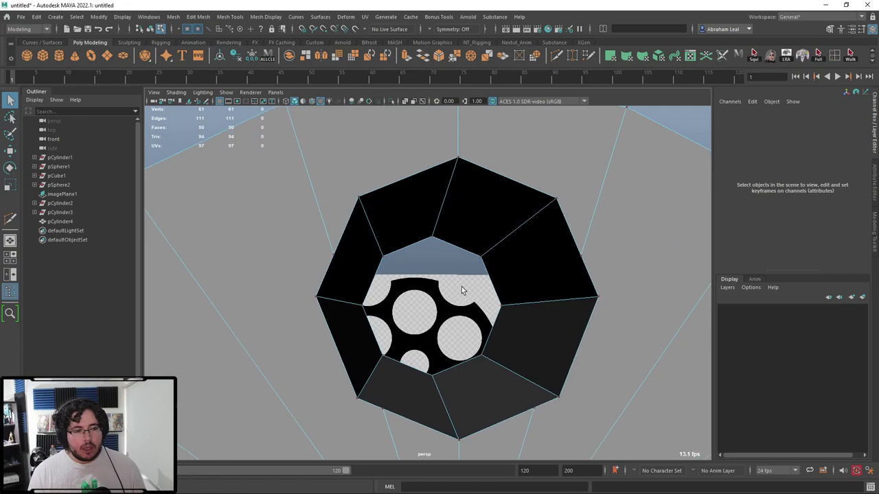
{"action": "left_click_drag", "start_coordinate": [462, 287], "coordinate": [433, 275], "text": "alt"}
Step: Snap the extra rim vertex on the hole's upper left onto the neighbouring upper-left corner vertex
{"action": "left_click", "coordinate": [326, 204]}
{"action": "middle_click_drag", "start_coordinate": [351, 215], "coordinate": [397, 275], "text": "alt"}
{"action": "key", "text": "w"}
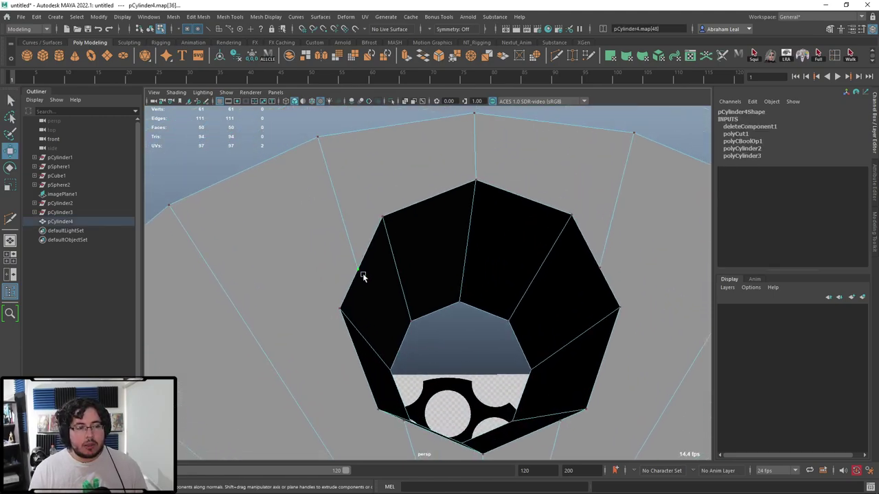
{"action": "right_click_drag", "start_coordinate": [363, 274], "coordinate": [318, 233]}
{"action": "left_click", "coordinate": [357, 274]}
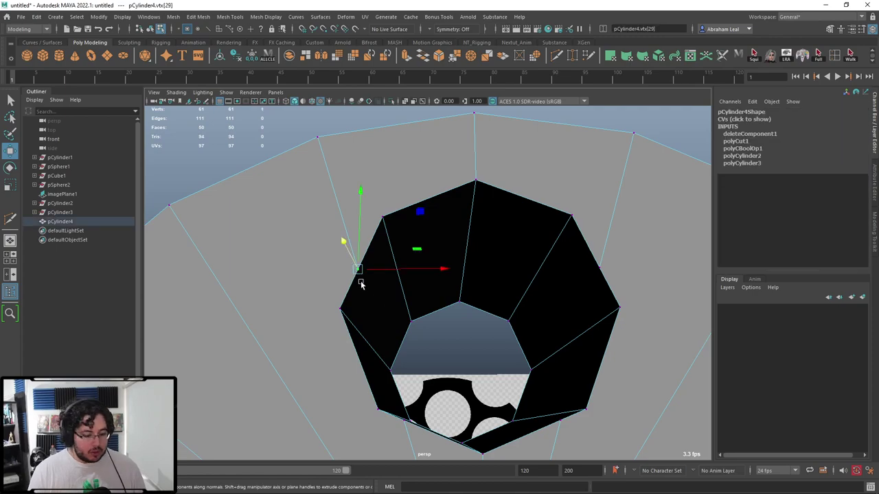
{"action": "key", "text": "v"}
{"action": "left_click_drag", "start_coordinate": [359, 270], "coordinate": [382, 218]}
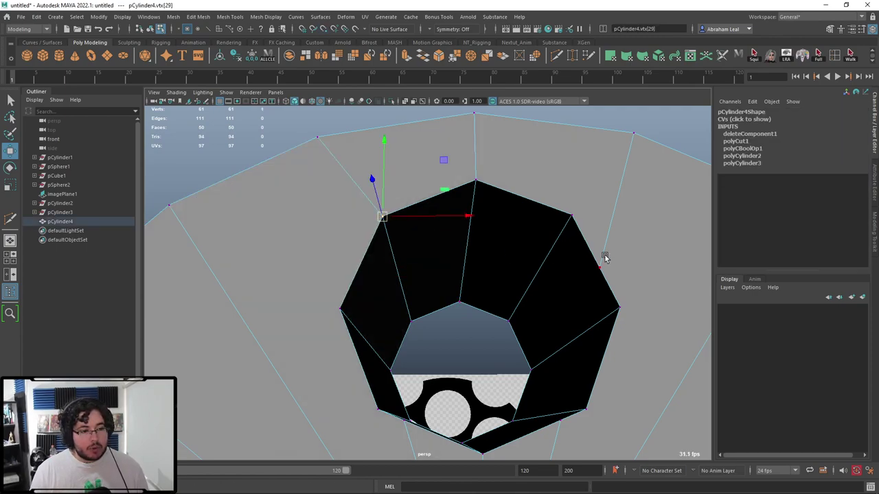
Step: Snap the extra rim vertex on the hole's upper right onto the neighbouring upper-right corner vertex
{"action": "left_click", "coordinate": [600, 267]}
{"action": "key", "text": "v"}
{"action": "left_click_drag", "start_coordinate": [600, 268], "coordinate": [576, 220]}
{"action": "scroll", "coordinate": [577, 286], "scroll_direction": "down", "scroll_amount": 3}
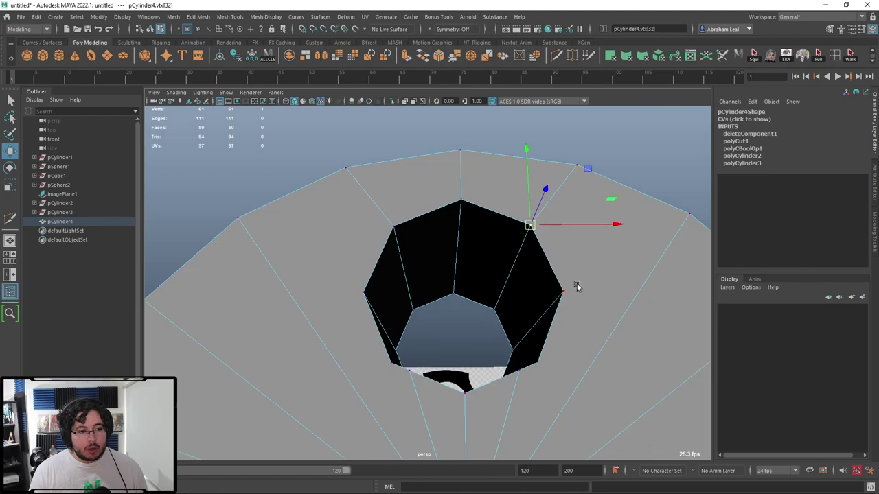
Step: Merge the overlapping vertex pairs at the hole's upper-left and upper-right corners, selecting them in wireframe display
{"action": "left_click_drag", "start_coordinate": [366, 191], "coordinate": [409, 254], "text": "alt"}
{"action": "key", "text": "4"}
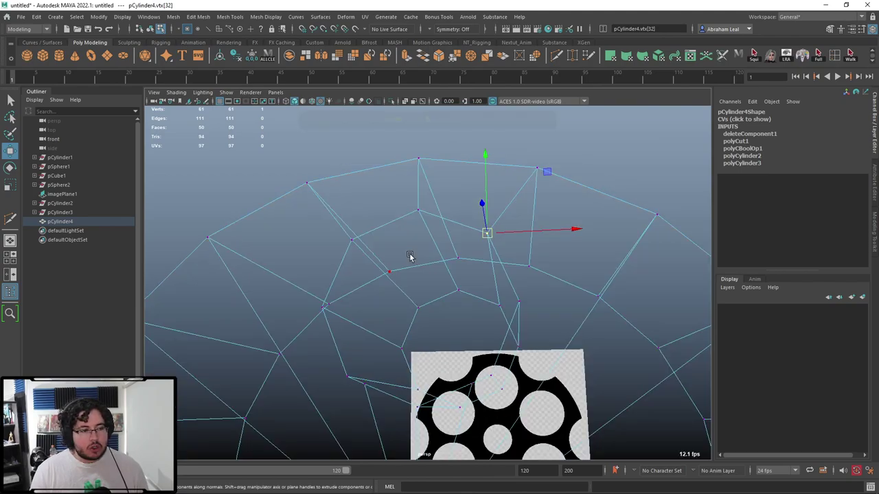
{"action": "left_click_drag", "start_coordinate": [347, 236], "coordinate": [357, 245]}
{"action": "left_click", "coordinate": [471, 57]}
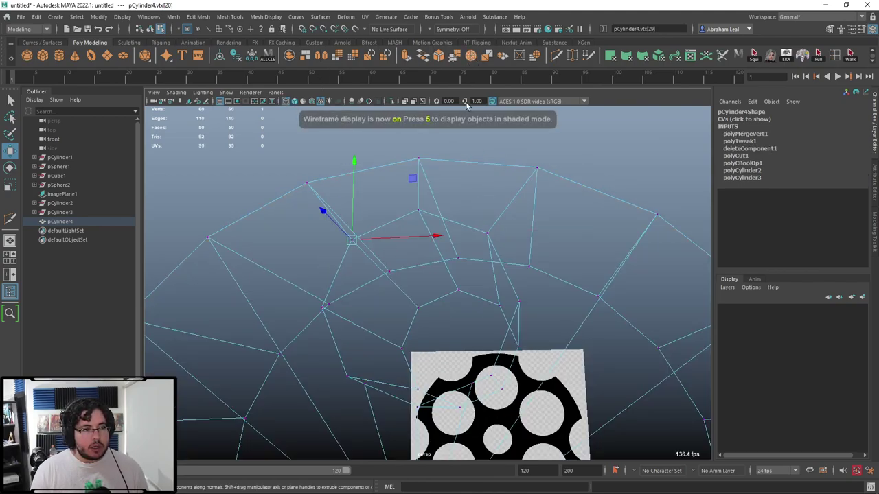
{"action": "mouse_move", "coordinate": [504, 212]}
{"action": "left_mouse_down"}
{"action": "mouse_move", "coordinate": [470, 251]}
{"action": "mouse_move", "coordinate": [557, 329]}
{"action": "mouse_move", "coordinate": [476, 283]}
{"action": "left_mouse_up"}
{"action": "left_click", "coordinate": [470, 59]}
{"action": "key", "text": "5"}
Step: Snap the two extra rim vertices at the bottom of the hole onto its lower-left and lower-right corners
{"action": "mouse_move", "coordinate": [418, 302]}
{"action": "left_mouse_down", "text": "alt"}
{"action": "mouse_move", "coordinate": [387, 254]}
{"action": "mouse_move", "coordinate": [411, 300]}
{"action": "left_mouse_up", "text": "alt"}
{"action": "left_click", "coordinate": [392, 287]}
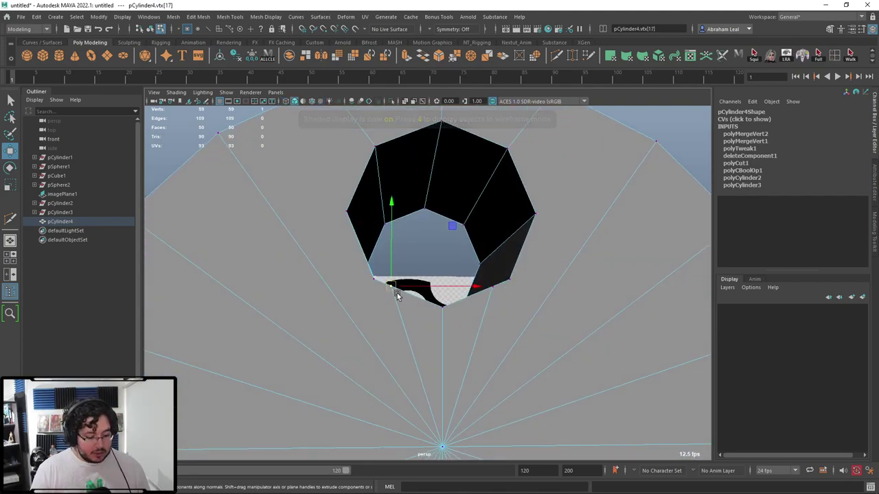
{"action": "left_click", "coordinate": [373, 280]}
{"action": "left_click", "coordinate": [492, 287]}
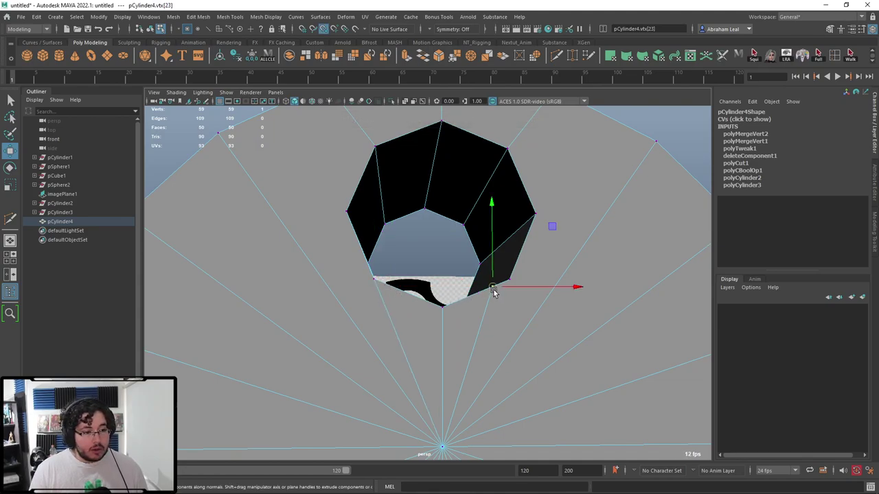
{"action": "left_click_drag", "start_coordinate": [493, 288], "coordinate": [533, 307]}
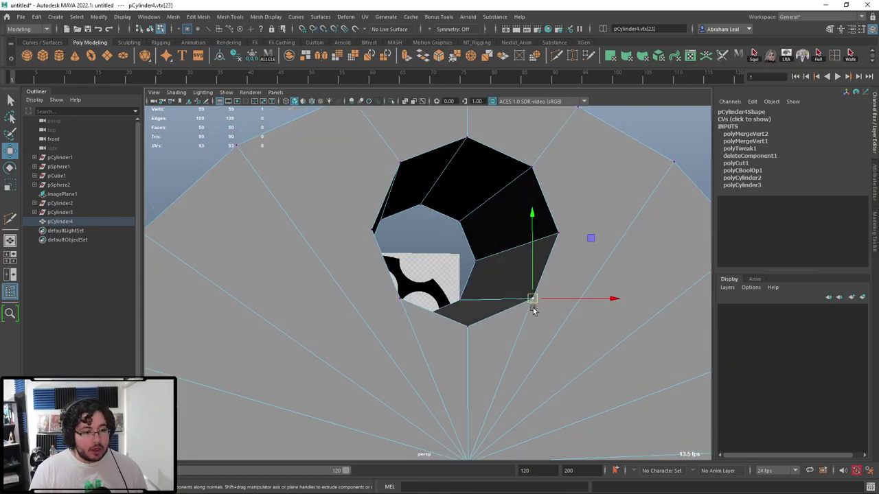
Step: Merge the overlapping vertices at the hole's lower-right and lower-left corners and check the cleaned rim
{"action": "left_click", "coordinate": [470, 57]}
{"action": "left_click_drag", "start_coordinate": [398, 332], "coordinate": [322, 339], "text": "alt"}
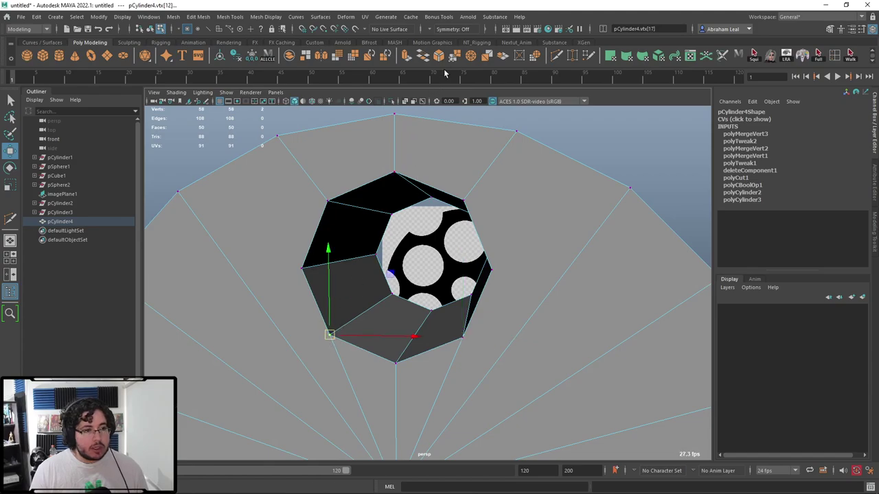
{"action": "left_click", "coordinate": [471, 56]}
{"action": "left_click_drag", "start_coordinate": [388, 270], "coordinate": [449, 280], "text": "alt"}
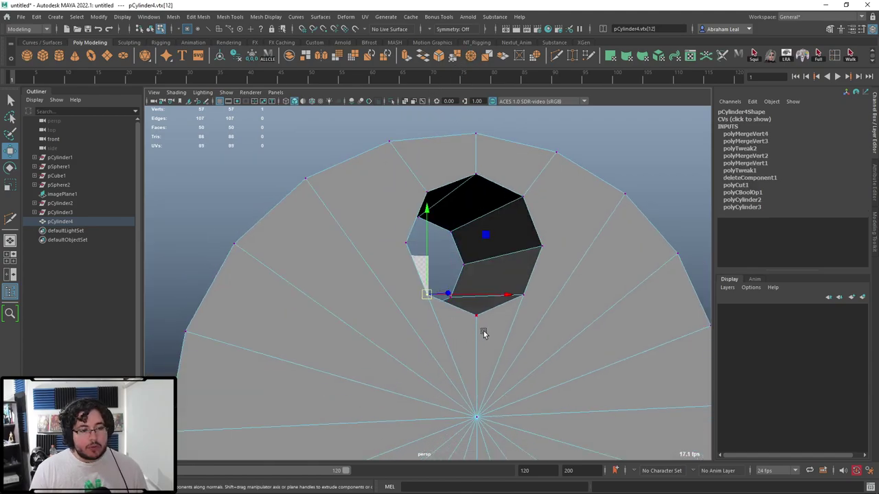
{"action": "mouse_move", "coordinate": [483, 343]}
{"action": "left_mouse_down", "text": "alt"}
{"action": "mouse_move", "coordinate": [442, 381]}
{"action": "mouse_move", "coordinate": [478, 349]}
{"action": "left_mouse_up", "text": "alt"}
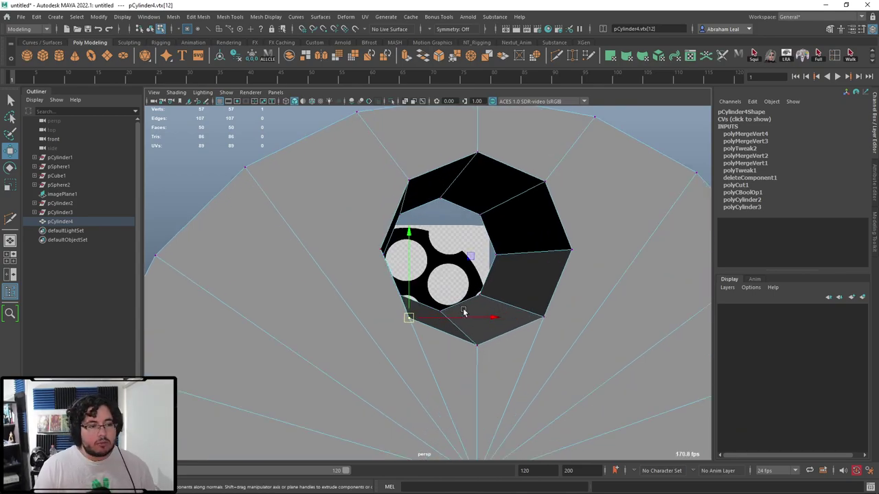
{"action": "left_click_drag", "start_coordinate": [535, 288], "coordinate": [470, 283], "text": "alt"}
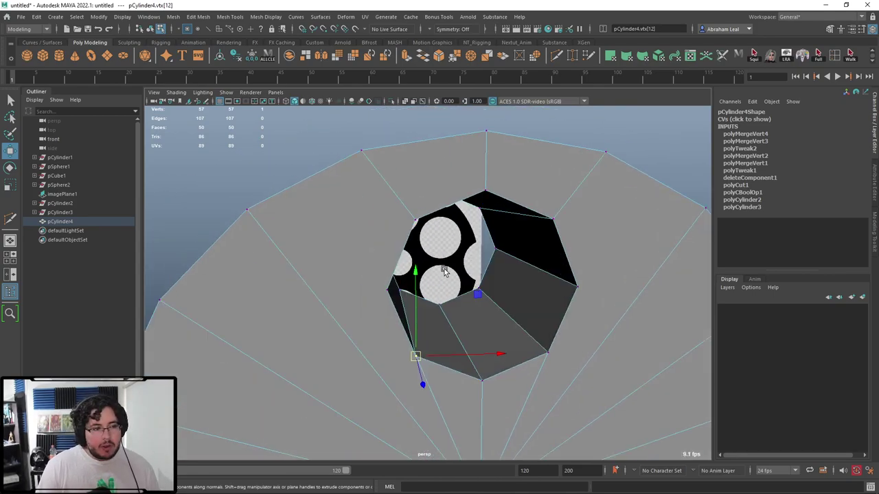
Step: Delete the cylinder's faces to the right of the hole's wedge in the front view
{"action": "scroll", "coordinate": [453, 262], "scroll_direction": "down", "scroll_amount": 3}
{"action": "key", "text": "space"}
{"action": "left_click_drag", "start_coordinate": [494, 242], "coordinate": [492, 264]}
{"action": "scroll", "coordinate": [508, 230], "scroll_direction": "up", "scroll_amount": 1}
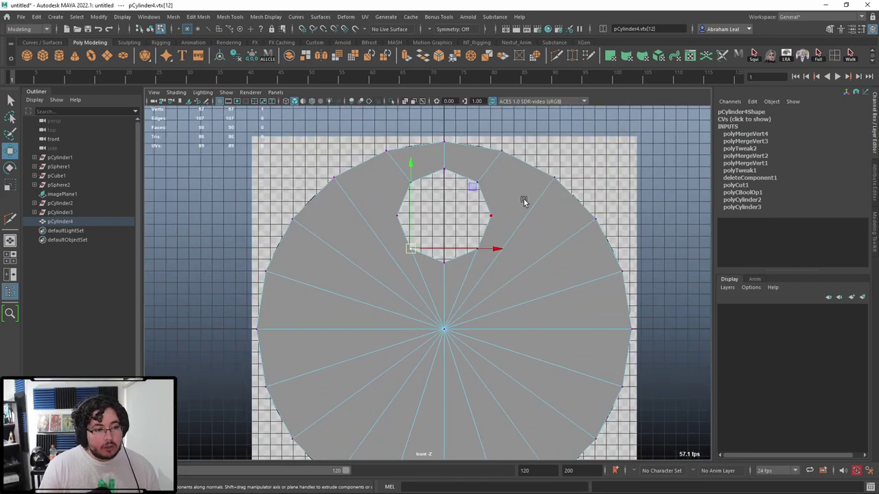
{"action": "right_click_drag", "start_coordinate": [523, 198], "coordinate": [532, 234]}
{"action": "middle_click_drag", "start_coordinate": [595, 319], "coordinate": [598, 277], "text": "alt"}
{"action": "scroll", "coordinate": [598, 276], "scroll_direction": "down", "scroll_amount": 1}
{"action": "left_click_drag", "start_coordinate": [629, 200], "coordinate": [533, 416]}
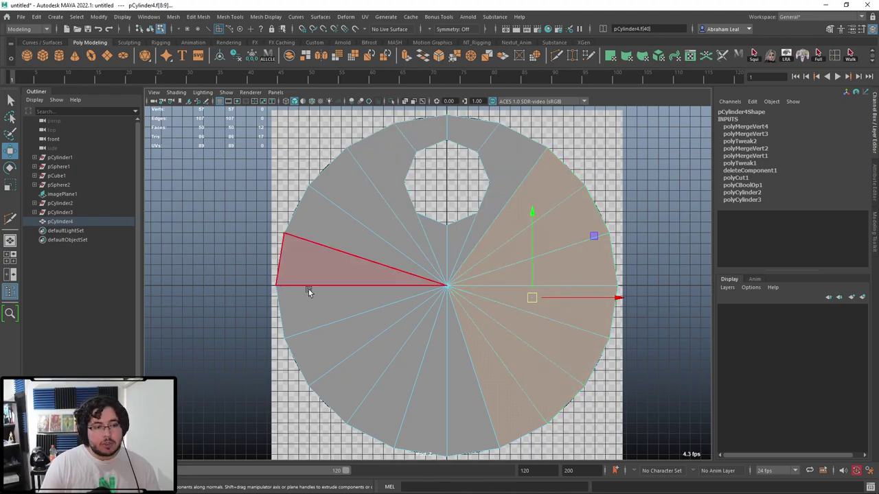
{"action": "key", "text": "Delete"}
Step: Delete the remaining lower and left-side faces, keeping only the wedge that contains the hole
{"action": "left_click_drag", "start_coordinate": [477, 344], "coordinate": [299, 371]}
{"action": "key", "text": "Delete"}
{"action": "left_click_drag", "start_coordinate": [250, 185], "coordinate": [357, 324]}
{"action": "key", "text": "Delete"}
Step: Cut an edge from the hole's lower-left corner to the wedge's left border and remove the old edge to the centre
{"action": "scroll", "coordinate": [444, 213], "scroll_direction": "up", "scroll_amount": 3}
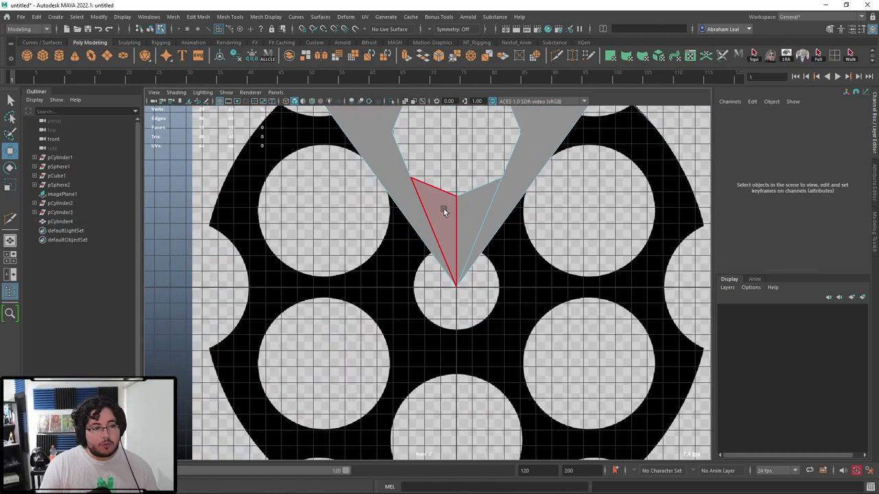
{"action": "middle_click_drag", "start_coordinate": [431, 237], "coordinate": [427, 316], "text": "alt"}
{"action": "scroll", "coordinate": [434, 300], "scroll_direction": "up", "scroll_amount": 3}
{"action": "scroll", "coordinate": [471, 326], "scroll_direction": "up", "scroll_amount": 1}
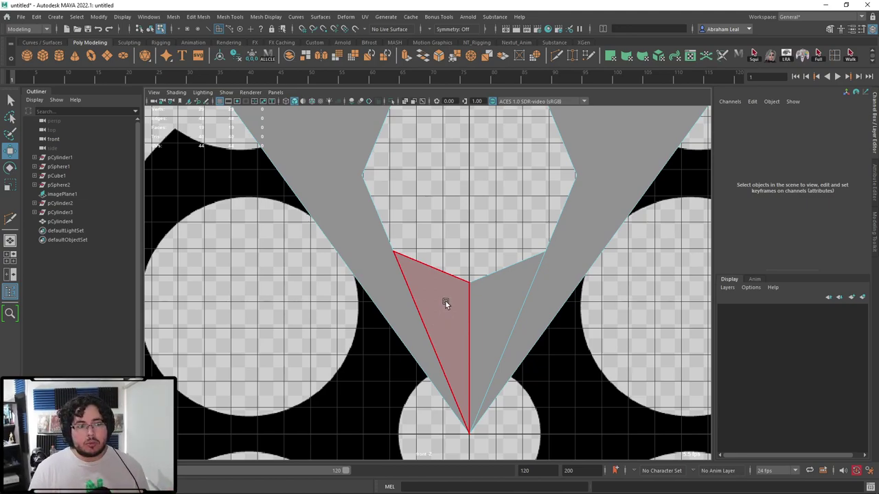
{"action": "scroll", "coordinate": [453, 309], "scroll_direction": "down", "scroll_amount": 6}
{"action": "scroll", "coordinate": [446, 302], "scroll_direction": "up", "scroll_amount": 6}
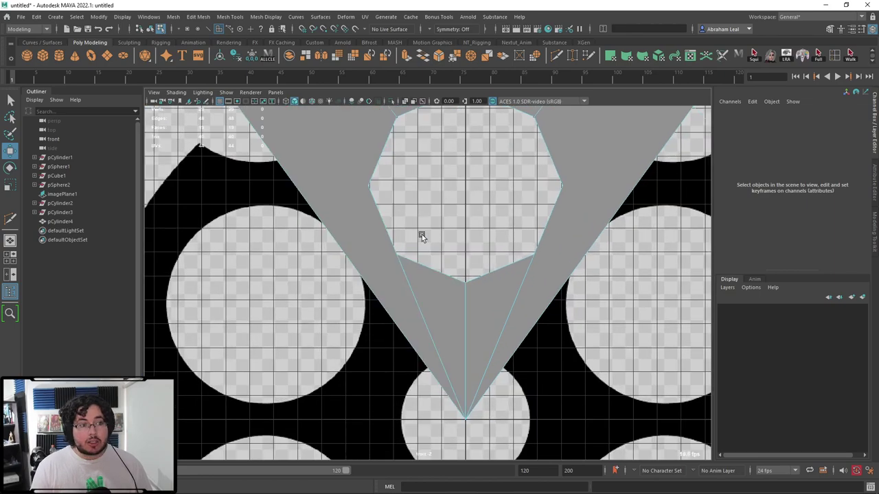
{"action": "middle_click_drag", "start_coordinate": [422, 234], "coordinate": [413, 284], "text": "alt"}
{"action": "left_click", "coordinate": [556, 56]}
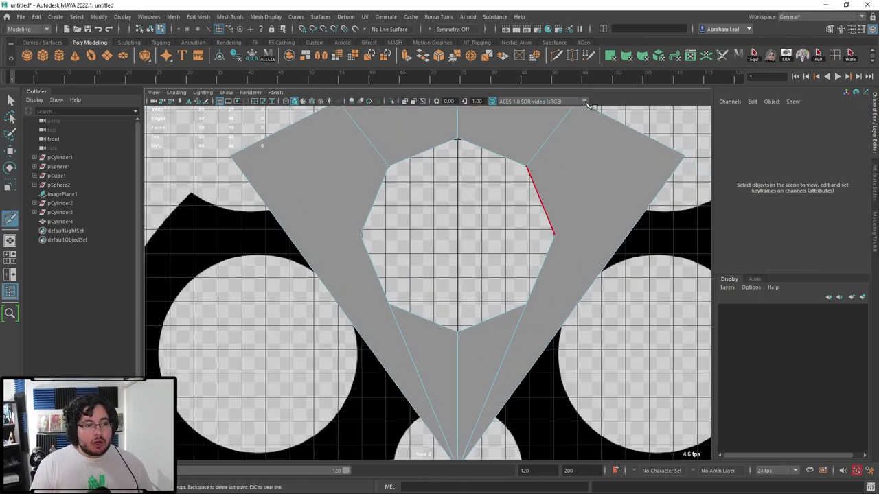
{"action": "left_click", "coordinate": [388, 303]}
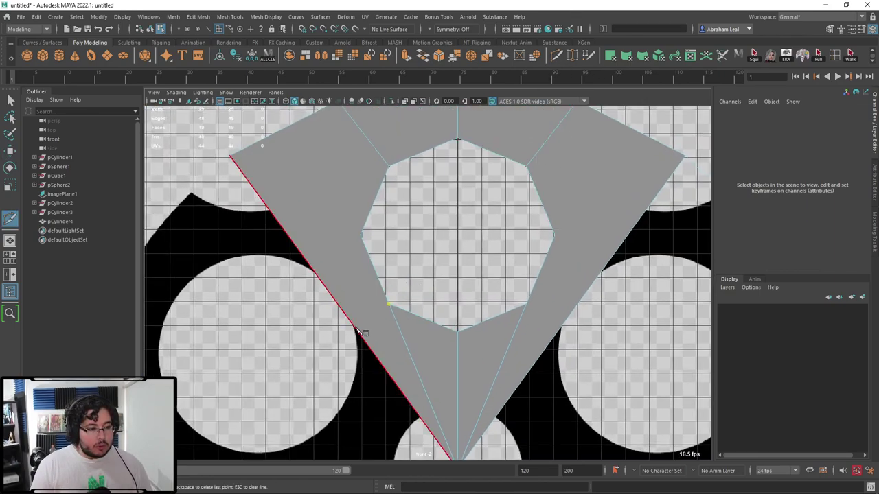
{"action": "left_click", "coordinate": [356, 327]}
{"action": "right_click", "coordinate": [366, 327]}
{"action": "key", "text": "ctrl+Delete"}
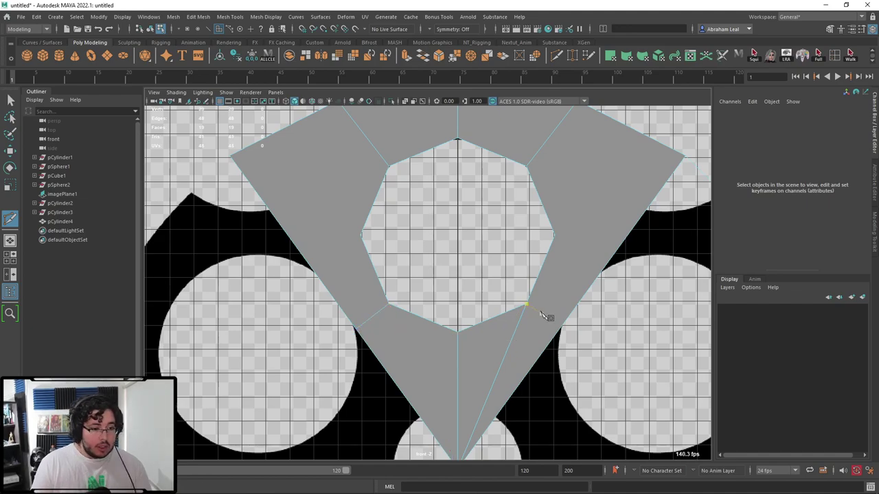
Step: Cut edges from the hole's lower-right, right and left corners to the nearest wedge borders
{"action": "left_click", "coordinate": [526, 304]}
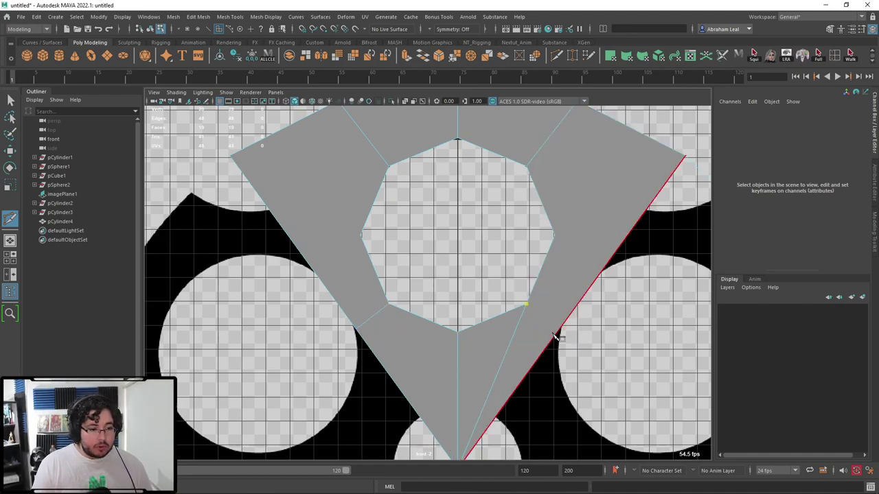
{"action": "right_click", "coordinate": [564, 339]}
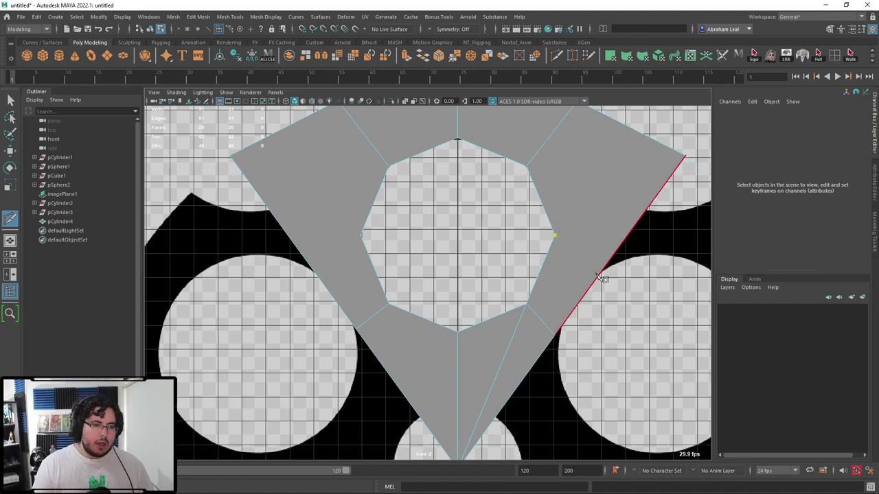
{"action": "left_click", "coordinate": [603, 271]}
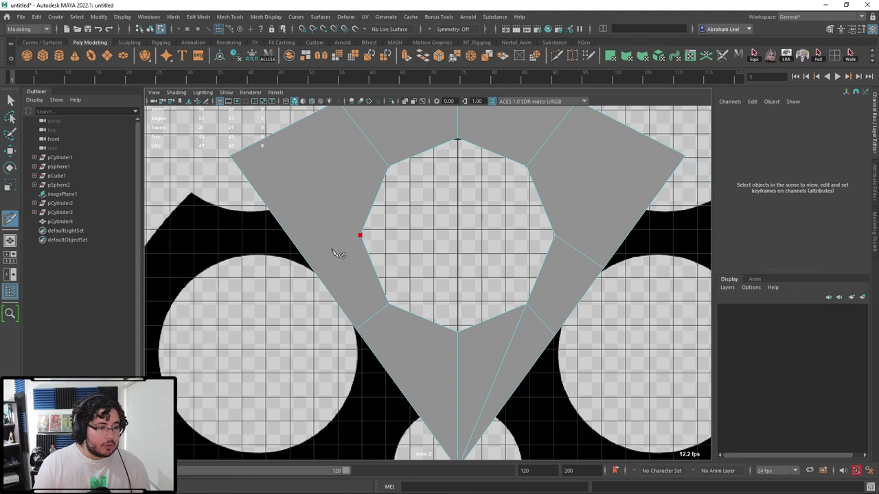
{"action": "left_click", "coordinate": [309, 263]}
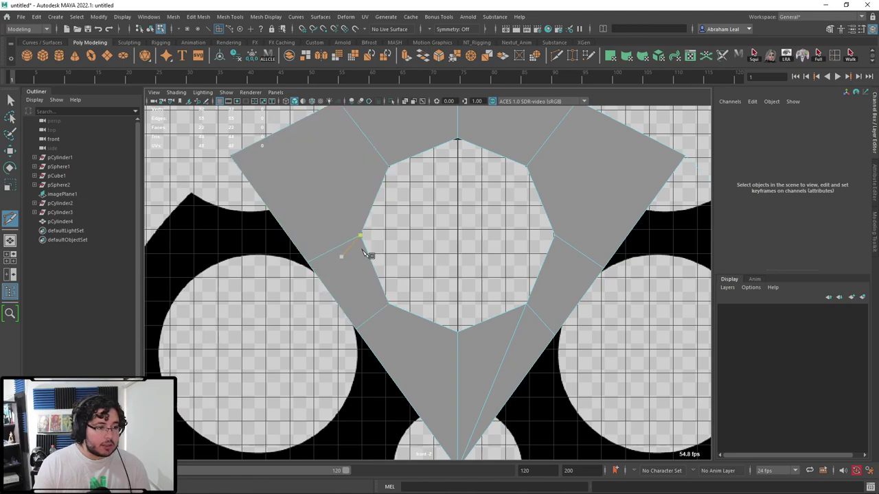
{"action": "scroll", "coordinate": [401, 229], "scroll_direction": "down", "scroll_amount": 2}
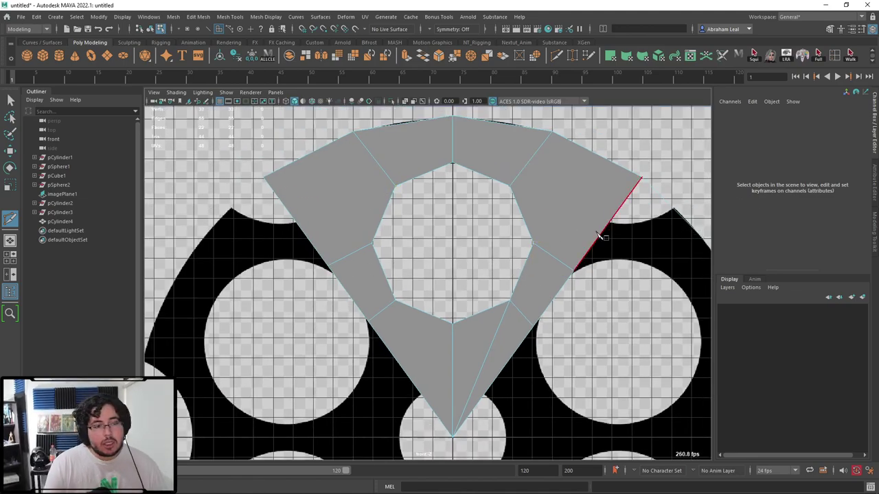
Step: Delete the old edge running from the hole's lower-right corner to the wedge's centre point
{"action": "left_click", "coordinate": [509, 300]}
{"action": "key", "text": "q"}
{"action": "right_click_drag", "start_coordinate": [499, 323], "coordinate": [490, 256]}
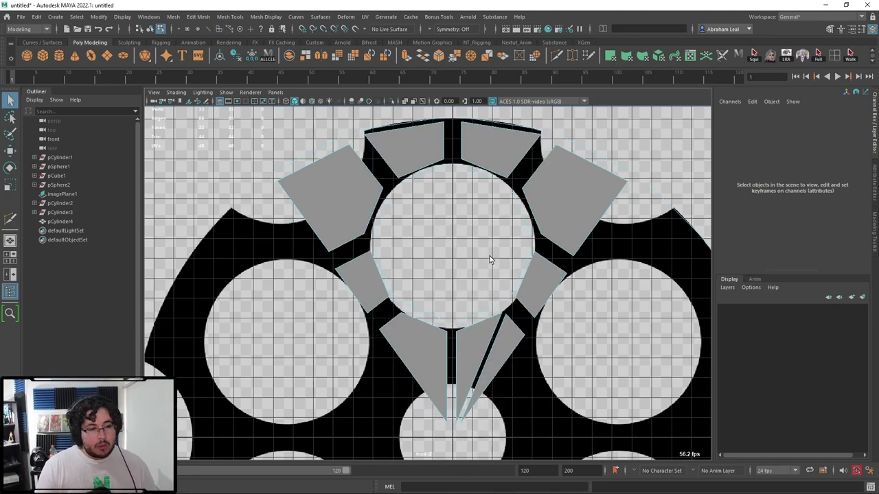
{"action": "right_click_drag", "start_coordinate": [499, 288], "coordinate": [499, 212]}
{"action": "left_click", "coordinate": [500, 314]}
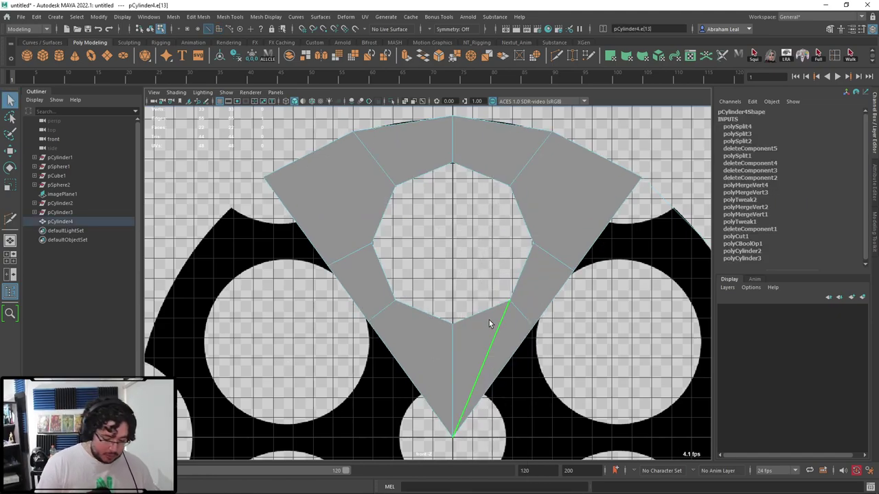
{"action": "key", "text": "Delete"}
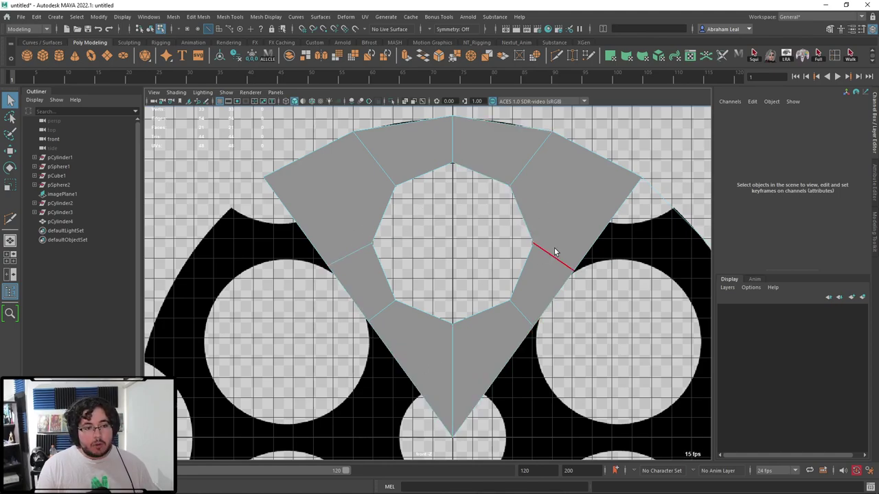
Step: Delete the single leftover face beyond the wedge's right side
{"action": "scroll", "coordinate": [632, 256], "scroll_direction": "down", "scroll_amount": 3}
{"action": "right_click_drag", "start_coordinate": [542, 229], "coordinate": [544, 267]}
{"action": "scroll", "coordinate": [591, 265], "scroll_direction": "down", "scroll_amount": 2}
{"action": "left_click_drag", "start_coordinate": [618, 240], "coordinate": [582, 346]}
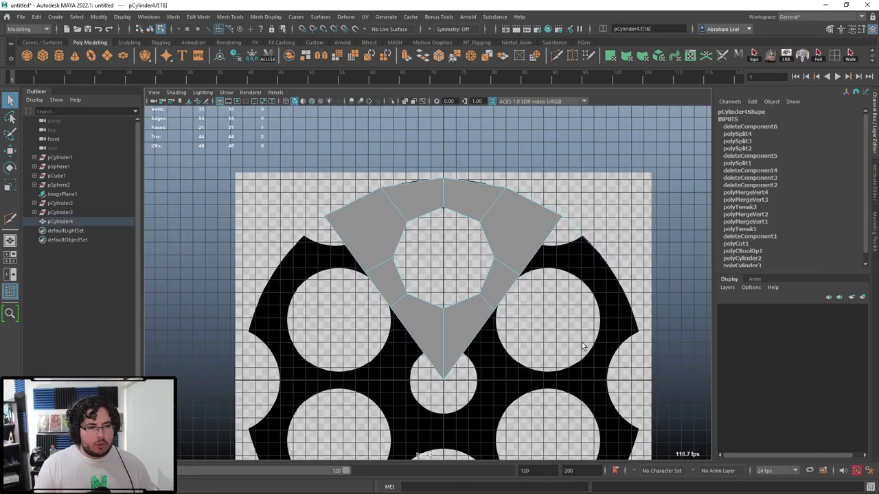
{"action": "left_click", "coordinate": [575, 296]}
{"action": "scroll", "coordinate": [575, 313], "scroll_direction": "up", "scroll_amount": 4}
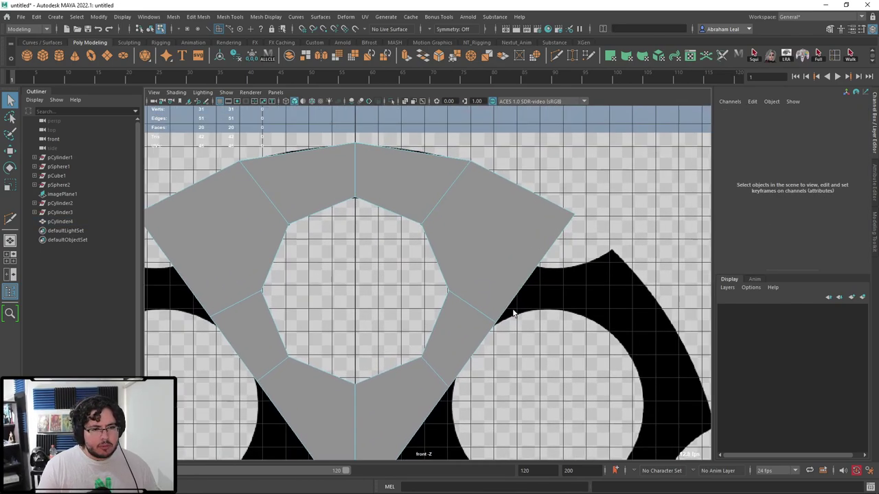
Step: Cut edges from the hole's right and left corners to the wedge's outer right and left corners
{"action": "left_click", "coordinate": [559, 55]}
{"action": "left_click", "coordinate": [448, 291]}
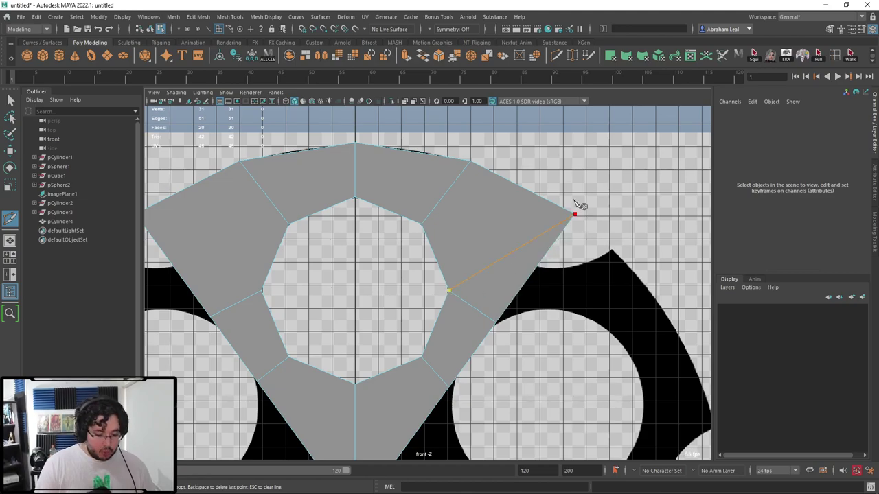
{"action": "key", "text": "Return"}
{"action": "middle_click_drag", "start_coordinate": [477, 247], "coordinate": [521, 261], "text": "alt"}
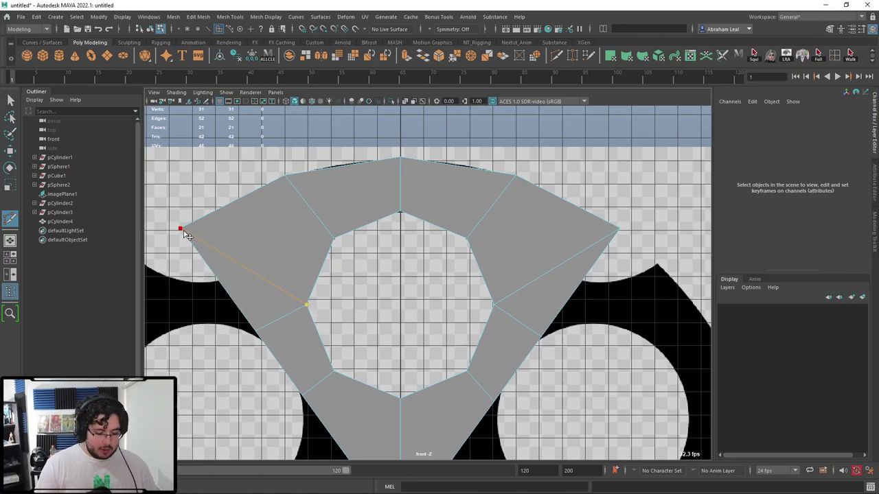
{"action": "scroll", "coordinate": [414, 327], "scroll_direction": "down", "scroll_amount": 3}
{"action": "key", "text": "q"}
{"action": "key", "text": "F8"}
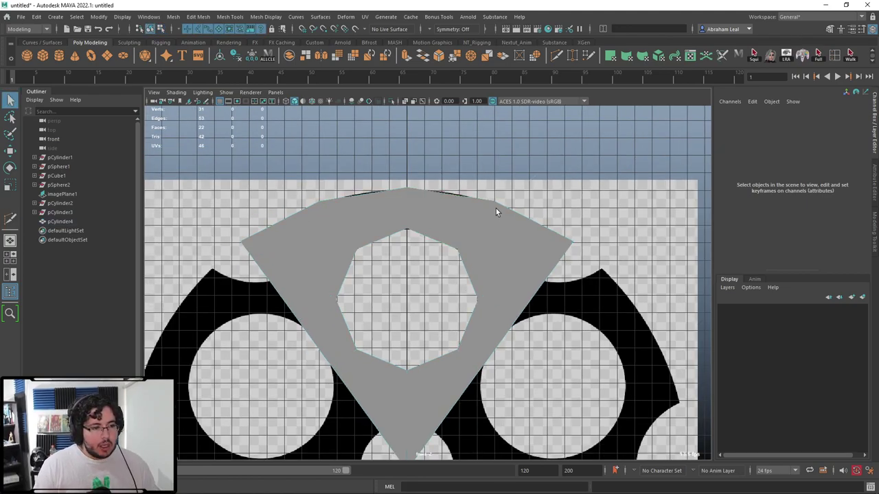
Step: Examine the wedge in the perspective view with smooth preview, then return it to the unsmoothed display
{"action": "left_click", "coordinate": [497, 211]}
{"action": "key", "text": "space"}
{"action": "key", "text": "space"}
{"action": "key", "text": "3"}
{"action": "mouse_move", "coordinate": [546, 303]}
{"action": "left_mouse_down", "text": "alt"}
{"action": "mouse_move", "coordinate": [582, 281]}
{"action": "mouse_move", "coordinate": [531, 296]}
{"action": "left_mouse_up", "text": "alt"}
{"action": "key", "text": "1"}
{"action": "left_click_drag", "start_coordinate": [492, 332], "coordinate": [438, 227], "text": "alt"}
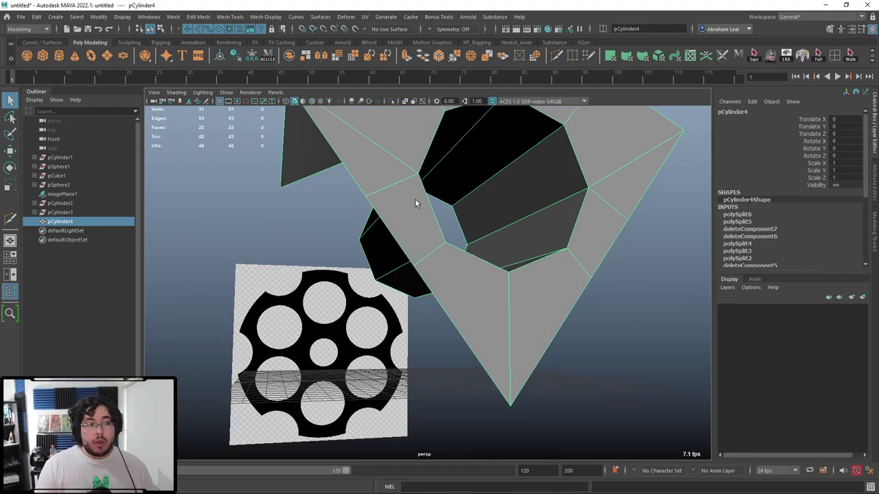
Step: Bevel the edge loop around the front rim of the wedge's hole
{"action": "middle_click_drag", "start_coordinate": [415, 198], "coordinate": [402, 250], "text": "alt"}
{"action": "key", "text": "F10"}
{"action": "double_click", "coordinate": [446, 152]}
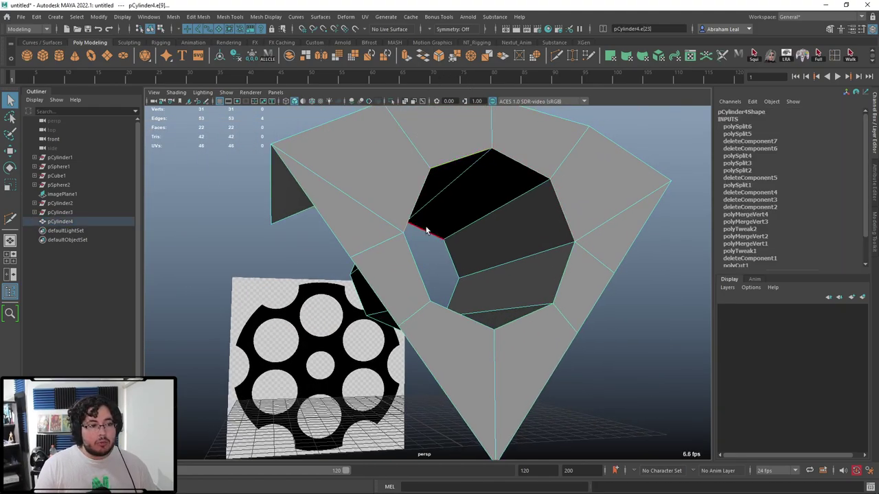
{"action": "left_click", "coordinate": [414, 252]}
{"action": "left_click", "coordinate": [439, 56]}
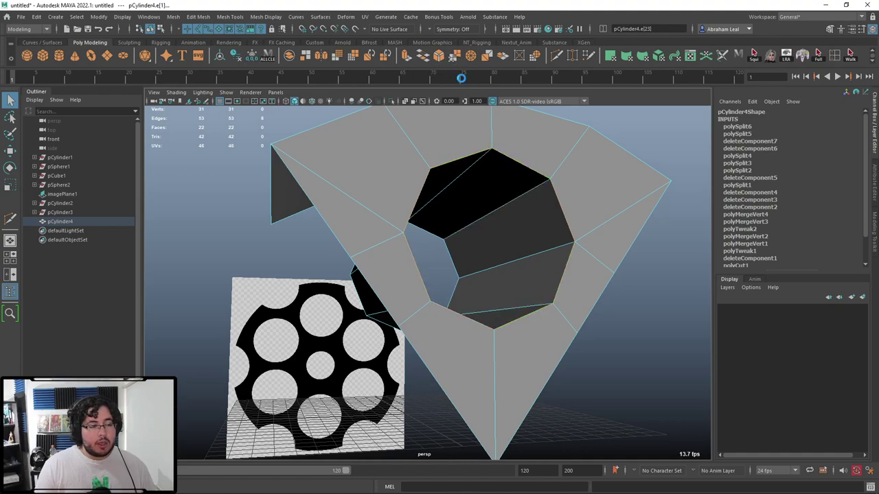
{"action": "mouse_move", "coordinate": [582, 293]}
{"action": "left_mouse_down"}
{"action": "mouse_move", "coordinate": [569, 294]}
{"action": "mouse_move", "coordinate": [587, 300]}
{"action": "left_mouse_up"}
{"action": "left_click_drag", "start_coordinate": [576, 260], "coordinate": [608, 276], "text": "alt"}
Step: Check the bevelled hole rim in smooth preview and return the wedge to the unsmoothed display
{"action": "right_click_drag", "start_coordinate": [560, 221], "coordinate": [610, 204]}
{"action": "key", "text": "q"}
{"action": "left_click", "coordinate": [582, 226]}
{"action": "key", "text": "3"}
{"action": "left_click", "coordinate": [633, 78]}
{"action": "key", "text": "1"}
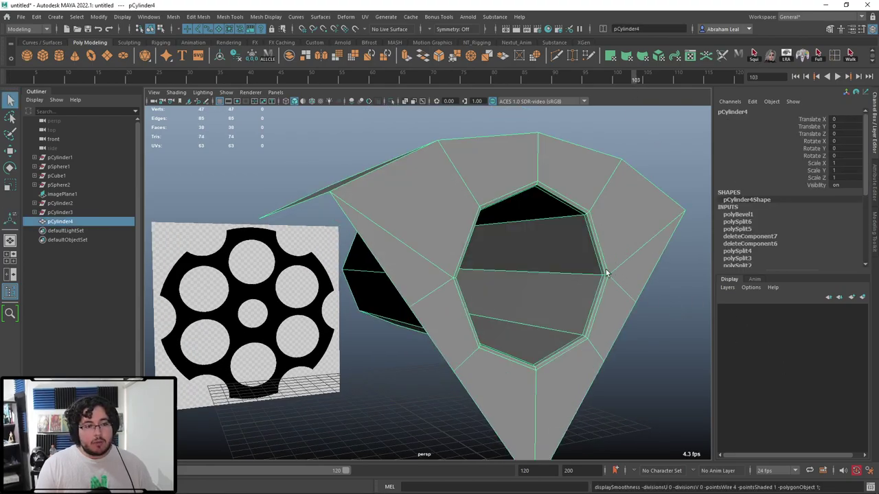
{"action": "scroll", "coordinate": [606, 271], "scroll_direction": "down", "scroll_amount": 3}
{"action": "left_click_drag", "start_coordinate": [606, 272], "coordinate": [559, 303], "text": "alt"}
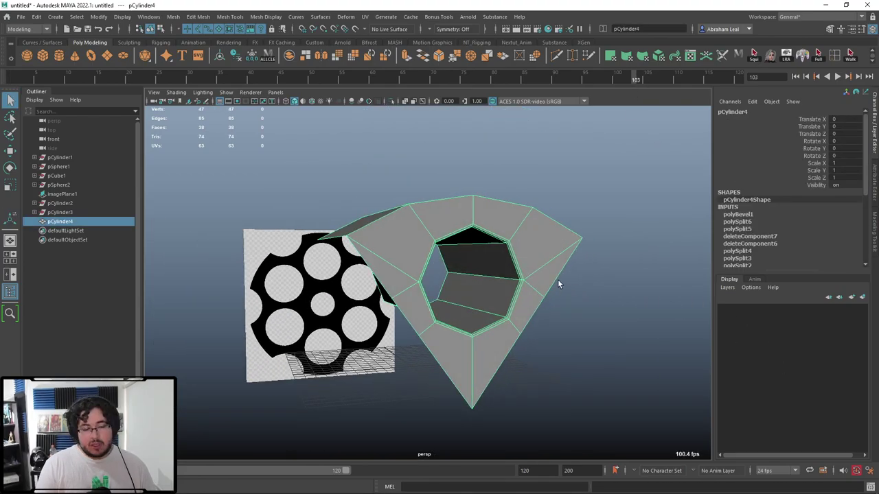
Step: Duplicate the wedge in the front view and rotate the copy 60 degrees around Z
{"action": "key", "text": "space"}
{"action": "middle_click_drag", "start_coordinate": [558, 271], "coordinate": [555, 241], "text": "alt"}
{"action": "scroll", "coordinate": [545, 230], "scroll_direction": "up", "scroll_amount": 2}
{"action": "scroll", "coordinate": [543, 205], "scroll_direction": "down", "scroll_amount": 2}
{"action": "scroll", "coordinate": [556, 242], "scroll_direction": "down", "scroll_amount": 2}
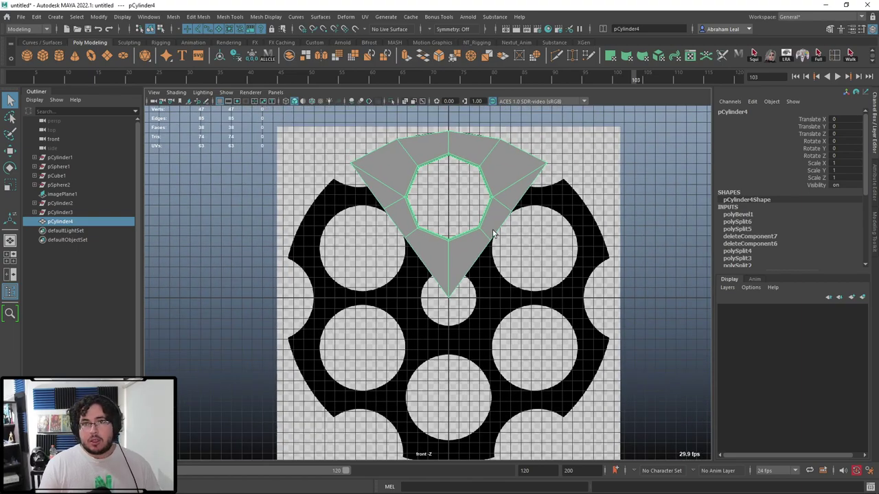
{"action": "scroll", "coordinate": [463, 245], "scroll_direction": "up", "scroll_amount": 2}
{"action": "scroll", "coordinate": [501, 294], "scroll_direction": "down", "scroll_amount": 3}
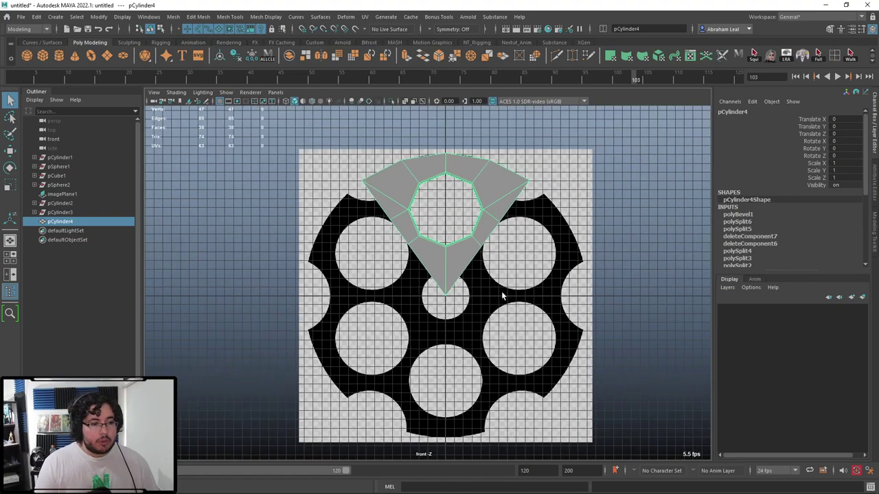
{"action": "scroll", "coordinate": [502, 294], "scroll_direction": "up", "scroll_amount": 2}
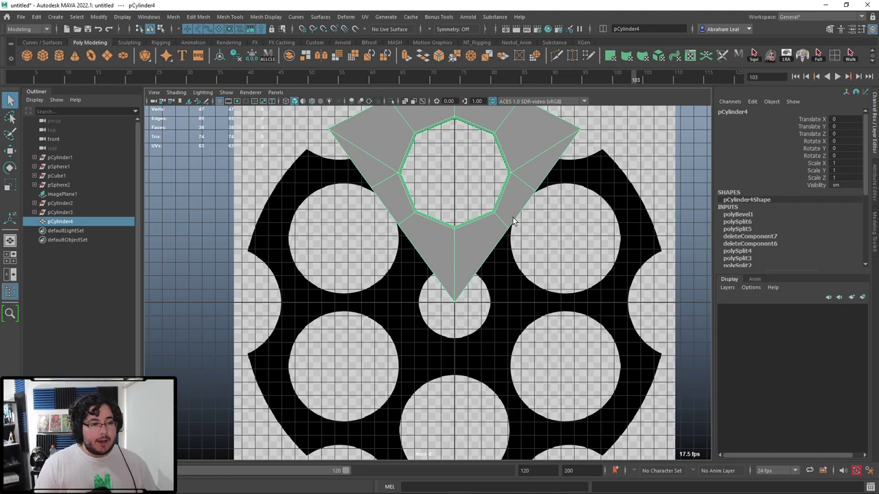
{"action": "middle_click_drag", "start_coordinate": [494, 213], "coordinate": [503, 251], "text": "alt"}
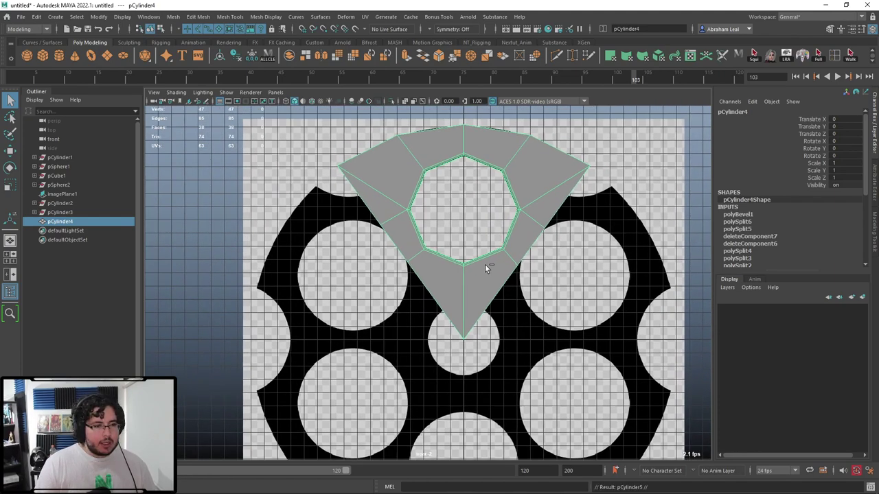
{"action": "key", "text": "ctrl+d"}
{"action": "key", "text": "e"}
{"action": "left_click_drag", "start_coordinate": [447, 252], "coordinate": [416, 269]}
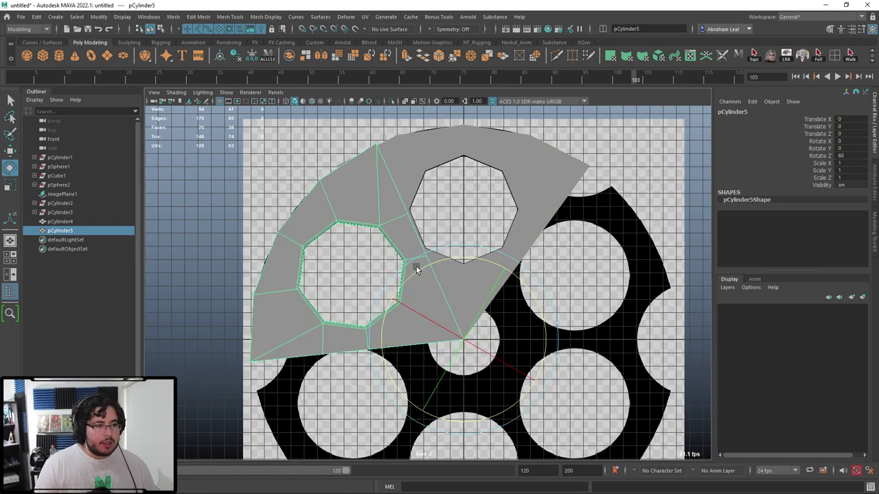
Step: Compare the wedges' overlap with the reference image in wireframe and undo the copy's rotation
{"action": "key", "text": "4"}
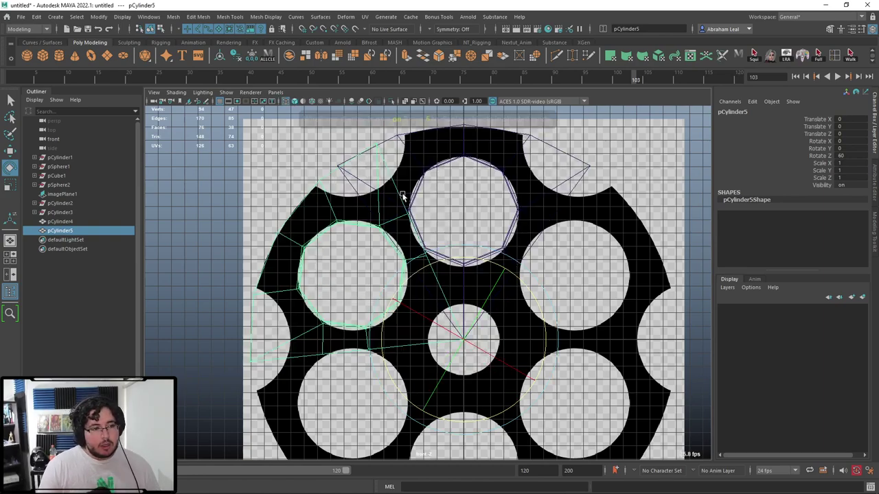
{"action": "middle_click_drag", "start_coordinate": [403, 192], "coordinate": [413, 213], "text": "alt"}
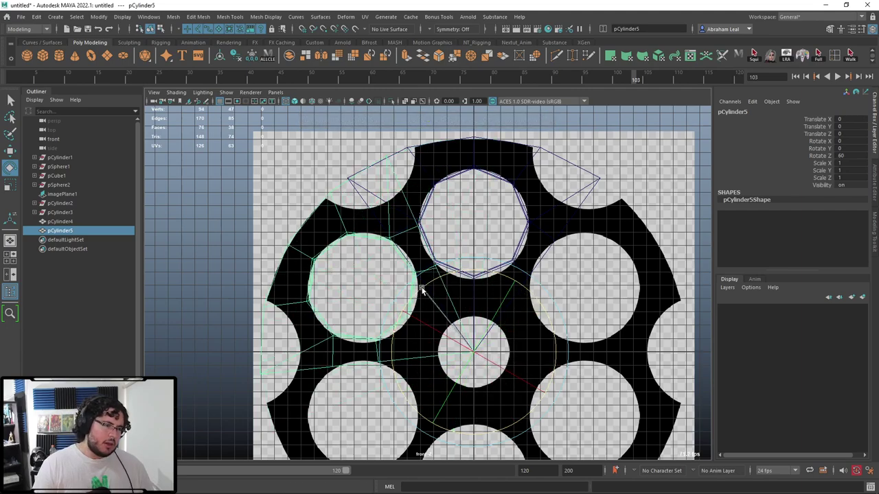
{"action": "middle_click_drag", "start_coordinate": [579, 281], "coordinate": [543, 229], "text": "alt"}
{"action": "scroll", "coordinate": [558, 234], "scroll_direction": "down", "scroll_amount": 2}
{"action": "key", "text": "ctrl+z"}
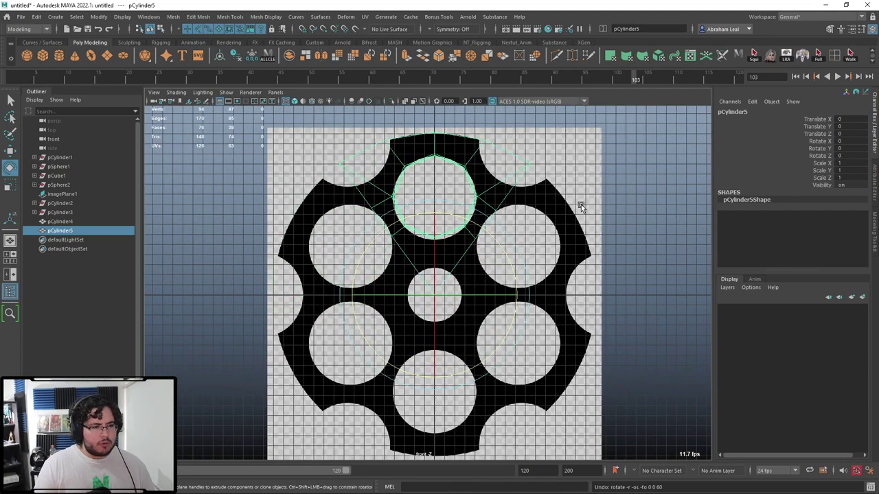
Step: Select both overlapping wedges and set their Rotate Z to 60
{"action": "left_click", "coordinate": [580, 204]}
{"action": "left_click_drag", "start_coordinate": [539, 158], "coordinate": [512, 182]}
{"action": "key", "text": "4"}
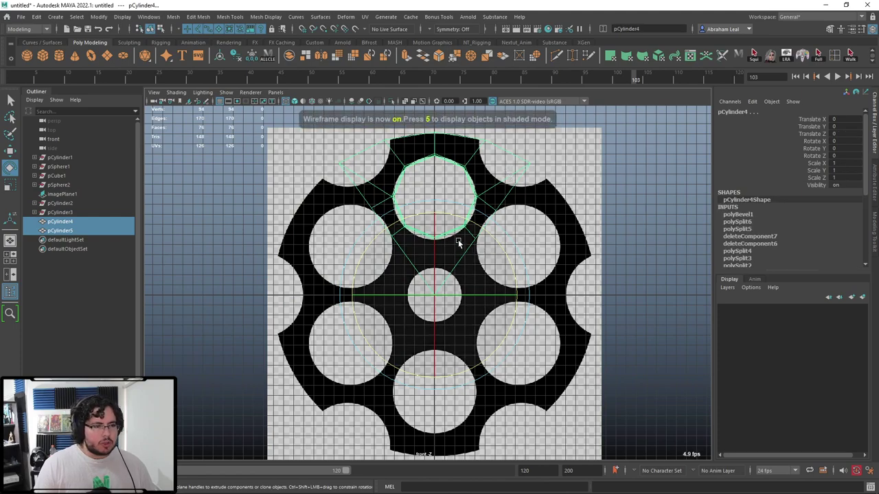
{"action": "key", "text": "e"}
{"action": "left_click_drag", "start_coordinate": [501, 254], "coordinate": [524, 263]}
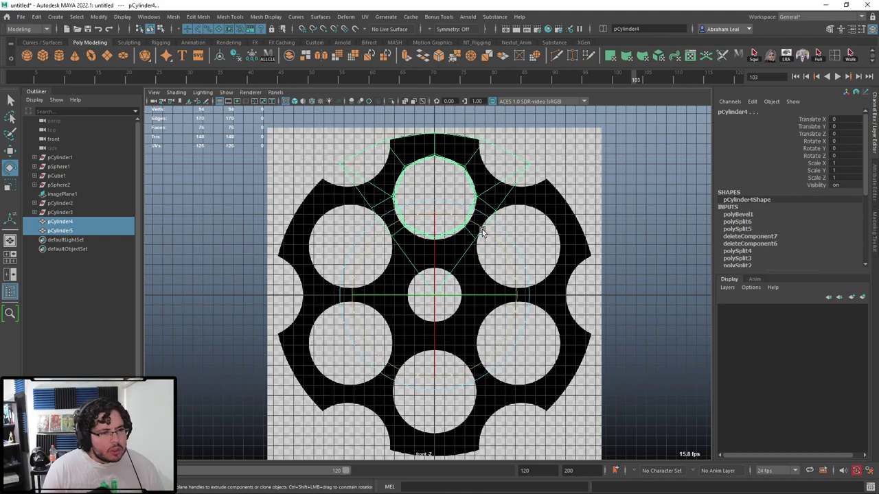
{"action": "left_click_drag", "start_coordinate": [483, 232], "coordinate": [439, 215]}
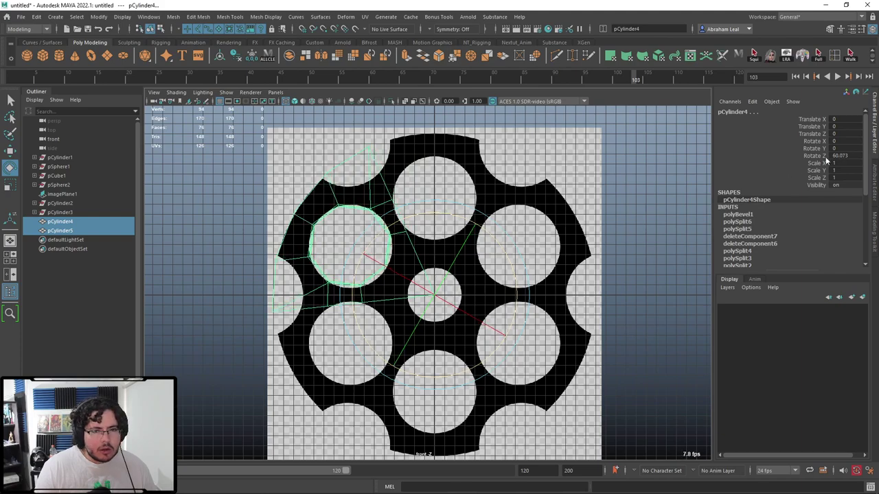
{"action": "double_click", "coordinate": [837, 156]}
{"action": "type", "text": "90"}
{"action": "key", "text": "Return"}
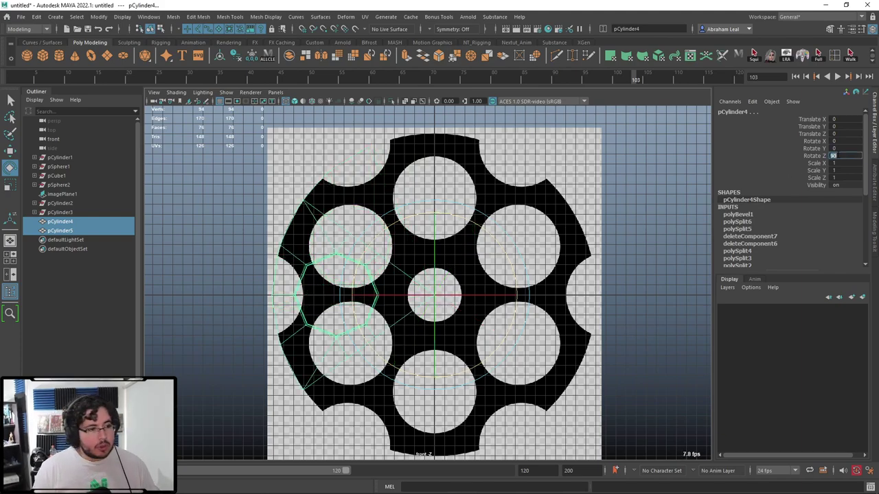
{"action": "type", "text": "60"}
{"action": "key", "text": "Return"}
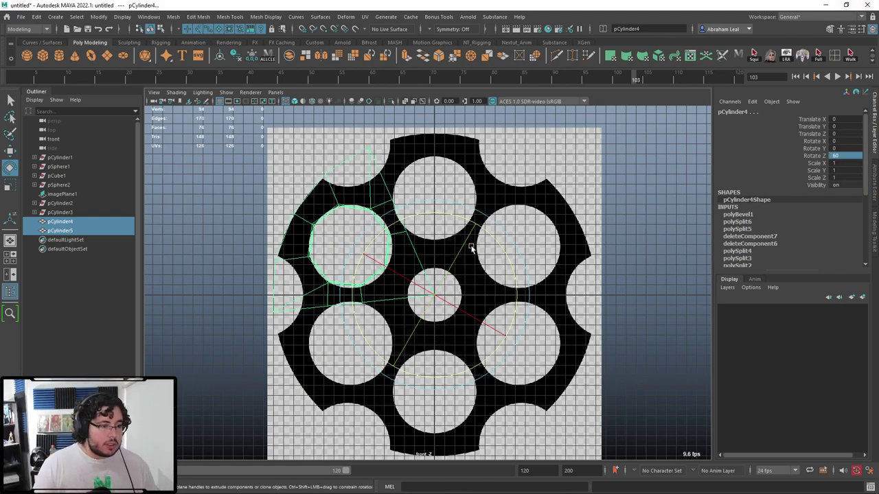
{"action": "key", "text": "ctrl+d"}
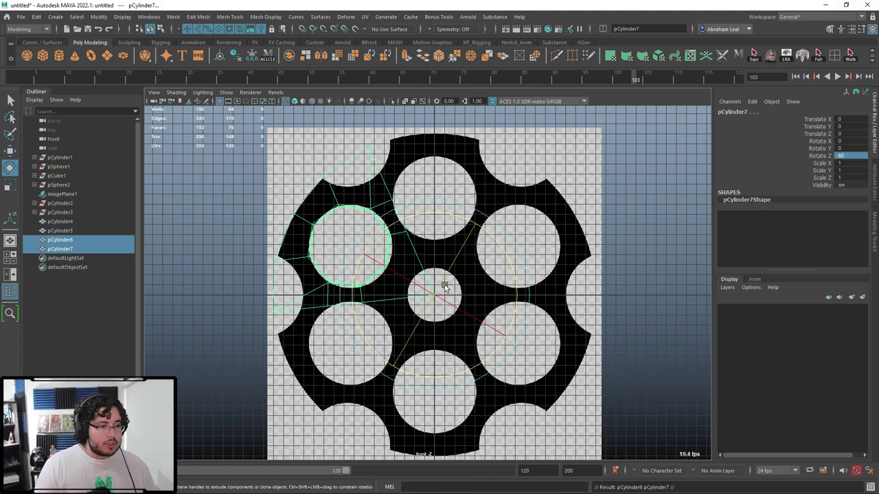
{"action": "scroll", "coordinate": [439, 286], "scroll_direction": "up", "scroll_amount": 2}
{"action": "key", "text": "ctrl+z"}
Step: Select the vertices along one wedge's lower border and scale them flat into a horizontal line
{"action": "scroll", "coordinate": [403, 192], "scroll_direction": "down", "scroll_amount": 1}
{"action": "middle_click_drag", "start_coordinate": [303, 160], "coordinate": [378, 173], "text": "alt"}
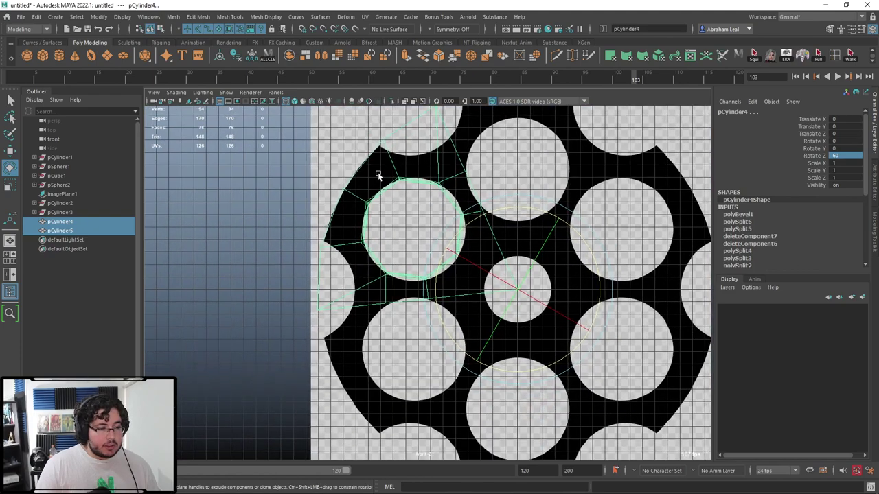
{"action": "middle_click_drag", "start_coordinate": [427, 296], "coordinate": [421, 301], "text": "alt"}
{"action": "key", "text": "q"}
{"action": "right_click_drag", "start_coordinate": [379, 277], "coordinate": [327, 232]}
{"action": "left_click_drag", "start_coordinate": [274, 285], "coordinate": [541, 334]}
{"action": "key", "text": "r"}
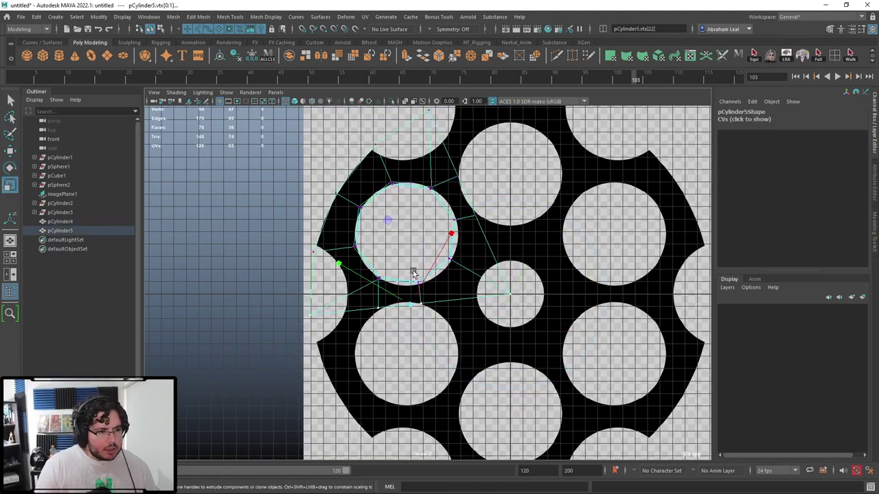
{"action": "key", "text": "e"}
{"action": "key", "text": "r"}
{"action": "left_click_drag", "start_coordinate": [421, 306], "coordinate": [377, 313]}
Step: Delete the overlapping wedge whose lower border is still slanted, keeping the flattened one
{"action": "left_click_drag", "start_coordinate": [412, 224], "coordinate": [442, 380]}
{"action": "left_click", "coordinate": [326, 313]}
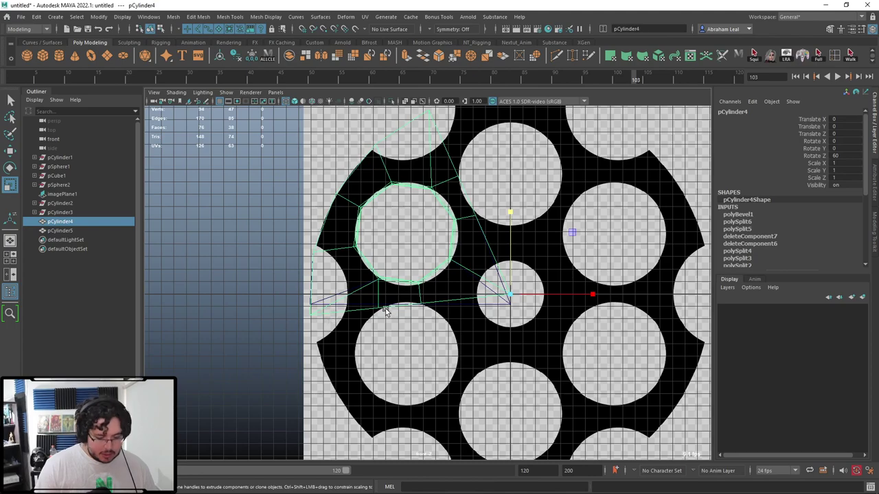
{"action": "left_click", "coordinate": [332, 294]}
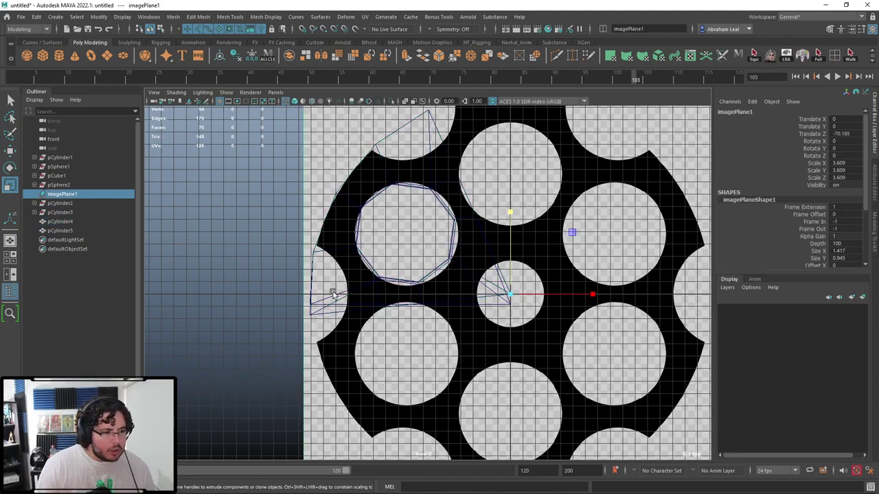
{"action": "left_click_drag", "start_coordinate": [470, 257], "coordinate": [375, 297]}
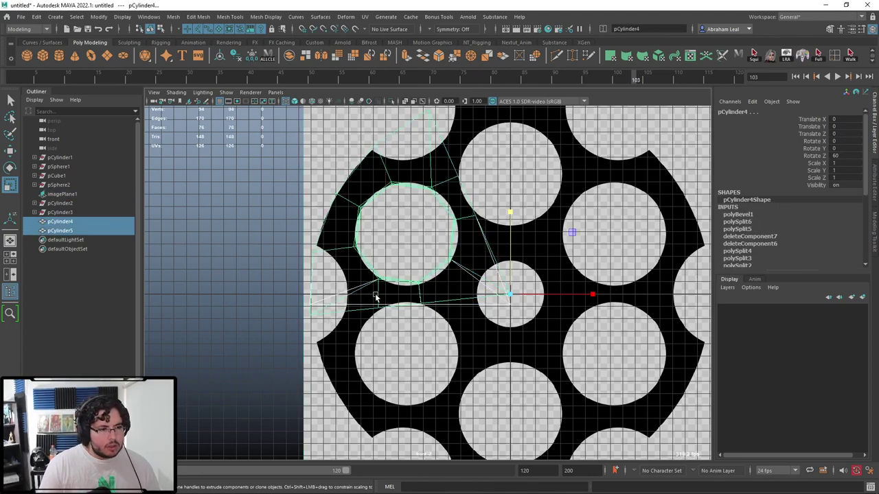
{"action": "left_click", "coordinate": [439, 360]}
{"action": "left_click_drag", "start_coordinate": [529, 301], "coordinate": [506, 311]}
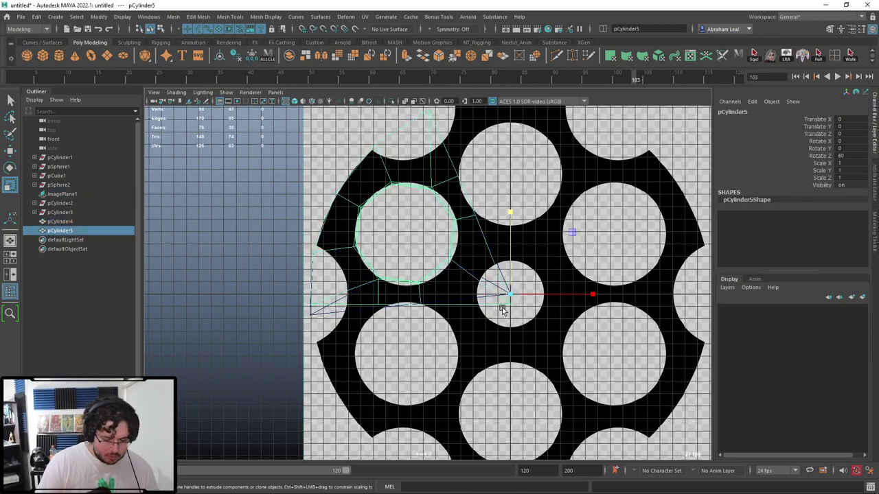
{"action": "left_click", "coordinate": [323, 317]}
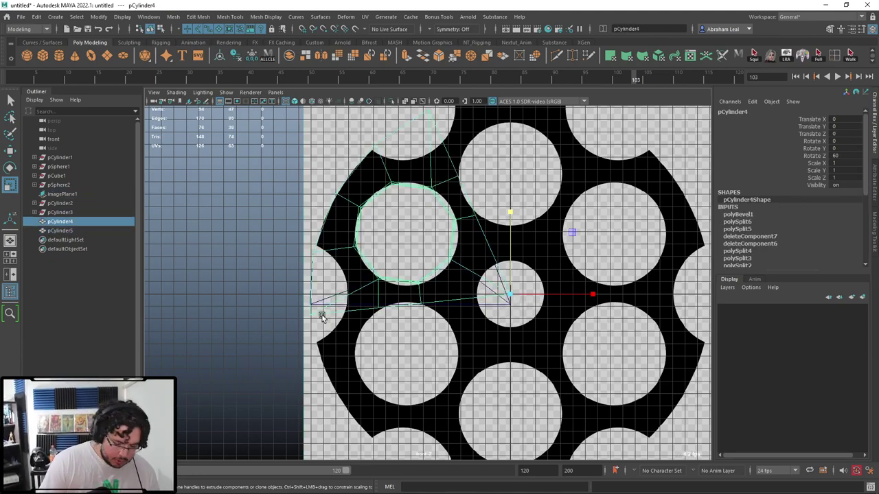
{"action": "key", "text": "Delete"}
Step: Move the remaining wedge's lower border vertices up to the horizontal centre line with grid snapping, then select the whole wedge
{"action": "left_click_drag", "start_coordinate": [365, 286], "coordinate": [331, 317]}
{"action": "right_click_drag", "start_coordinate": [346, 308], "coordinate": [249, 233]}
{"action": "left_click_drag", "start_coordinate": [275, 291], "coordinate": [586, 349]}
{"action": "key", "text": "w"}
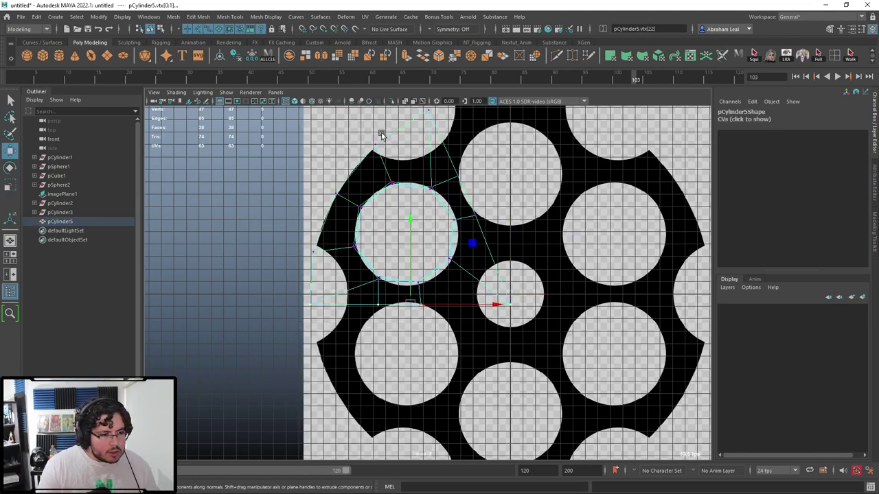
{"action": "key", "text": "x"}
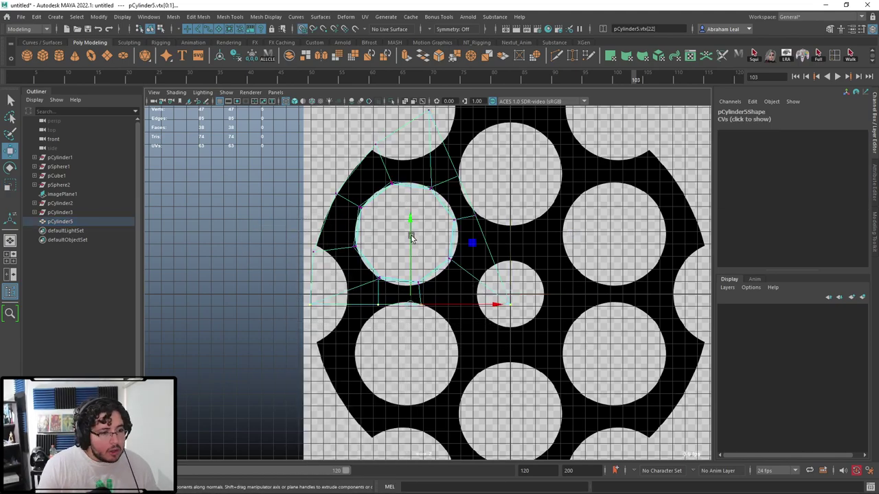
{"action": "left_click_drag", "start_coordinate": [410, 229], "coordinate": [397, 295]}
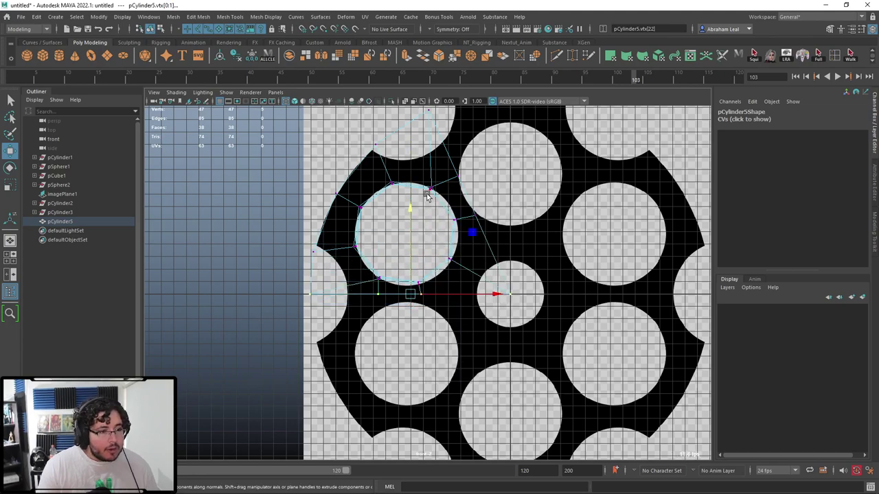
{"action": "right_click_drag", "start_coordinate": [427, 192], "coordinate": [499, 165]}
{"action": "left_click", "coordinate": [428, 202]}
{"action": "left_click", "coordinate": [463, 189]}
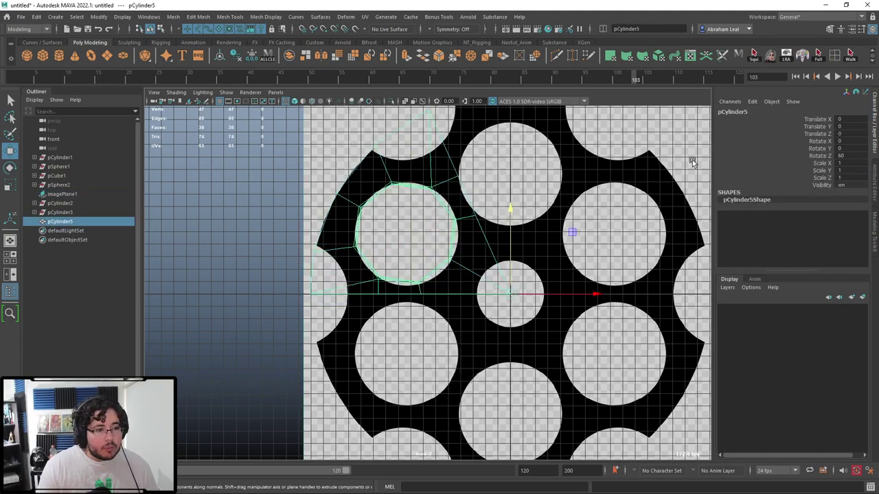
Step: Set the flattened wedge's Rotate Z back to 0 so it stands upright over the upper chamber hole
{"action": "double_click", "coordinate": [842, 156]}
{"action": "type", "text": "0"}
{"action": "key", "text": "Return"}
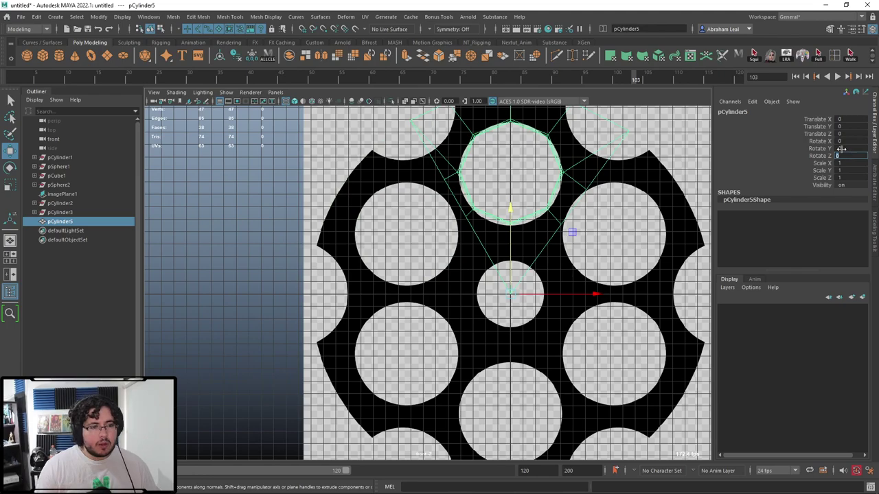
{"action": "middle_click_drag", "start_coordinate": [414, 129], "coordinate": [434, 216], "text": "alt"}
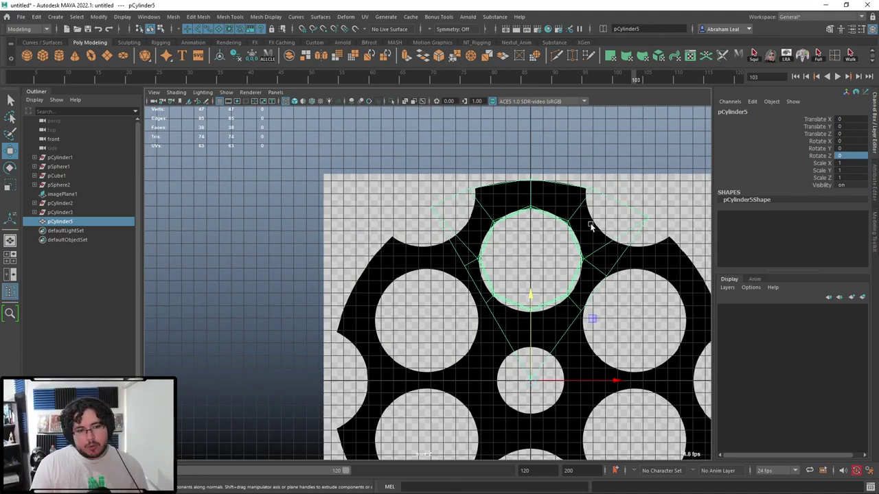
Step: Mirror the wedge across the world X axis in the positive direction, cutting the geometry and merging border vertices at threshold 0.001
{"action": "right_click_drag", "start_coordinate": [527, 193], "coordinate": [571, 295], "text": "shift"}
{"action": "left_click", "coordinate": [140, 141]}
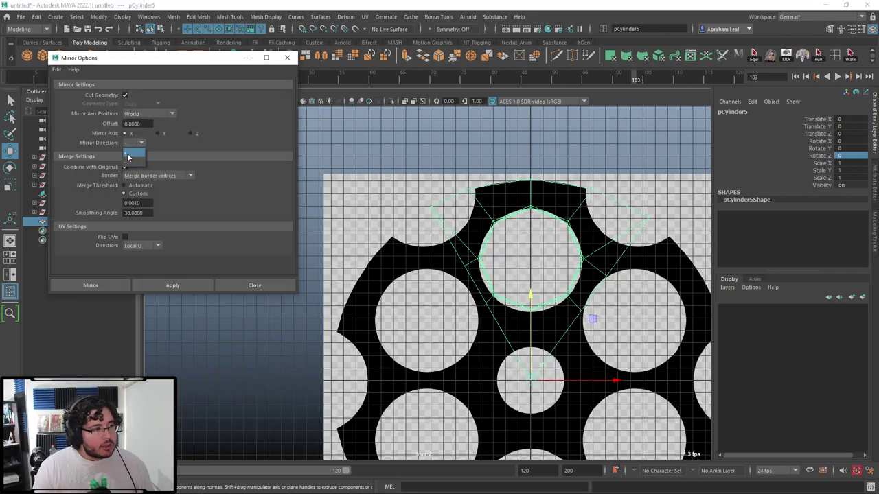
{"action": "left_click", "coordinate": [130, 153]}
{"action": "left_click", "coordinate": [162, 285]}
{"action": "middle_click_drag", "start_coordinate": [591, 202], "coordinate": [579, 196], "text": "alt"}
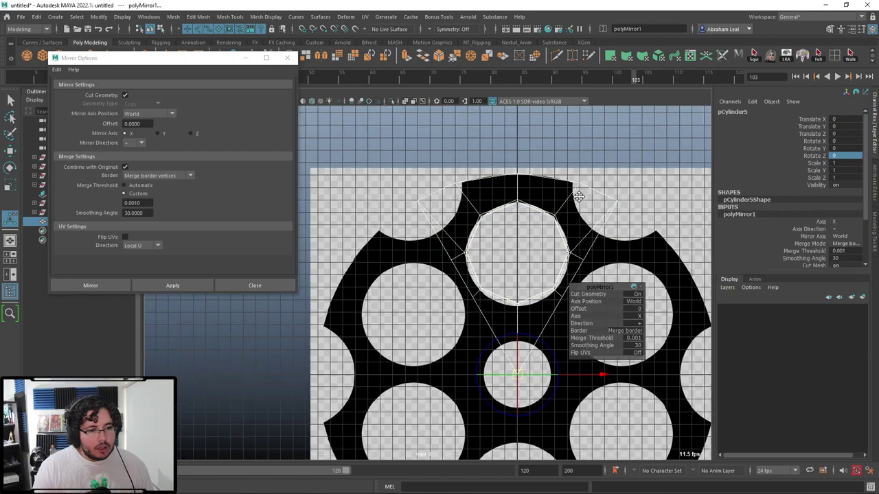
Step: Inspect the mirrored wedge shaded in perspective, comparing its smooth preview with the unsmoothed mesh from several angles
{"action": "left_click", "coordinate": [608, 204]}
{"action": "left_click", "coordinate": [602, 231]}
{"action": "key", "text": "space"}
{"action": "left_click_drag", "start_coordinate": [600, 230], "coordinate": [608, 206]}
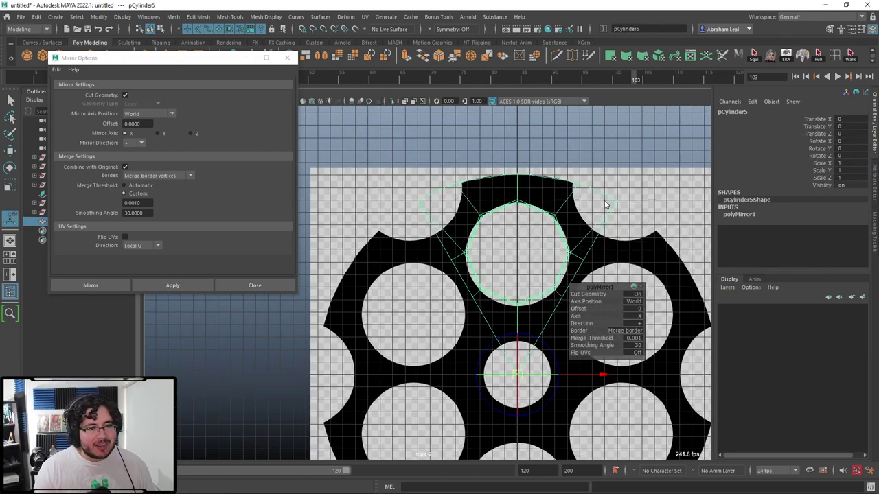
{"action": "key", "text": "5"}
{"action": "left_click_drag", "start_coordinate": [534, 249], "coordinate": [580, 266], "text": "alt"}
{"action": "left_click", "coordinate": [559, 219]}
{"action": "left_click", "coordinate": [522, 236]}
{"action": "mouse_move", "coordinate": [594, 297]}
{"action": "left_mouse_down", "text": "alt"}
{"action": "mouse_move", "coordinate": [554, 284]}
{"action": "mouse_move", "coordinate": [571, 268]}
{"action": "left_mouse_up", "text": "alt"}
{"action": "key", "text": "3"}
{"action": "key", "text": "1"}
{"action": "mouse_move", "coordinate": [510, 346]}
{"action": "left_mouse_down", "text": "alt"}
{"action": "mouse_move", "coordinate": [454, 344]}
{"action": "mouse_move", "coordinate": [506, 341]}
{"action": "mouse_move", "coordinate": [553, 281]}
{"action": "mouse_move", "coordinate": [550, 306]}
{"action": "left_mouse_up", "text": "alt"}
{"action": "key", "text": "3"}
{"action": "key", "text": "1"}
{"action": "key", "text": "space"}
Step: Duplicate the mirrored wedge in the front view and set the copy's Rotate Z to 60
{"action": "right_click_drag", "start_coordinate": [548, 302], "coordinate": [492, 288], "text": "alt"}
{"action": "middle_click_drag", "start_coordinate": [525, 249], "coordinate": [485, 203], "text": "alt"}
{"action": "key", "text": "ctrl+d"}
{"action": "key", "text": "e"}
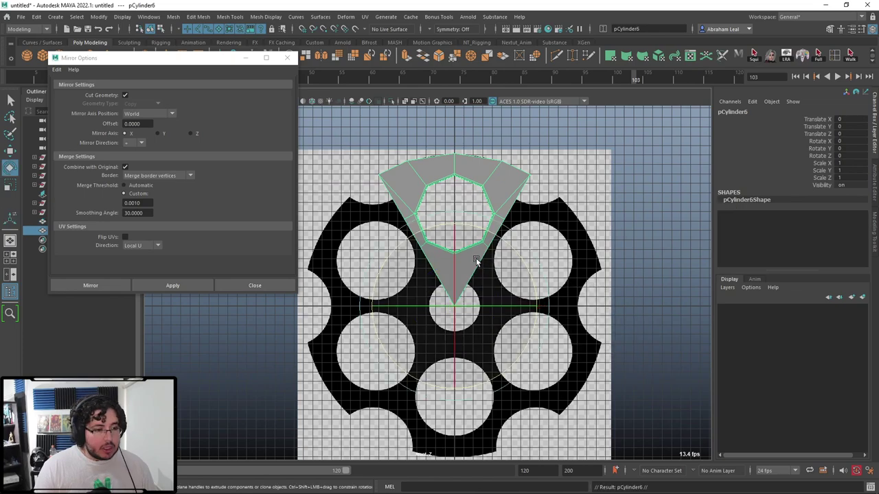
{"action": "left_click_drag", "start_coordinate": [495, 237], "coordinate": [424, 251]}
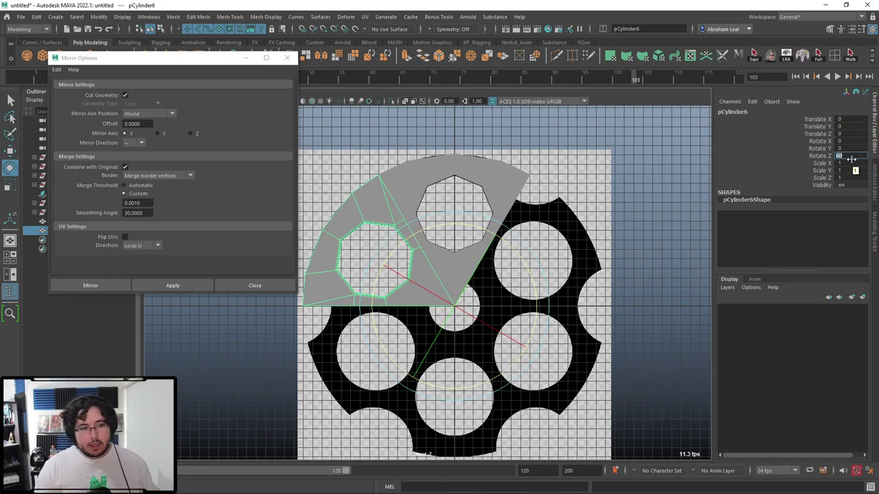
{"action": "left_click", "coordinate": [598, 197]}
{"action": "left_click", "coordinate": [366, 208]}
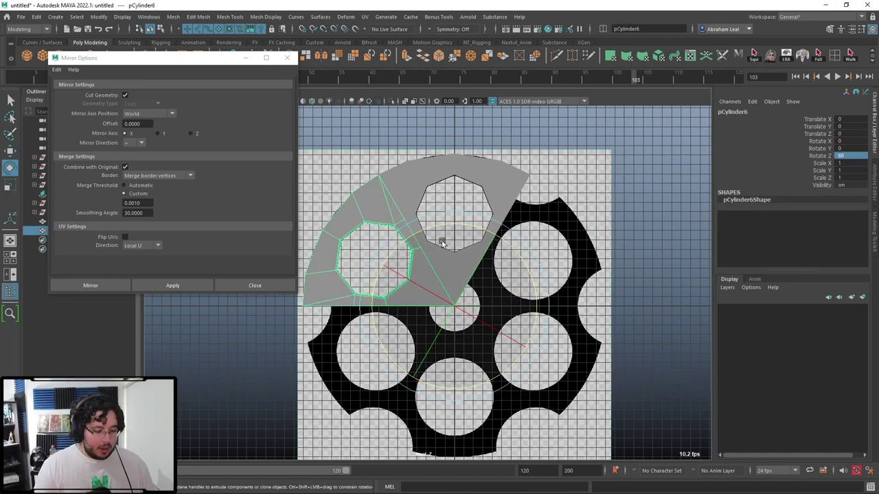
Step: Duplicate the 60-degree wedge and set the new copy's Rotate Z to 120
{"action": "key", "text": "ctrl+d"}
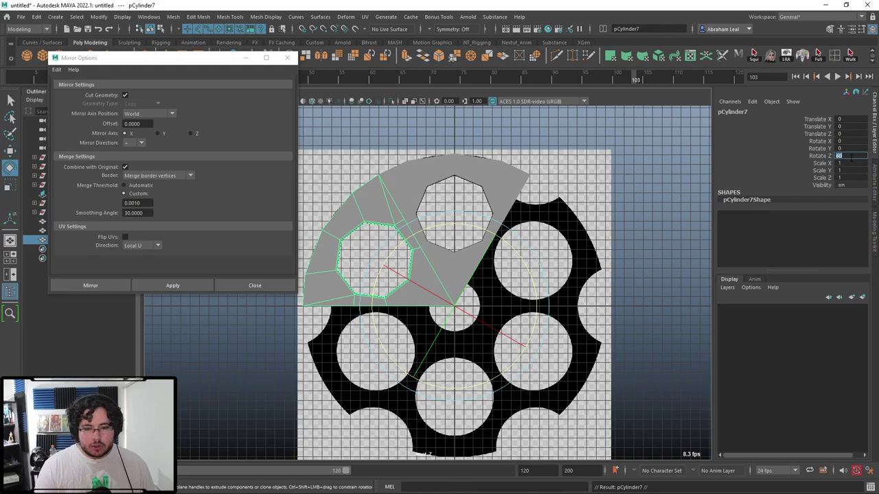
{"action": "key", "text": "Return"}
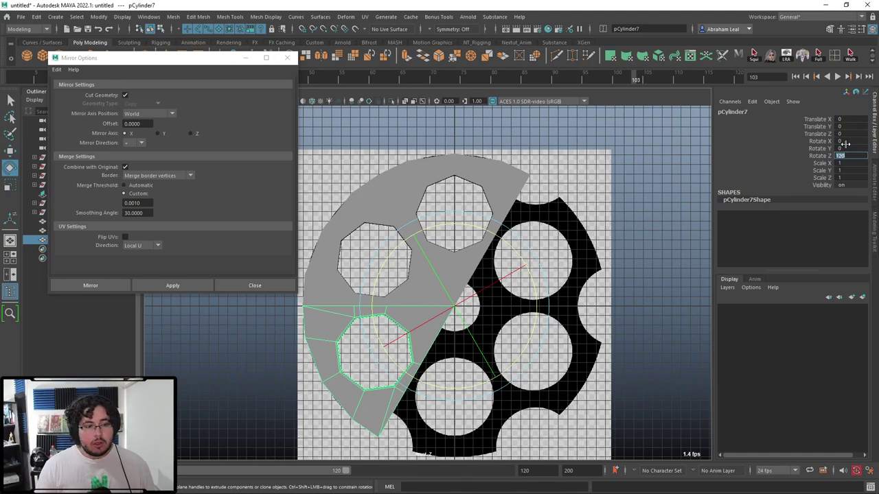
{"action": "scroll", "coordinate": [626, 281], "scroll_direction": "down", "scroll_amount": 2}
{"action": "middle_click_drag", "start_coordinate": [614, 308], "coordinate": [645, 285], "text": "alt"}
{"action": "left_click", "coordinate": [670, 318]}
{"action": "scroll", "coordinate": [590, 337], "scroll_direction": "up", "scroll_amount": 2}
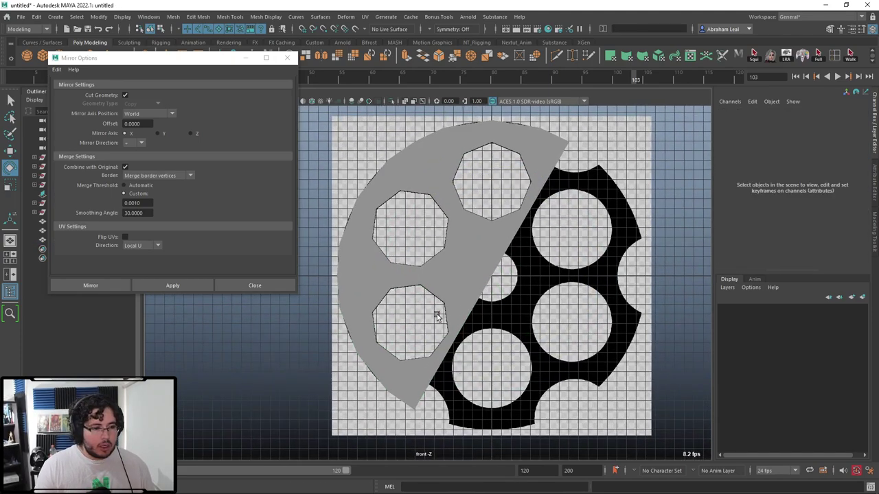
Step: Select the newest wedge copy and set its Rotate Z to 180 so it covers the bottom hole
{"action": "left_click", "coordinate": [437, 314]}
{"action": "key", "text": "q"}
{"action": "left_click", "coordinate": [456, 307]}
{"action": "key", "text": "e"}
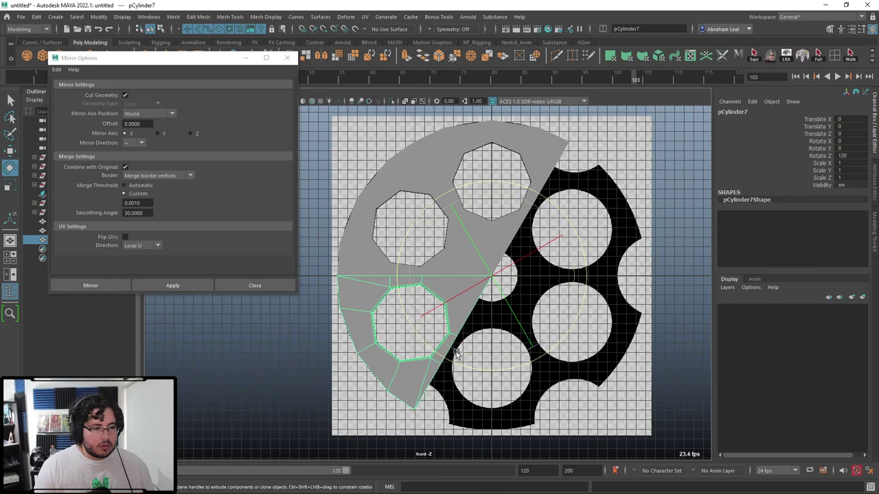
{"action": "left_click_drag", "start_coordinate": [457, 350], "coordinate": [520, 374]}
{"action": "key", "text": "ctrl+z"}
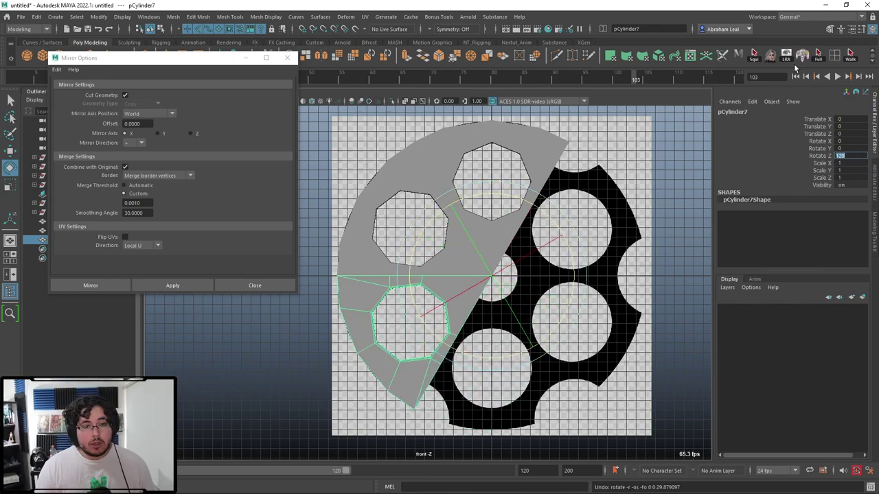
{"action": "type", "text": "80"}
{"action": "key", "text": "Return"}
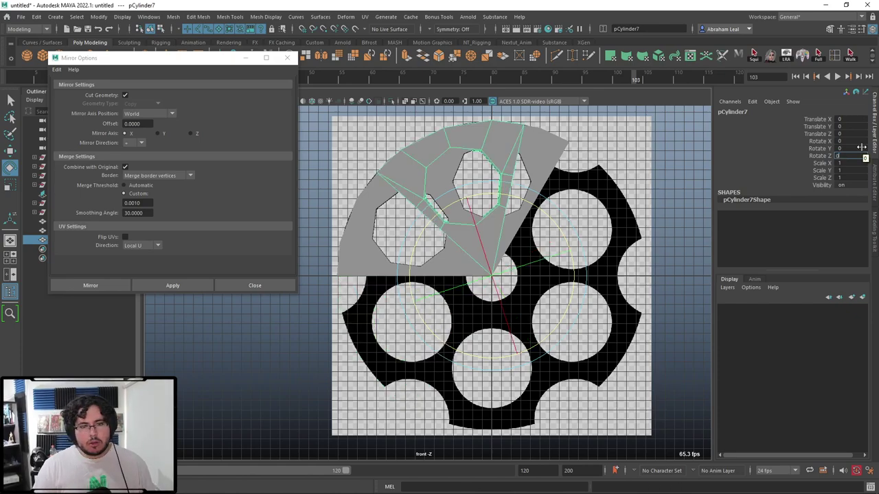
{"action": "type", "text": "1"}
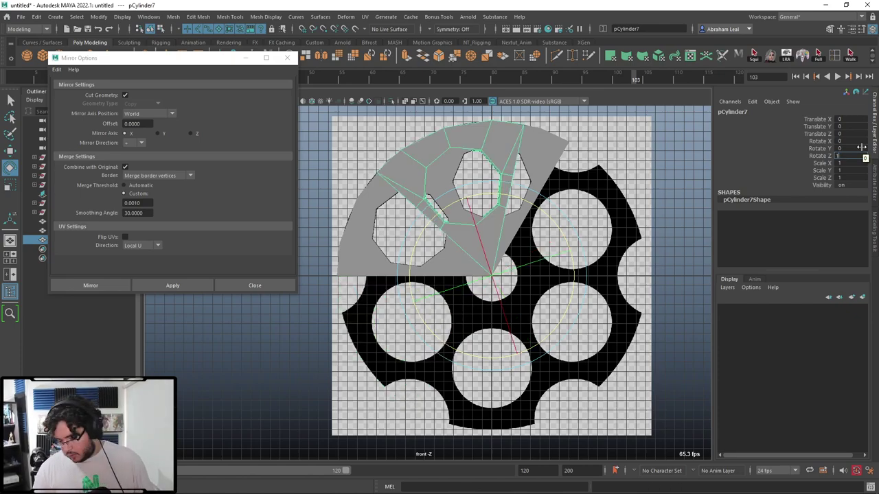
{"action": "type", "text": "80"}
{"action": "key", "text": "Return"}
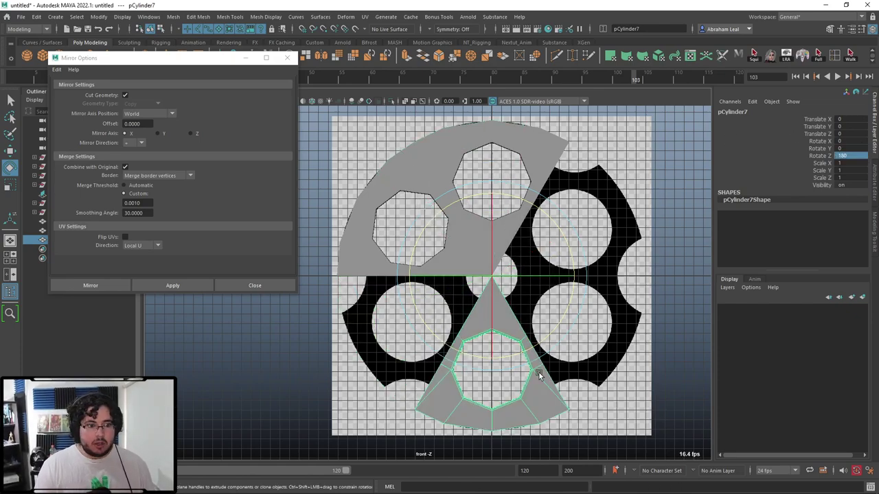
Step: Duplicate the bottom wedge and set the copy's Rotate Z to 120 to fill the lower-left gap
{"action": "key", "text": "ctrl+d"}
{"action": "left_click_drag", "start_coordinate": [540, 343], "coordinate": [493, 358]}
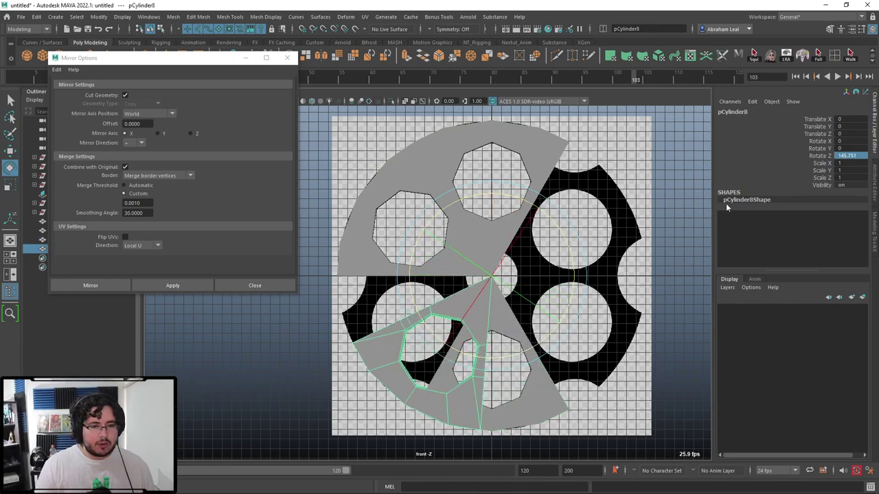
{"action": "left_click", "coordinate": [849, 156]}
{"action": "type", "text": "60"}
{"action": "key", "text": "Return"}
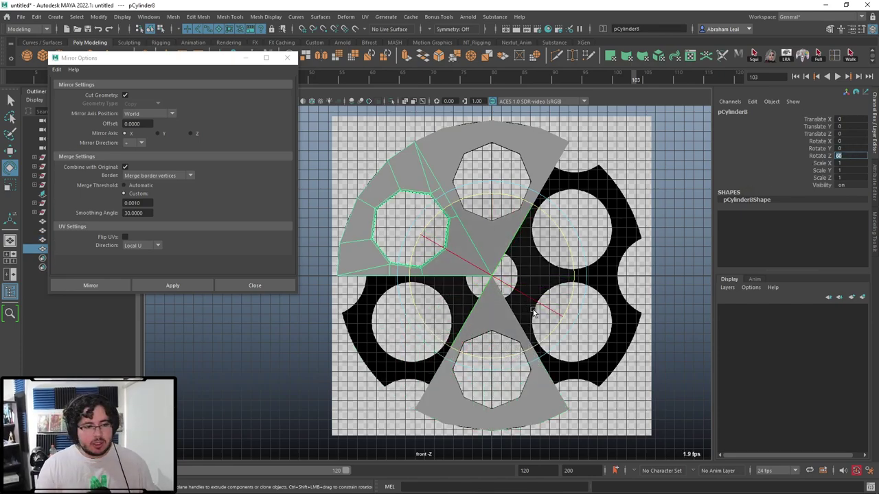
{"action": "type", "text": "120"}
{"action": "key", "text": "Return"}
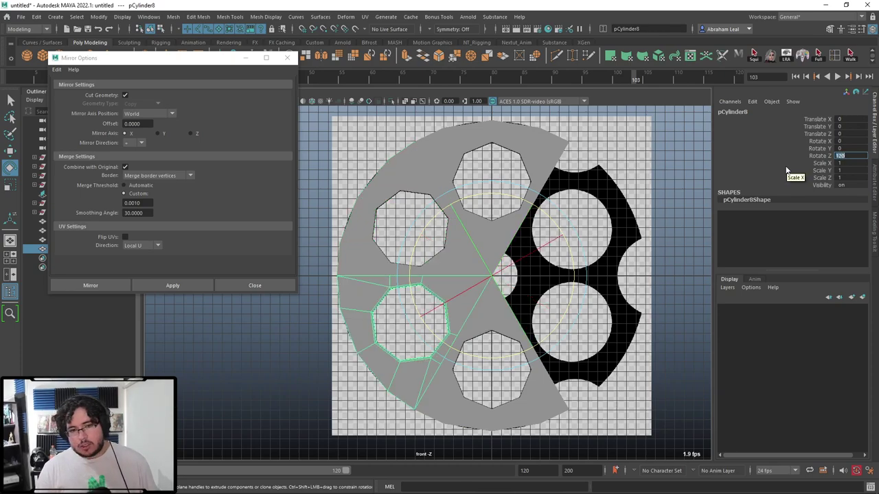
Step: Duplicate the bottom wedge again and set this copy's Rotate Z to 240 over the lower-right hole
{"action": "left_click", "coordinate": [576, 403]}
{"action": "left_click", "coordinate": [558, 405]}
{"action": "key", "text": "ctrl+d"}
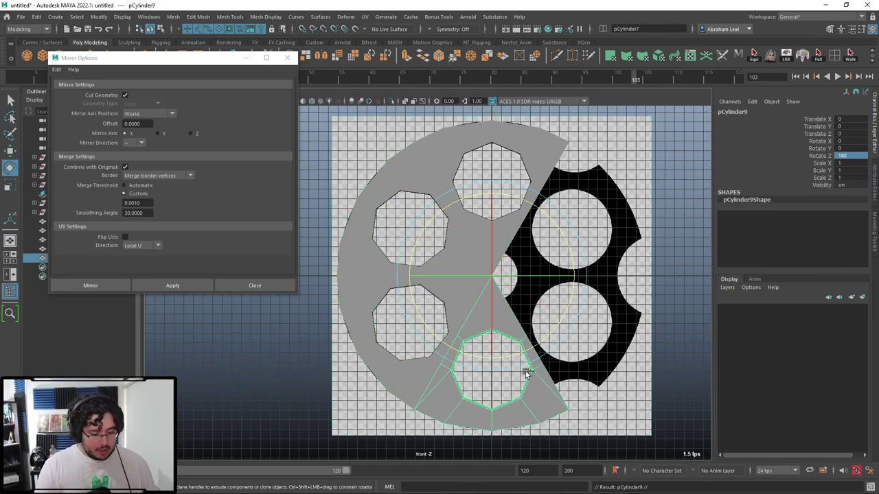
{"action": "left_click_drag", "start_coordinate": [526, 351], "coordinate": [569, 309]}
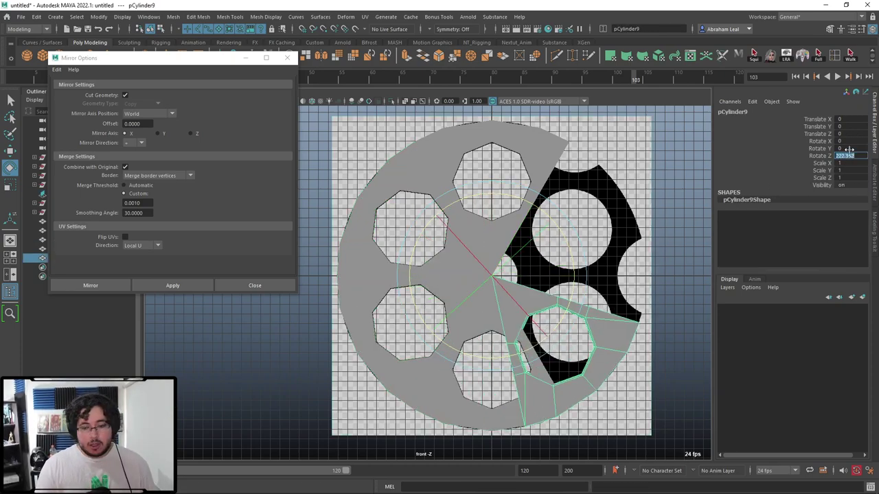
{"action": "type", "text": "240"}
{"action": "key", "text": "Return"}
{"action": "left_click", "coordinate": [651, 341]}
Step: Duplicate the lower-right wedge and set the copy's Rotate Z to 300 to close the full ring
{"action": "left_click", "coordinate": [585, 300]}
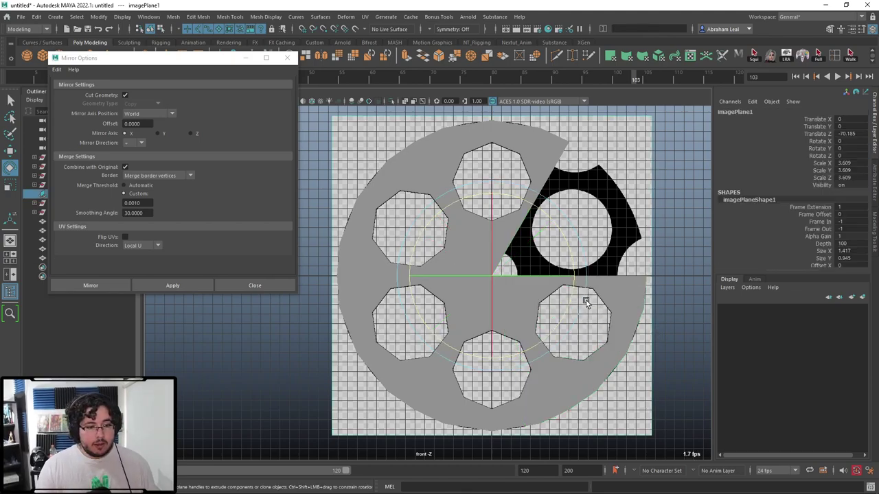
{"action": "left_click", "coordinate": [601, 297]}
{"action": "key", "text": "ctrl+d"}
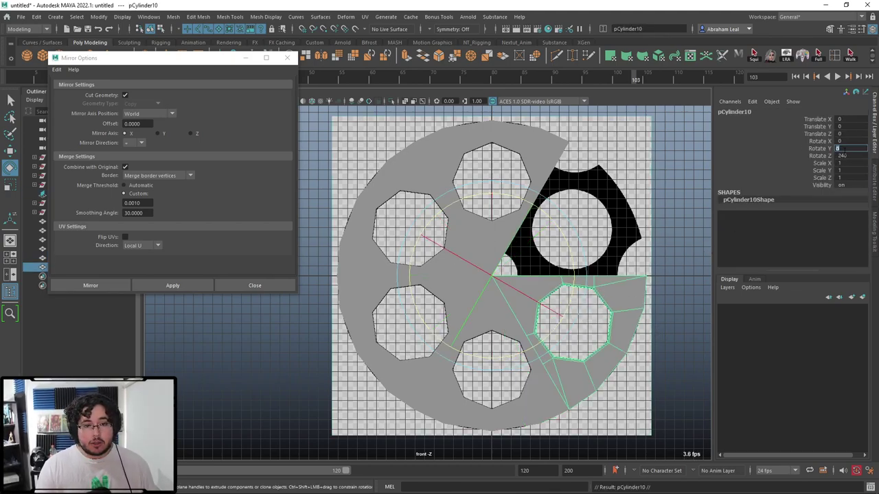
{"action": "left_click", "coordinate": [848, 156]}
{"action": "type", "text": "30.0"}
{"action": "key", "text": "Return"}
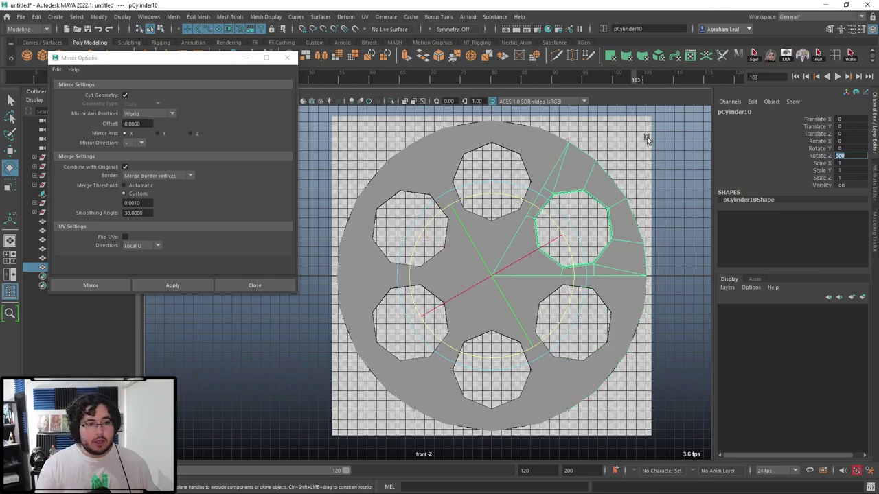
{"action": "left_click", "coordinate": [647, 137]}
Step: Select all six wedges, close the mirror options and combine the wedges into one mesh
{"action": "scroll", "coordinate": [650, 152], "scroll_direction": "down", "scroll_amount": 3}
{"action": "left_click_drag", "start_coordinate": [651, 154], "coordinate": [296, 388]}
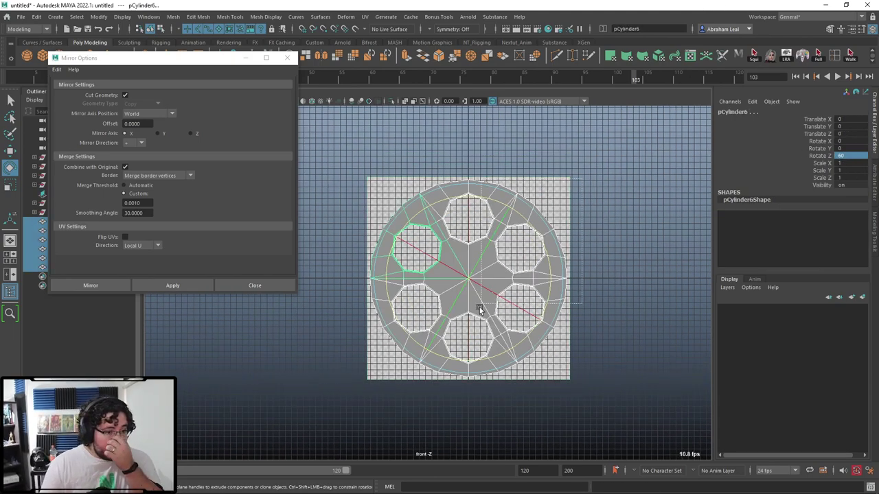
{"action": "left_click", "coordinate": [244, 59]}
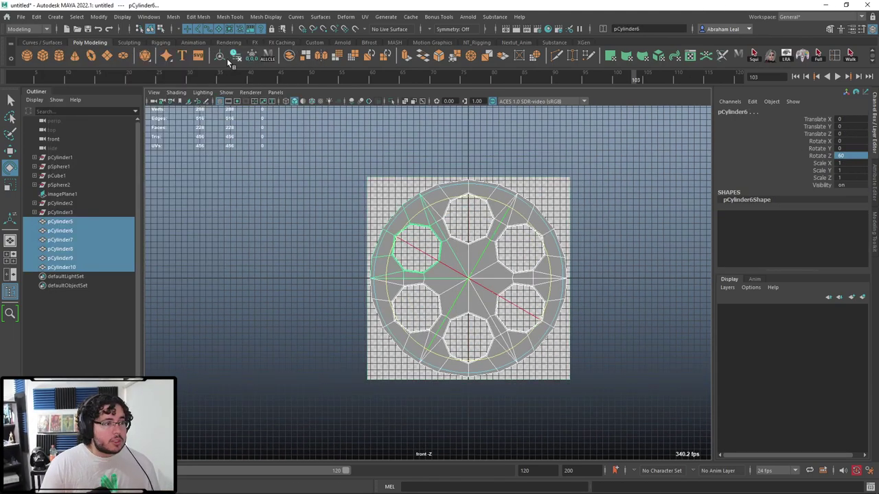
{"action": "left_click", "coordinate": [291, 57]}
Step: Select every vertex of the combined chamber mesh and merge them with a distance threshold of 0.01
{"action": "right_click_drag", "start_coordinate": [459, 193], "coordinate": [415, 195]}
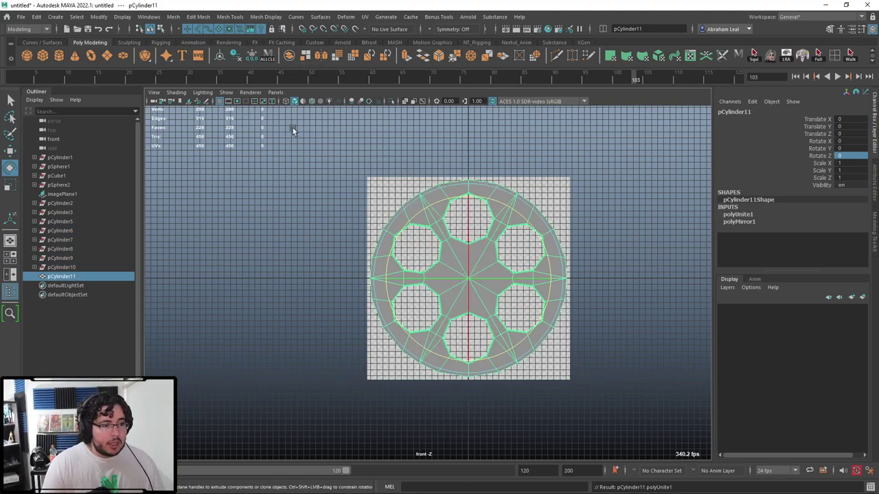
{"action": "left_click_drag", "start_coordinate": [291, 141], "coordinate": [611, 432]}
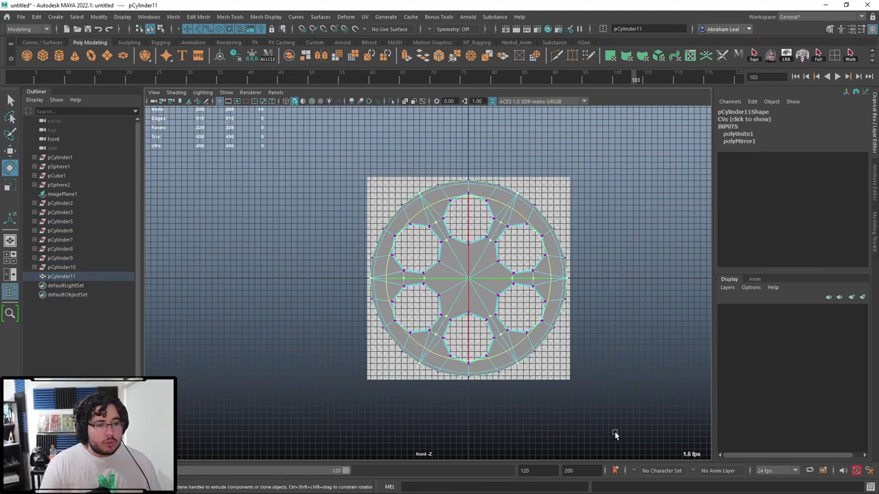
{"action": "left_click", "coordinate": [192, 17]}
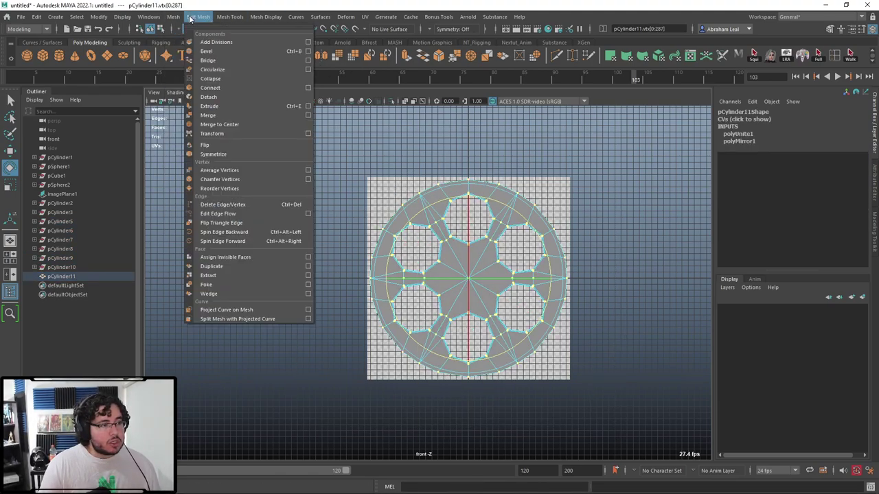
{"action": "left_click", "coordinate": [219, 115]}
Step: Examine the merged chamber in perspective with smooth preview and as the unsmoothed mesh
{"action": "left_click", "coordinate": [553, 226]}
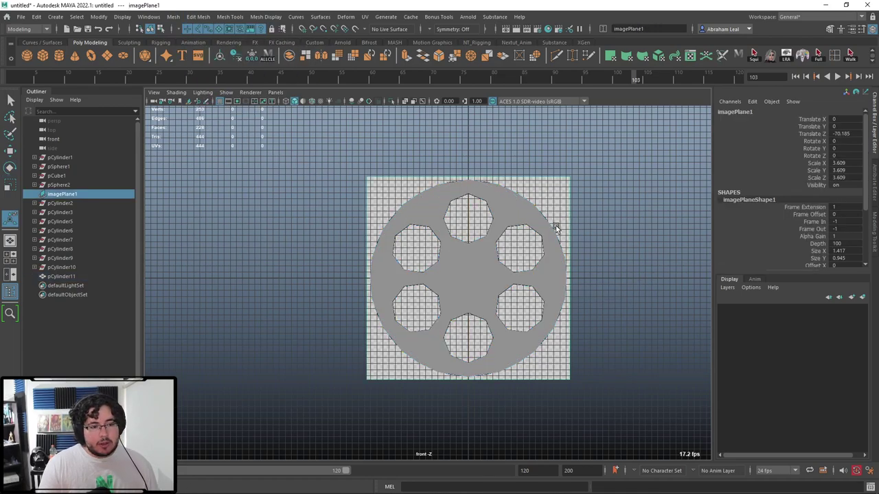
{"action": "left_click", "coordinate": [542, 225]}
{"action": "key", "text": "3"}
{"action": "key", "text": "space"}
{"action": "left_click_drag", "start_coordinate": [535, 222], "coordinate": [532, 187]}
{"action": "left_click", "coordinate": [610, 232]}
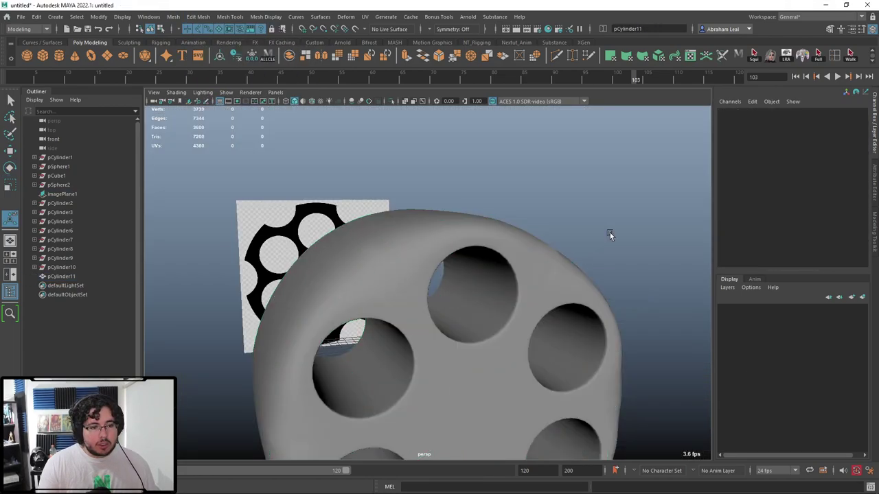
{"action": "right_click_drag", "start_coordinate": [610, 233], "coordinate": [522, 243], "text": "alt"}
{"action": "left_click_drag", "start_coordinate": [522, 243], "coordinate": [461, 268], "text": "alt"}
{"action": "left_click", "coordinate": [466, 280]}
{"action": "key", "text": "1"}
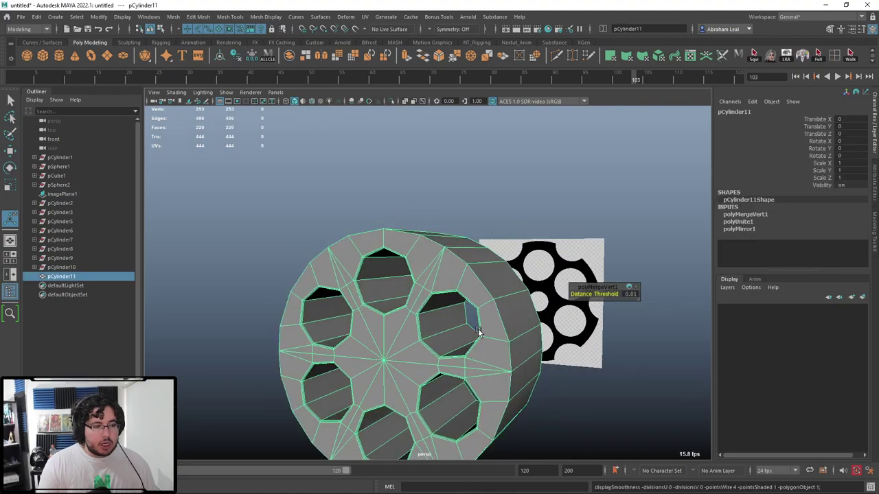
{"action": "left_click_drag", "start_coordinate": [478, 328], "coordinate": [413, 247], "text": "alt"}
Step: Select the outer rim edges above the top hole on the chamber's front face
{"action": "right_click_drag", "start_coordinate": [414, 234], "coordinate": [411, 211]}
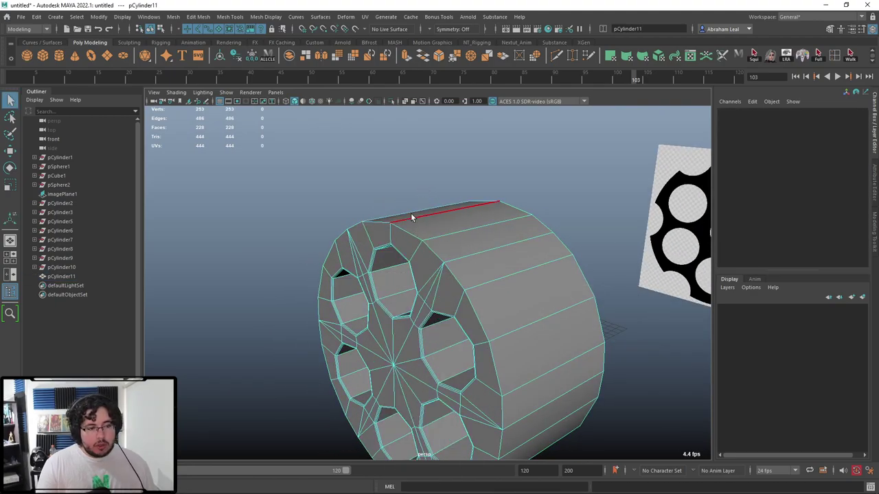
{"action": "left_click", "coordinate": [392, 227]}
{"action": "double_click", "coordinate": [397, 228]}
{"action": "left_click_drag", "start_coordinate": [420, 245], "coordinate": [472, 244], "text": "alt"}
{"action": "left_click_drag", "start_coordinate": [390, 261], "coordinate": [480, 289], "text": "alt"}
Step: Compare the chamber's wireframe with the reference image's outer notches in the front view
{"action": "scroll", "coordinate": [435, 233], "scroll_direction": "up", "scroll_amount": 4}
{"action": "scroll", "coordinate": [423, 230], "scroll_direction": "down", "scroll_amount": 4}
{"action": "scroll", "coordinate": [435, 273], "scroll_direction": "down", "scroll_amount": 3}
{"action": "key", "text": "space"}
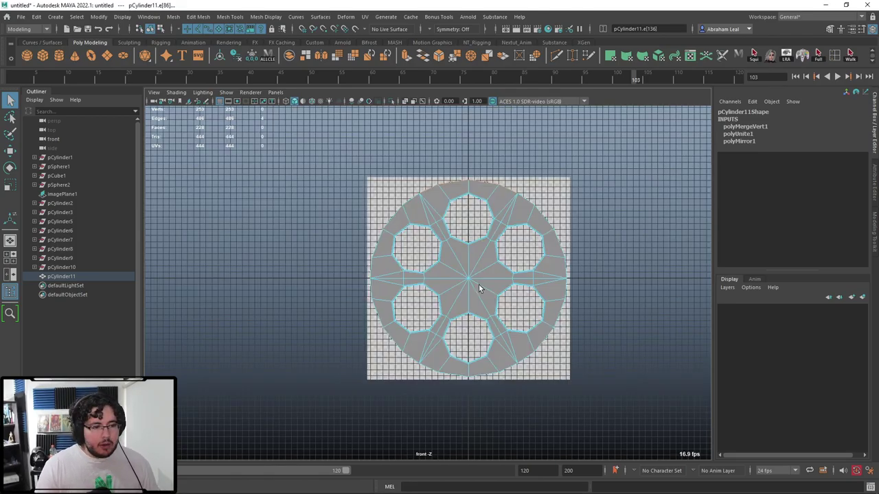
{"action": "scroll", "coordinate": [474, 278], "scroll_direction": "up", "scroll_amount": 2}
{"action": "key", "text": "4"}
{"action": "middle_click_drag", "start_coordinate": [448, 243], "coordinate": [438, 301], "text": "alt"}
{"action": "scroll", "coordinate": [437, 300], "scroll_direction": "up", "scroll_amount": 1}
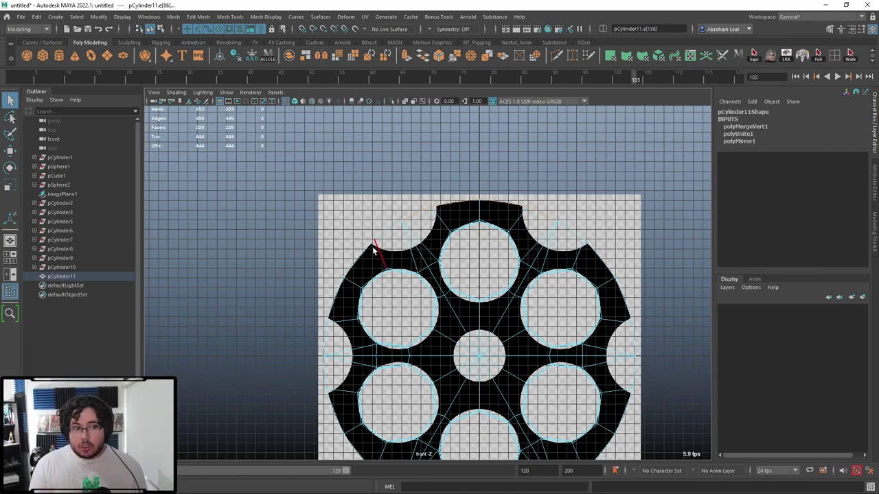
{"action": "right_click", "coordinate": [420, 223]}
{"action": "left_click", "coordinate": [435, 192]}
{"action": "double_click", "coordinate": [434, 207]}
{"action": "right_click", "coordinate": [392, 248]}
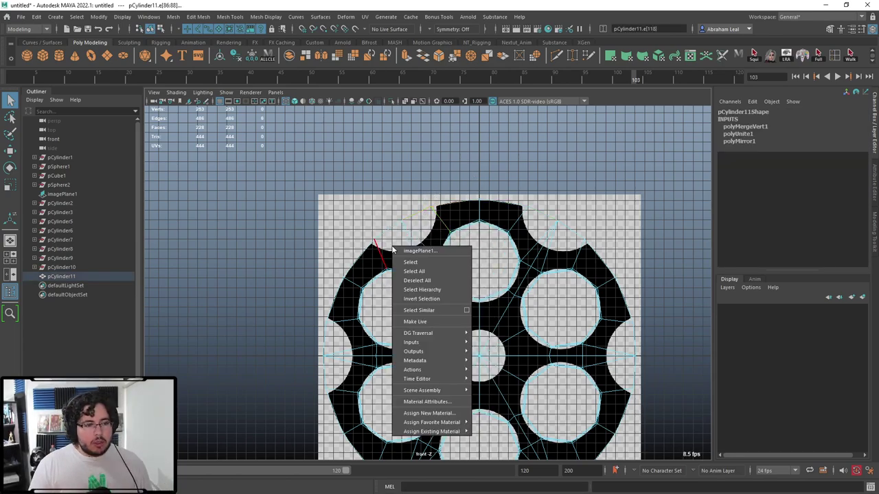
{"action": "left_click", "coordinate": [476, 178]}
{"action": "right_click", "coordinate": [410, 228]}
{"action": "left_click", "coordinate": [410, 228]}
Step: Mirror the chamber mesh across the world Z axis in the negative direction, combined with the original and border vertices merged at 0.001
{"action": "key", "text": "space"}
{"action": "left_click_drag", "start_coordinate": [410, 228], "coordinate": [415, 195]}
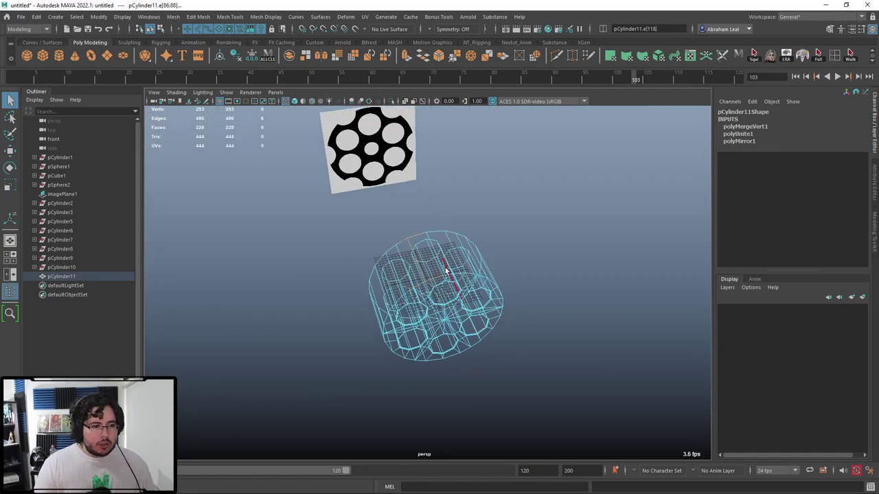
{"action": "right_click_drag", "start_coordinate": [446, 271], "coordinate": [515, 226]}
{"action": "left_click", "coordinate": [535, 215]}
{"action": "left_click", "coordinate": [474, 298]}
{"action": "key", "text": "5"}
{"action": "mouse_move", "coordinate": [474, 298]}
{"action": "left_mouse_down", "text": "alt"}
{"action": "mouse_move", "coordinate": [568, 297]}
{"action": "mouse_move", "coordinate": [652, 283]}
{"action": "left_mouse_up", "text": "alt"}
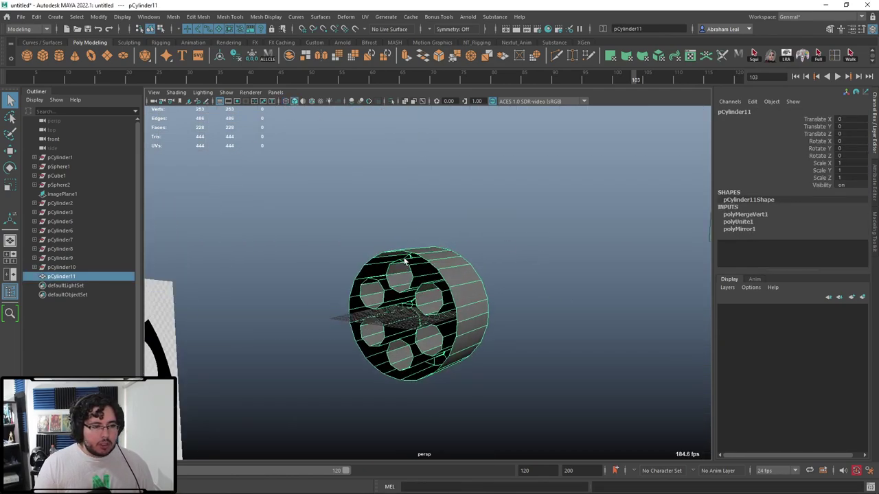
{"action": "right_click_drag", "start_coordinate": [404, 258], "coordinate": [449, 335], "text": "shift"}
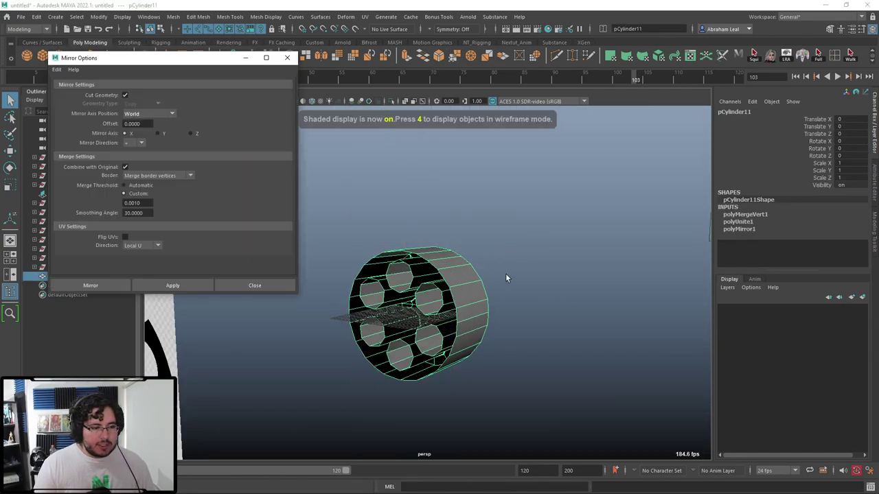
{"action": "left_click", "coordinate": [191, 133]}
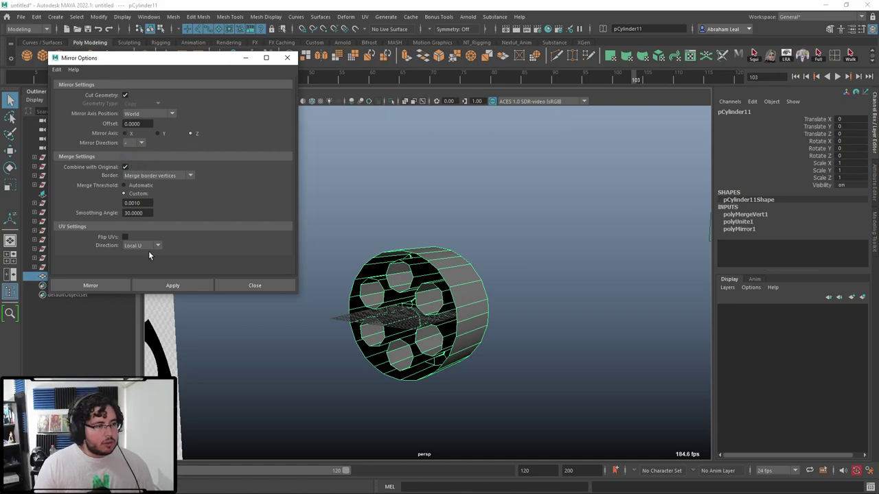
{"action": "left_click", "coordinate": [169, 287]}
Step: Examine the mirrored full-length chamber from several angles in the shaded perspective view
{"action": "left_click", "coordinate": [424, 170]}
{"action": "left_click_drag", "start_coordinate": [474, 247], "coordinate": [387, 276], "text": "alt"}
{"action": "left_click", "coordinate": [425, 259]}
{"action": "left_click", "coordinate": [443, 231]}
{"action": "left_click_drag", "start_coordinate": [443, 231], "coordinate": [371, 275], "text": "alt"}
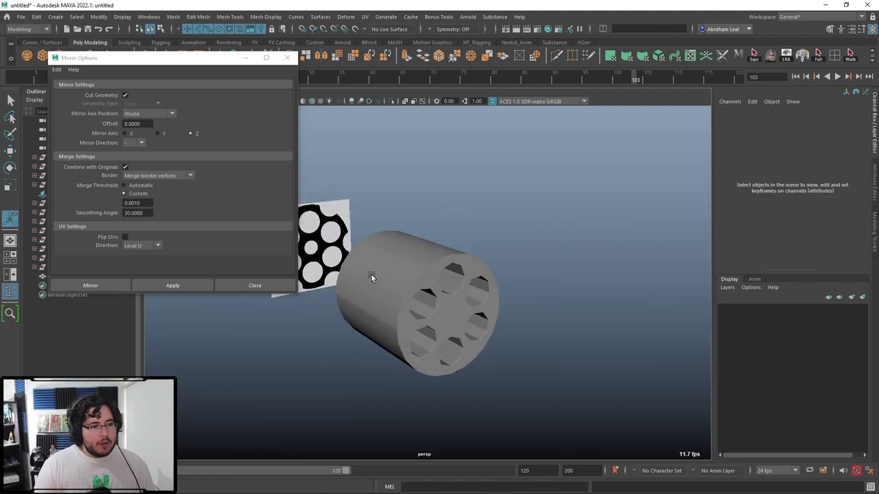
{"action": "left_click", "coordinate": [467, 264]}
{"action": "left_click_drag", "start_coordinate": [467, 264], "coordinate": [436, 273], "text": "alt"}
{"action": "right_click_drag", "start_coordinate": [436, 274], "coordinate": [506, 250], "text": "alt"}
Step: Show the front view in wireframe and set the reference image plane's Z rotation to 30
{"action": "key", "text": "space"}
{"action": "left_click_drag", "start_coordinate": [506, 249], "coordinate": [505, 265]}
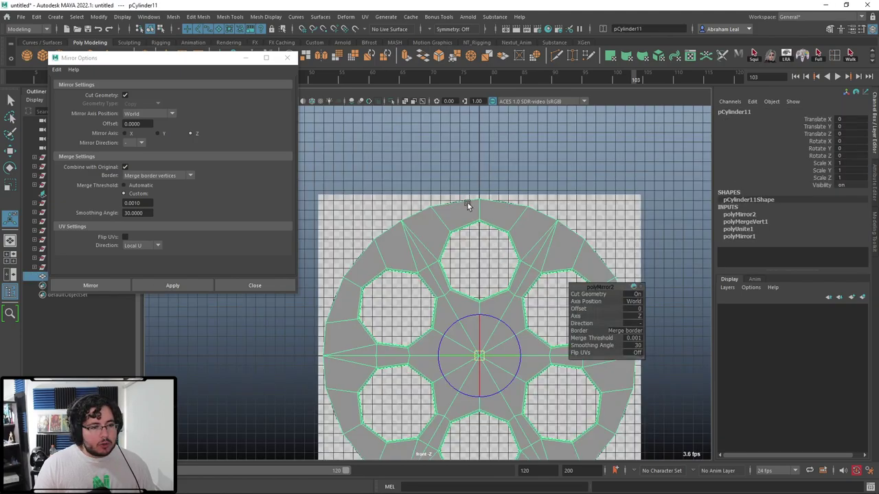
{"action": "left_click", "coordinate": [464, 199]}
{"action": "key", "text": "4"}
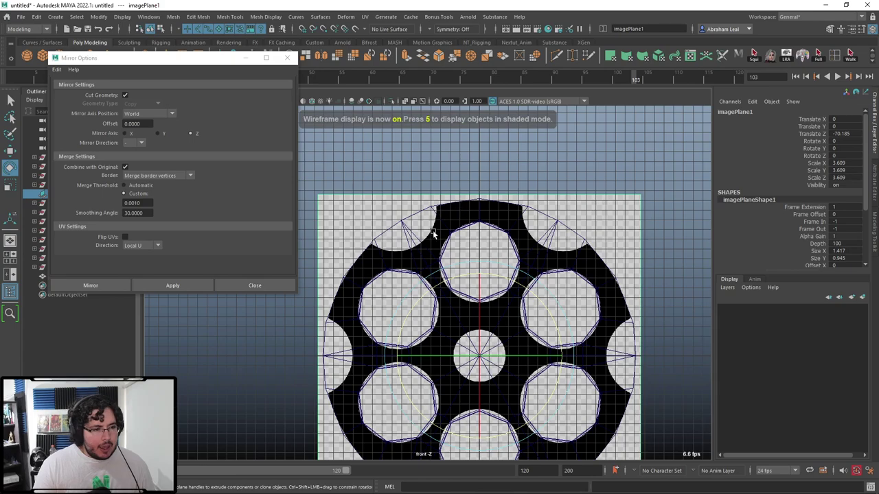
{"action": "left_click_drag", "start_coordinate": [454, 279], "coordinate": [498, 278]}
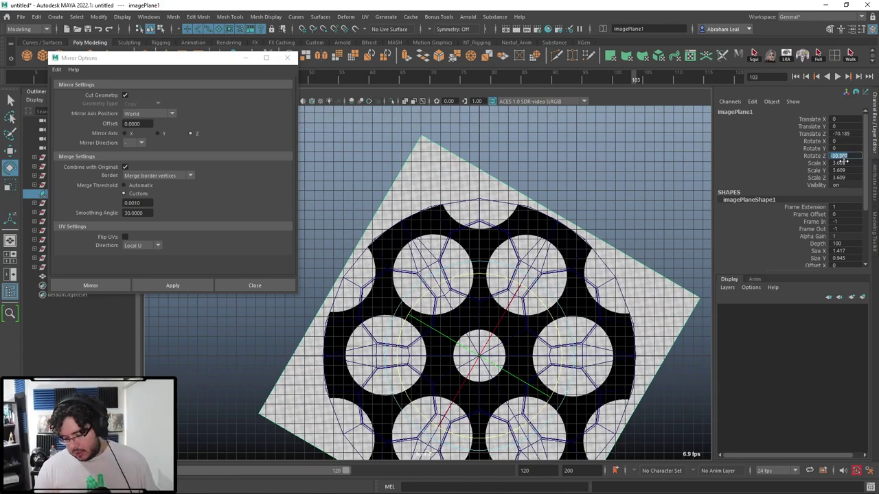
{"action": "type", "text": "30"}
{"action": "key", "text": "Return"}
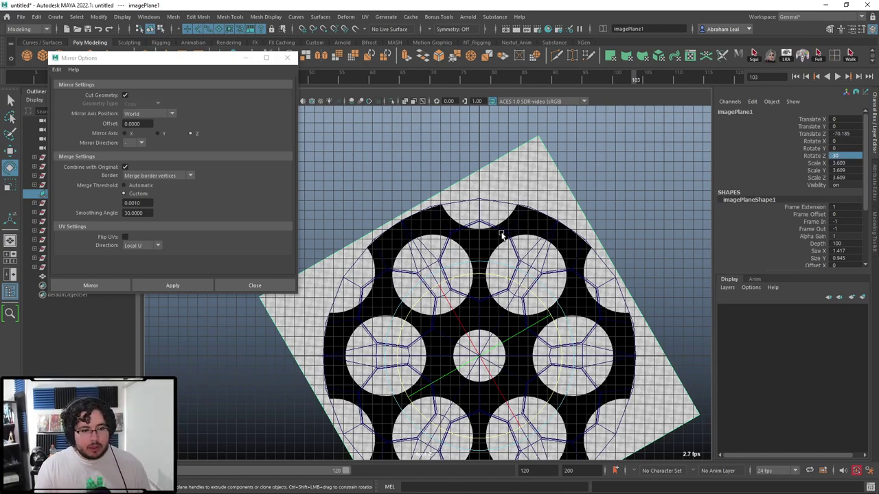
Step: Set the chamber mesh's Z rotation to 30 so its holes line up with the rotated reference image
{"action": "left_click", "coordinate": [501, 235]}
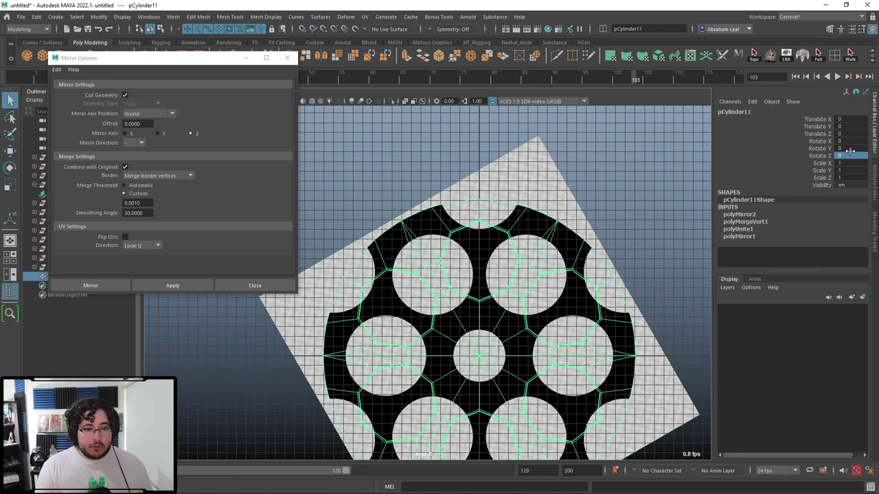
{"action": "left_click", "coordinate": [287, 58]}
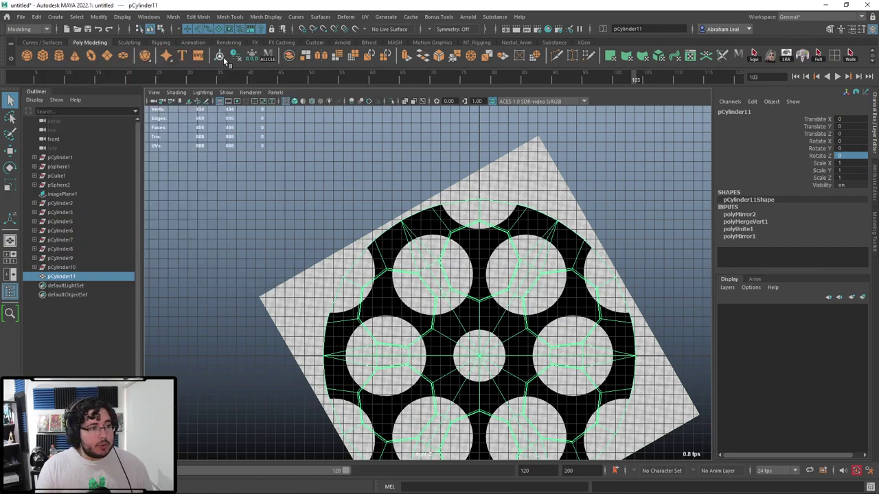
{"action": "double_click", "coordinate": [844, 149]}
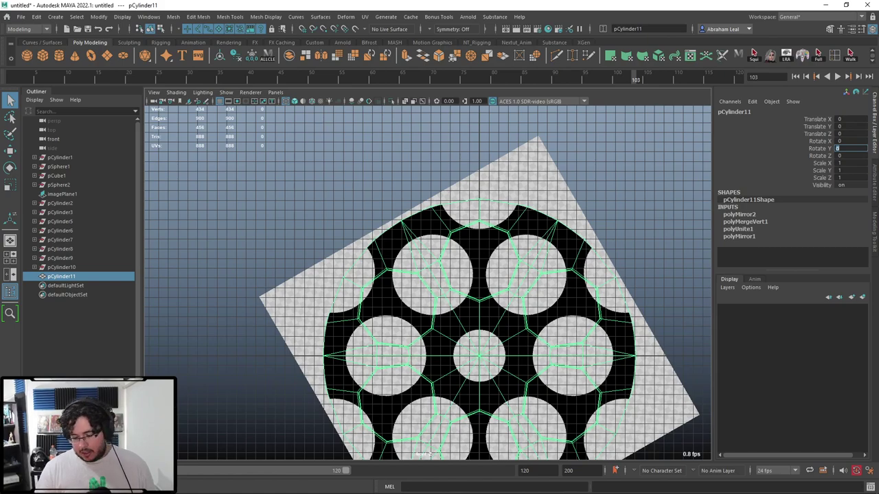
{"action": "left_click", "coordinate": [851, 155]}
{"action": "type", "text": "3"}
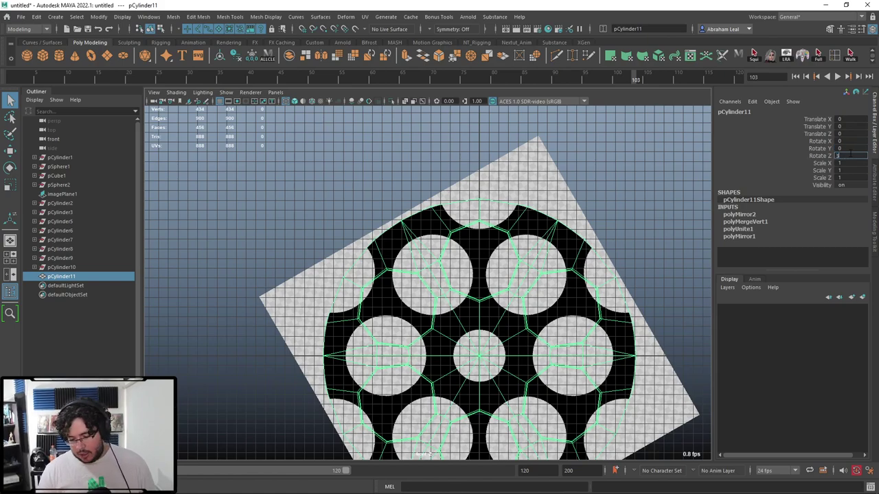
{"action": "type", "text": "0"}
{"action": "key", "text": "Return"}
{"action": "left_click", "coordinate": [488, 214]}
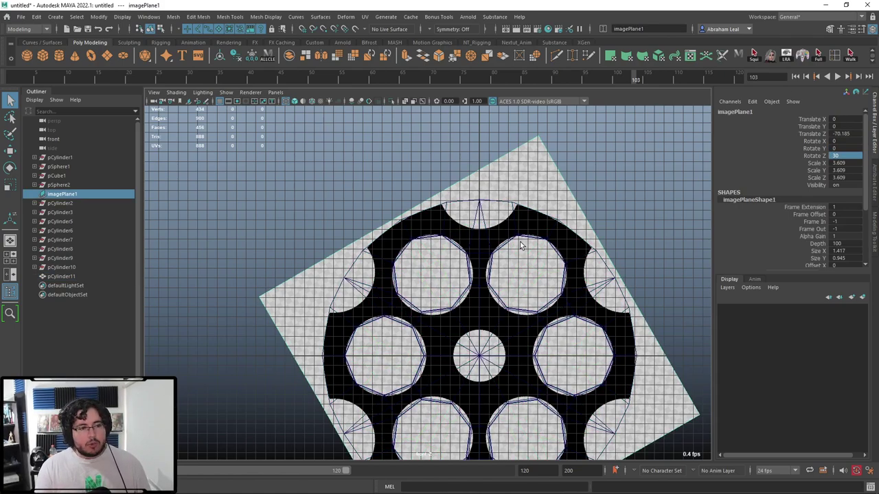
Step: Create a polygon cylinder in the shaded perspective view and raise it above the chamber to about 26.1 in Y
{"action": "key", "text": "space"}
{"action": "key", "text": "space"}
{"action": "key", "text": "6"}
{"action": "mouse_move", "coordinate": [541, 294]}
{"action": "left_mouse_down", "text": "alt"}
{"action": "mouse_move", "coordinate": [550, 233]}
{"action": "mouse_move", "coordinate": [565, 249]}
{"action": "mouse_move", "coordinate": [418, 217]}
{"action": "mouse_move", "coordinate": [366, 234]}
{"action": "left_mouse_up", "text": "alt"}
{"action": "scroll", "coordinate": [551, 234], "scroll_direction": "down", "scroll_amount": 3}
{"action": "scroll", "coordinate": [565, 248], "scroll_direction": "up", "scroll_amount": 3}
{"action": "left_click_drag", "start_coordinate": [479, 239], "coordinate": [490, 259], "text": "alt"}
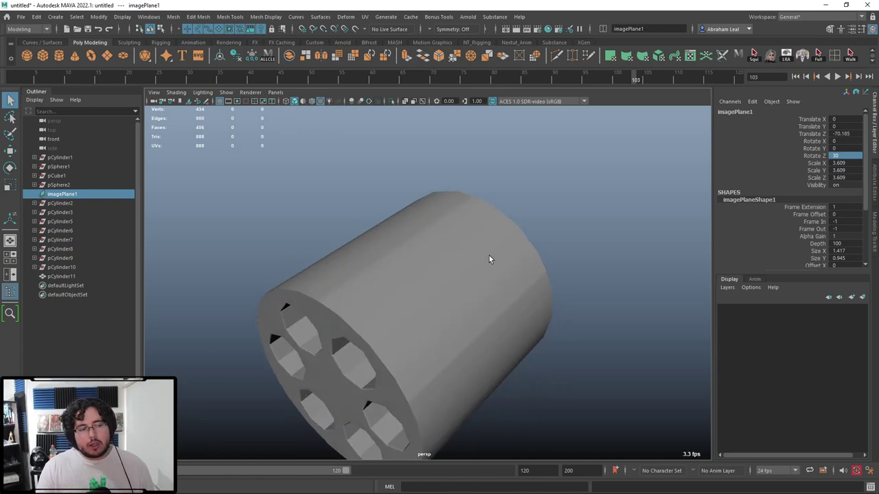
{"action": "left_click", "coordinate": [57, 58]}
{"action": "key", "text": "w"}
{"action": "left_click_drag", "start_coordinate": [520, 167], "coordinate": [427, 172], "text": "alt"}
{"action": "scroll", "coordinate": [447, 259], "scroll_direction": "down", "scroll_amount": 5}
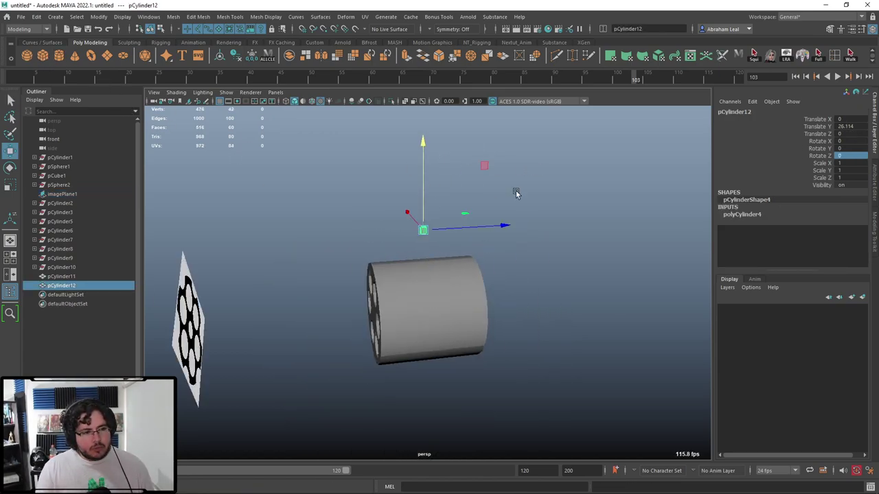
Step: Set the new cylinder's axis subdivisions to 8
{"action": "left_click", "coordinate": [750, 214]}
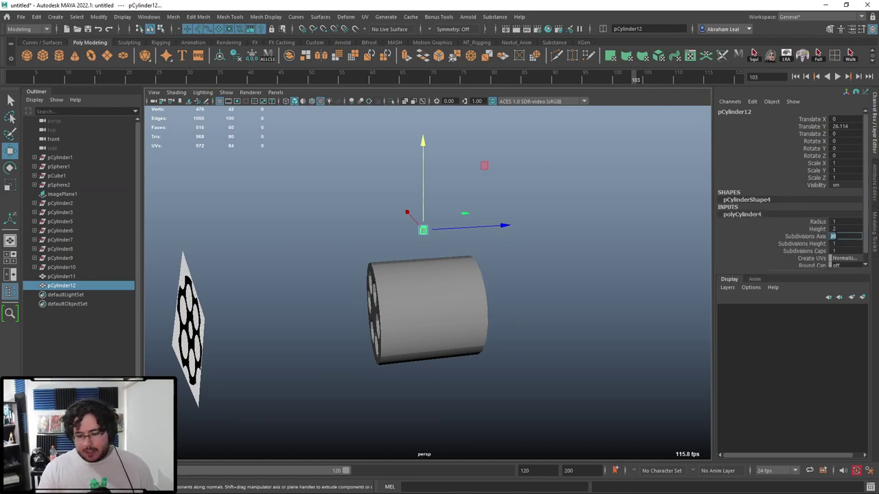
{"action": "scroll", "coordinate": [641, 173], "scroll_direction": "up", "scroll_amount": 5}
{"action": "middle_click_drag", "start_coordinate": [568, 249], "coordinate": [581, 282], "text": "alt"}
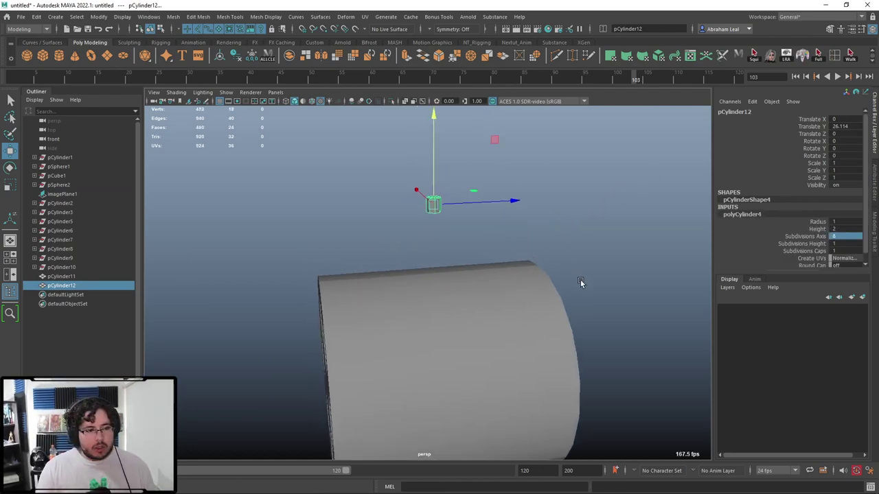
{"action": "scroll", "coordinate": [581, 282], "scroll_direction": "up", "scroll_amount": 1}
{"action": "scroll", "coordinate": [775, 251], "scroll_direction": "down", "scroll_amount": 1}
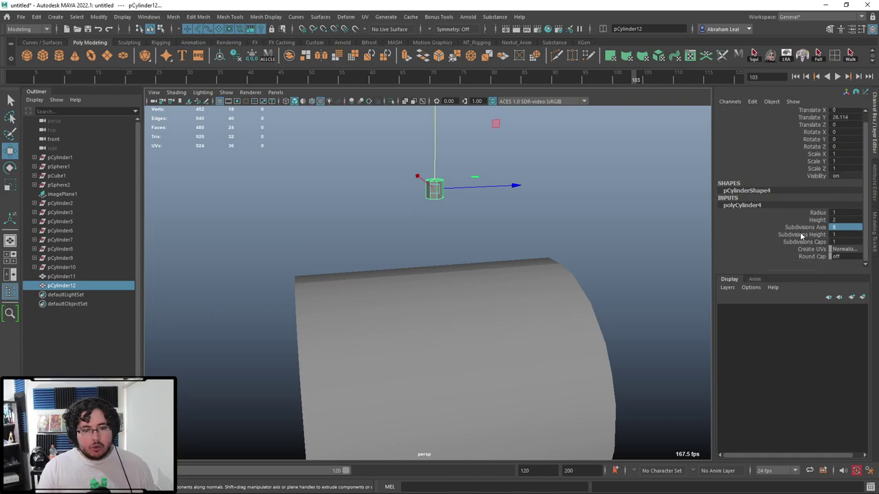
Step: Set the small cylinder's cap subdivisions to 3 and turn Round Cap on
{"action": "left_click", "coordinate": [796, 235]}
{"action": "scroll", "coordinate": [604, 233], "scroll_direction": "down", "scroll_amount": 4}
{"action": "left_click_drag", "start_coordinate": [596, 232], "coordinate": [635, 235], "text": "alt"}
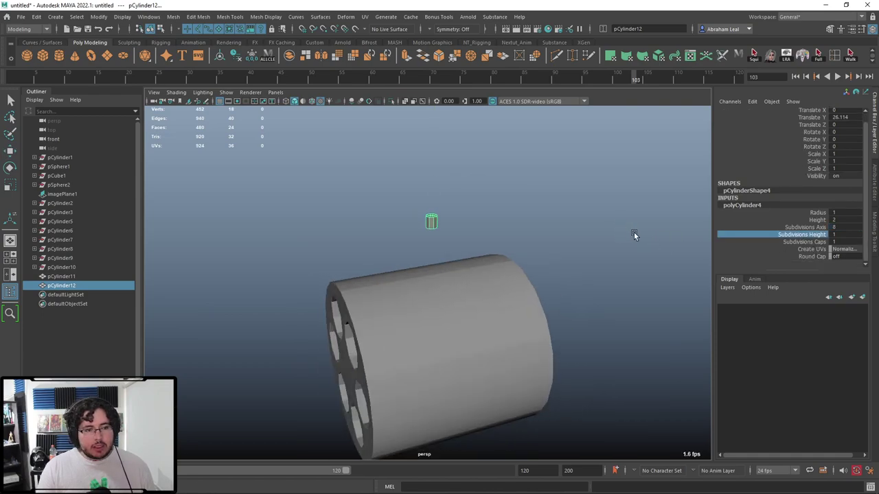
{"action": "left_click", "coordinate": [816, 242]}
{"action": "left_click", "coordinate": [833, 241]}
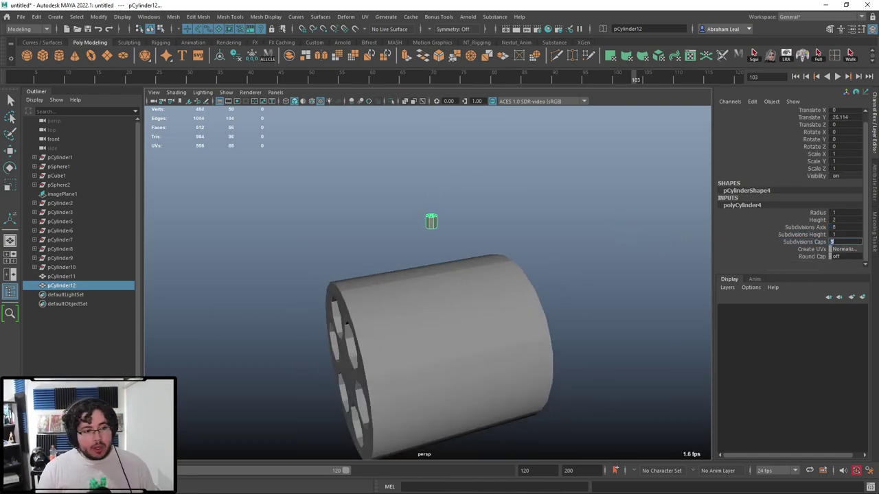
{"action": "left_click", "coordinate": [840, 257]}
{"action": "type", "text": "1"}
{"action": "key", "text": "Return"}
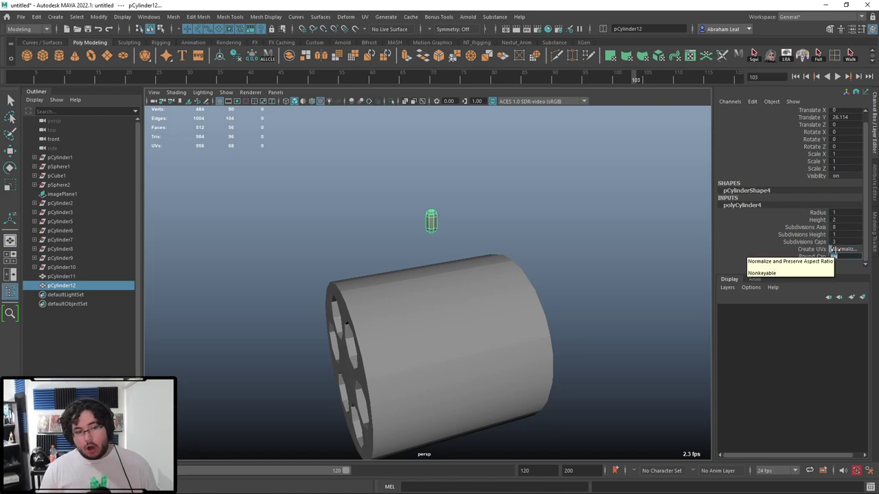
Step: Lay the rounded cylinder parallel to the chamber's length by setting its X rotation to 90
{"action": "key", "text": "f"}
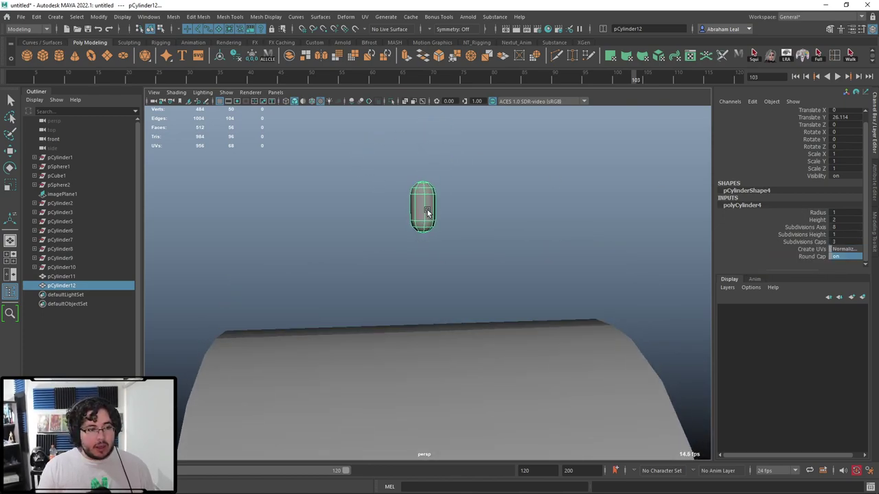
{"action": "right_click", "coordinate": [427, 213]}
{"action": "key", "text": "e"}
{"action": "left_click_drag", "start_coordinate": [381, 138], "coordinate": [366, 170]}
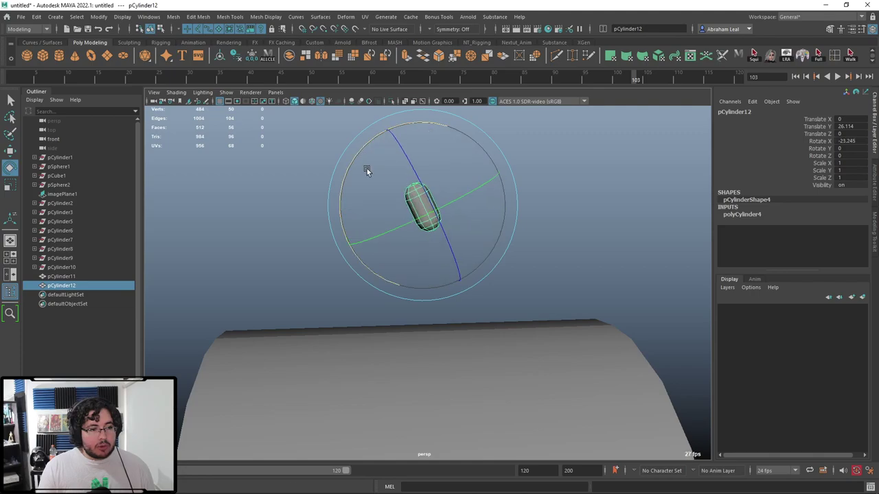
{"action": "type", "text": "90"}
{"action": "key", "text": "Return"}
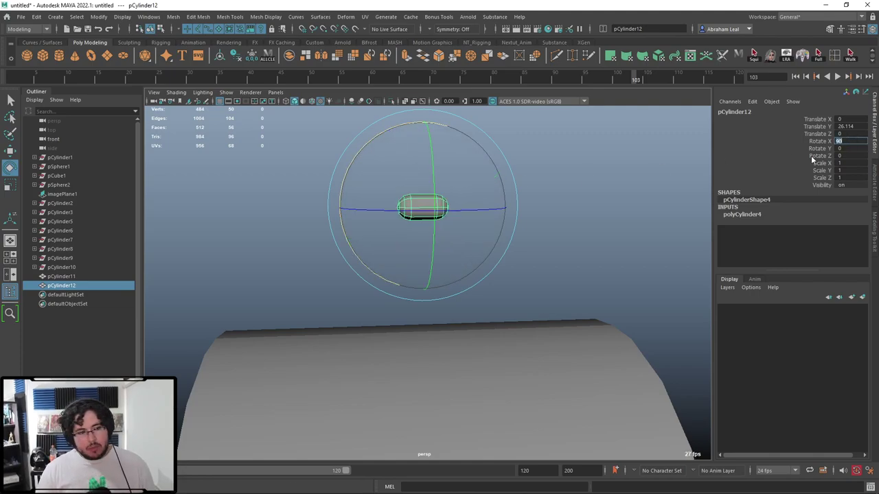
{"action": "left_click", "coordinate": [533, 253]}
Step: Scale the rounded cylinder uniformly to about 3.98 in the front wireframe view to suit the reference's outer notches
{"action": "key", "text": "space"}
{"action": "left_click_drag", "start_coordinate": [564, 252], "coordinate": [561, 262]}
{"action": "scroll", "coordinate": [561, 262], "scroll_direction": "down", "scroll_amount": 3}
{"action": "key", "text": "4"}
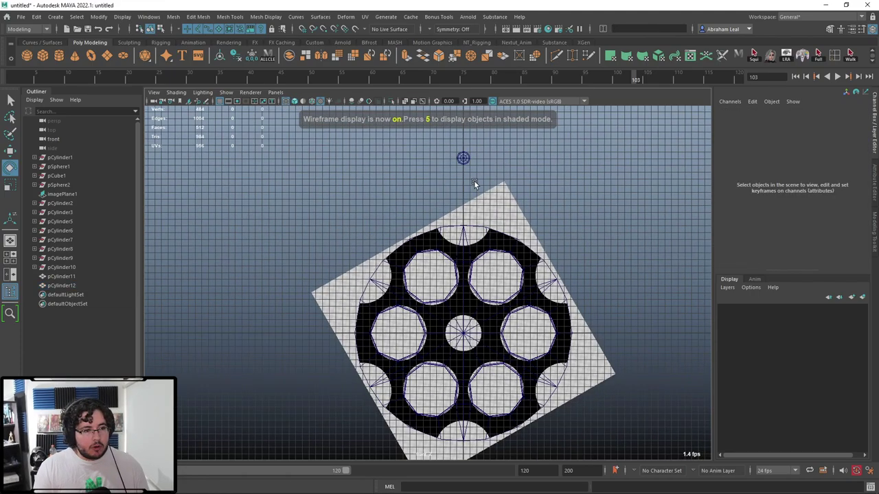
{"action": "left_click", "coordinate": [464, 159]}
{"action": "key", "text": "r"}
{"action": "left_click_drag", "start_coordinate": [464, 159], "coordinate": [514, 177]}
{"action": "key", "text": "w"}
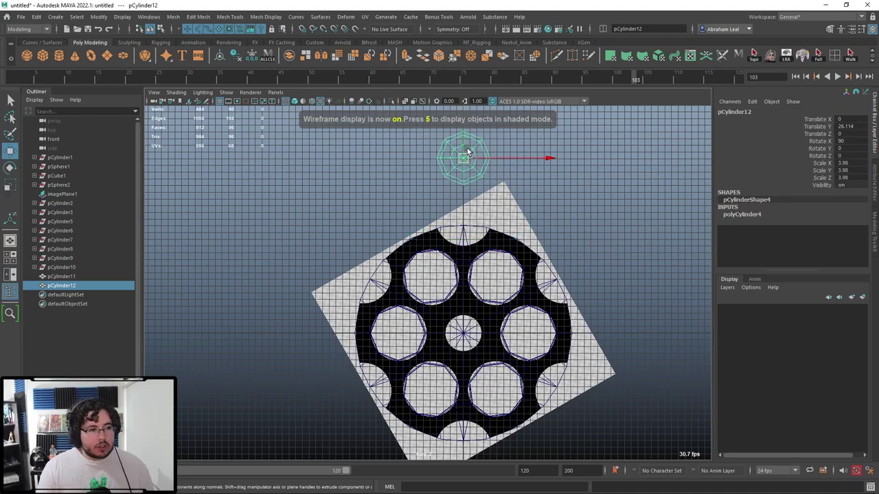
Step: Lower the rounded cylinder onto the reference's top notch at about 16.49 in Y, checking its curve with smooth preview
{"action": "left_click_drag", "start_coordinate": [465, 142], "coordinate": [469, 204]}
{"action": "scroll", "coordinate": [410, 283], "scroll_direction": "up", "scroll_amount": 5}
{"action": "middle_click_drag", "start_coordinate": [469, 204], "coordinate": [420, 246], "text": "alt"}
{"action": "left_click_drag", "start_coordinate": [405, 181], "coordinate": [405, 193]}
{"action": "key", "text": "3"}
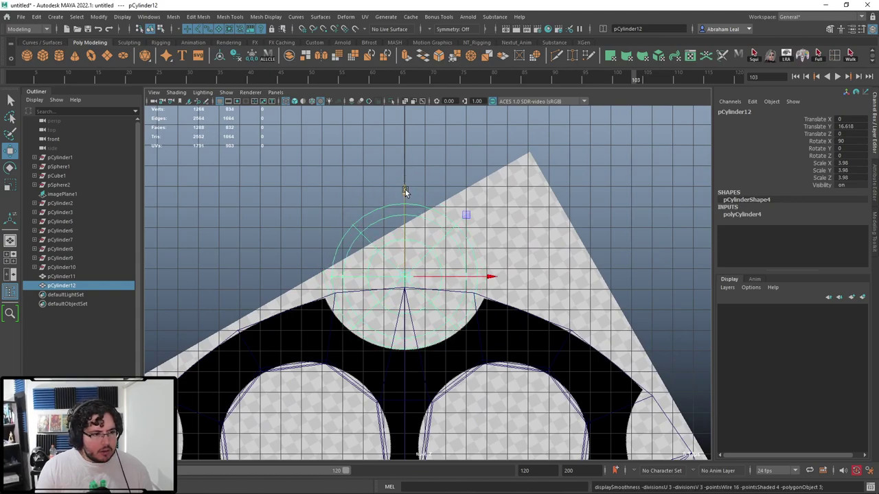
{"action": "key", "text": "1"}
{"action": "key", "text": "space"}
{"action": "key", "text": "space"}
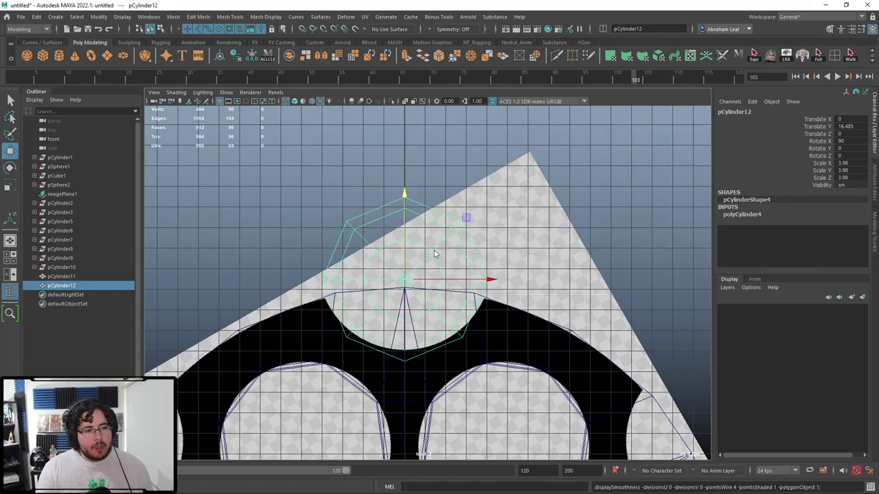
Step: Stretch the rounded cylinder along Z by moving its end vertices past the chamber's end facing away from the reference image
{"action": "mouse_move", "coordinate": [442, 255]}
{"action": "left_mouse_down", "text": "alt"}
{"action": "mouse_move", "coordinate": [473, 288]}
{"action": "mouse_move", "coordinate": [447, 297]}
{"action": "mouse_move", "coordinate": [380, 274]}
{"action": "left_mouse_up", "text": "alt"}
{"action": "key", "text": "6"}
{"action": "scroll", "coordinate": [380, 274], "scroll_direction": "down", "scroll_amount": 5}
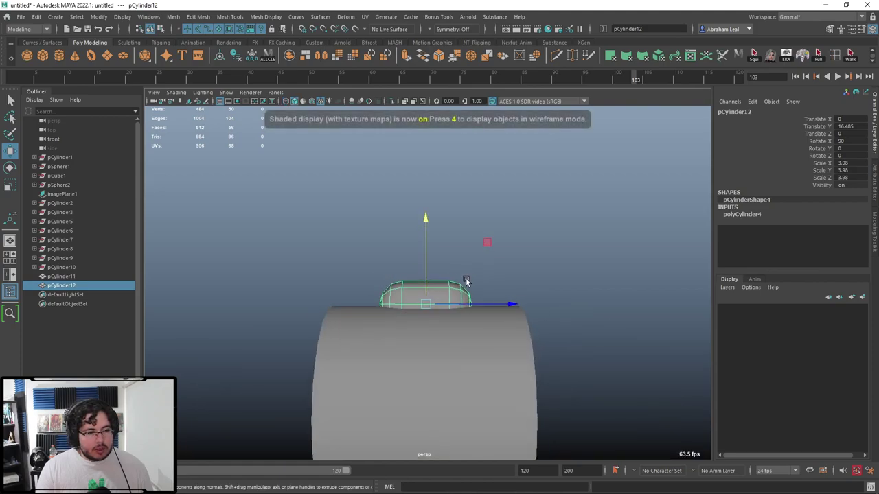
{"action": "right_click_drag", "start_coordinate": [455, 282], "coordinate": [412, 236]}
{"action": "left_click_drag", "start_coordinate": [508, 254], "coordinate": [424, 368]}
{"action": "mouse_move", "coordinate": [527, 304]}
{"action": "left_mouse_down"}
{"action": "mouse_move", "coordinate": [625, 310]}
{"action": "mouse_move", "coordinate": [575, 323]}
{"action": "left_mouse_up"}
{"action": "right_click_drag", "start_coordinate": [486, 295], "coordinate": [492, 267]}
{"action": "left_click_drag", "start_coordinate": [510, 293], "coordinate": [472, 300], "text": "alt"}
{"action": "right_click_drag", "start_coordinate": [473, 300], "coordinate": [534, 245]}
{"action": "left_click", "coordinate": [502, 308]}
{"action": "mouse_move", "coordinate": [502, 309]}
{"action": "left_mouse_down", "text": "alt"}
{"action": "mouse_move", "coordinate": [429, 367]}
{"action": "mouse_move", "coordinate": [494, 375]}
{"action": "mouse_move", "coordinate": [549, 352]}
{"action": "left_mouse_up", "text": "alt"}
Step: Subtract the rounded cylinder from the chamber with a Boolean difference to cut the first outer groove
{"action": "left_click", "coordinate": [430, 368]}
{"action": "left_click", "coordinate": [415, 293], "text": "shift"}
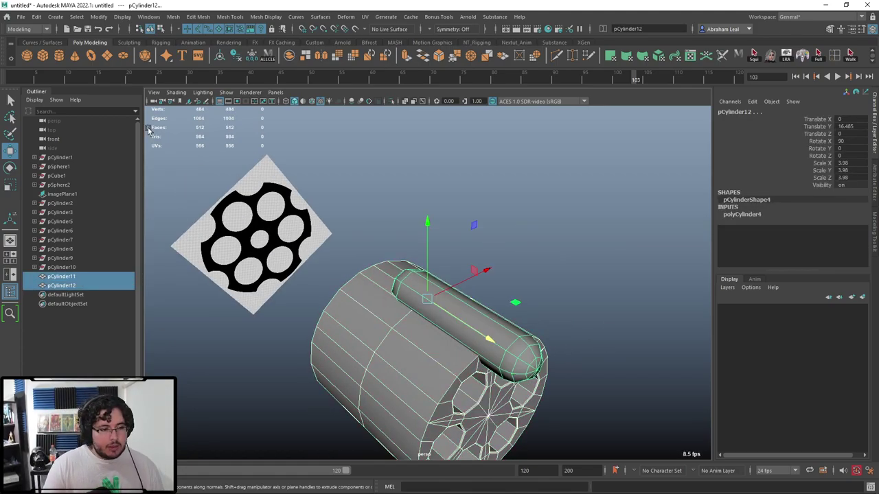
{"action": "left_click", "coordinate": [173, 17]}
{"action": "mouse_move", "coordinate": [206, 41]}
{"action": "left_click", "coordinate": [295, 51]}
{"action": "left_click", "coordinate": [406, 173]}
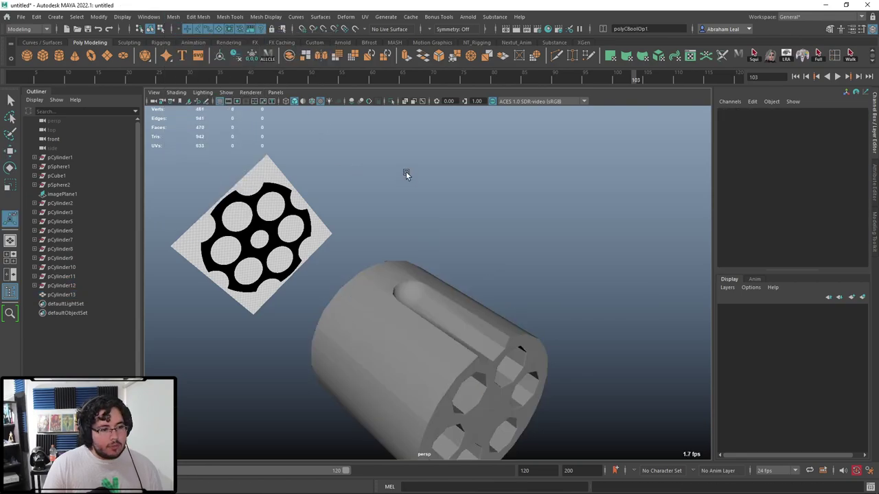
Step: Inspect the cut groove in perspective and compare it with the reference notch in the front wireframe view
{"action": "left_click_drag", "start_coordinate": [406, 173], "coordinate": [377, 271], "text": "alt"}
{"action": "right_click_drag", "start_coordinate": [378, 270], "coordinate": [409, 326], "text": "alt"}
{"action": "left_click_drag", "start_coordinate": [409, 326], "coordinate": [462, 274], "text": "alt"}
{"action": "left_click", "coordinate": [456, 337]}
{"action": "key", "text": "space"}
{"action": "left_click_drag", "start_coordinate": [452, 309], "coordinate": [440, 343]}
{"action": "middle_click_drag", "start_coordinate": [440, 344], "coordinate": [472, 160], "text": "alt"}
{"action": "right_click_drag", "start_coordinate": [472, 159], "coordinate": [438, 304], "text": "alt"}
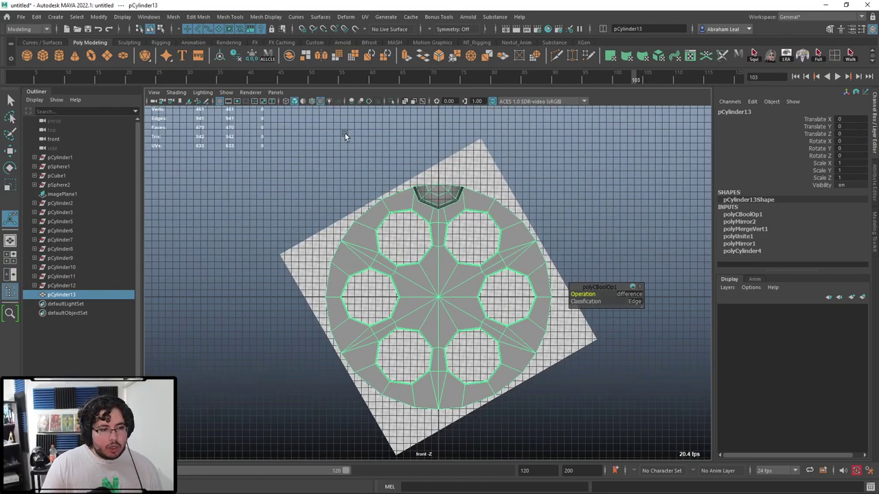
{"action": "key", "text": "4"}
{"action": "scroll", "coordinate": [374, 212], "scroll_direction": "up", "scroll_amount": 2}
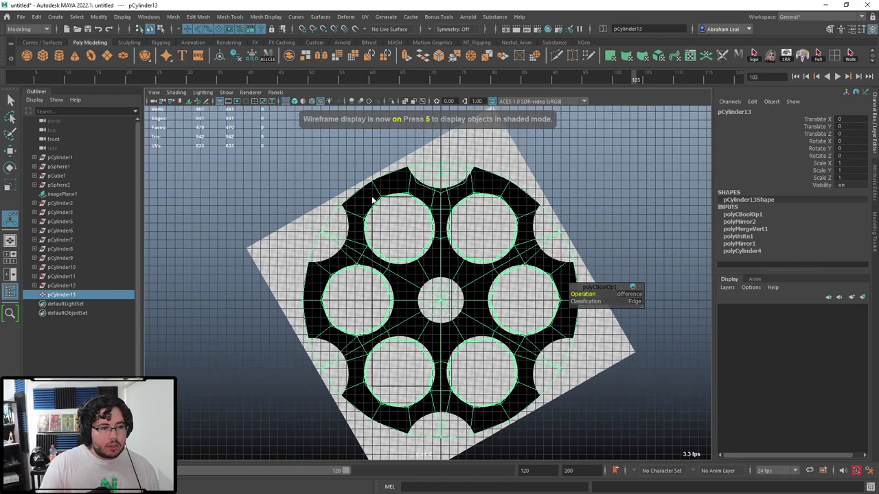
Step: Delete the faces making up the half of the chamber on the negative X side of the vertical centre line
{"action": "left_click", "coordinate": [372, 210]}
{"action": "key", "text": "ctrl+z"}
{"action": "right_click_drag", "start_coordinate": [373, 213], "coordinate": [368, 221]}
{"action": "right_click", "coordinate": [368, 222]}
{"action": "right_click_drag", "start_coordinate": [361, 217], "coordinate": [348, 243]}
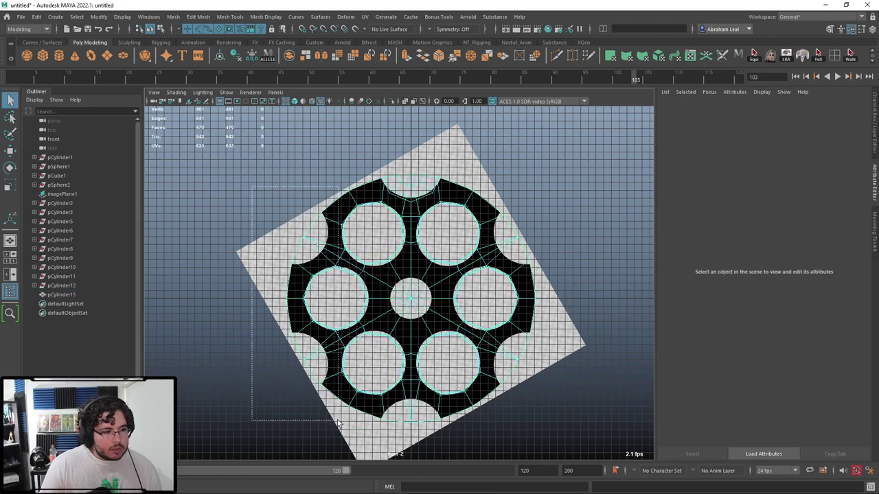
{"action": "left_click_drag", "start_coordinate": [338, 429], "coordinate": [377, 423]}
{"action": "key", "text": "Delete"}
{"action": "key", "text": "Delete"}
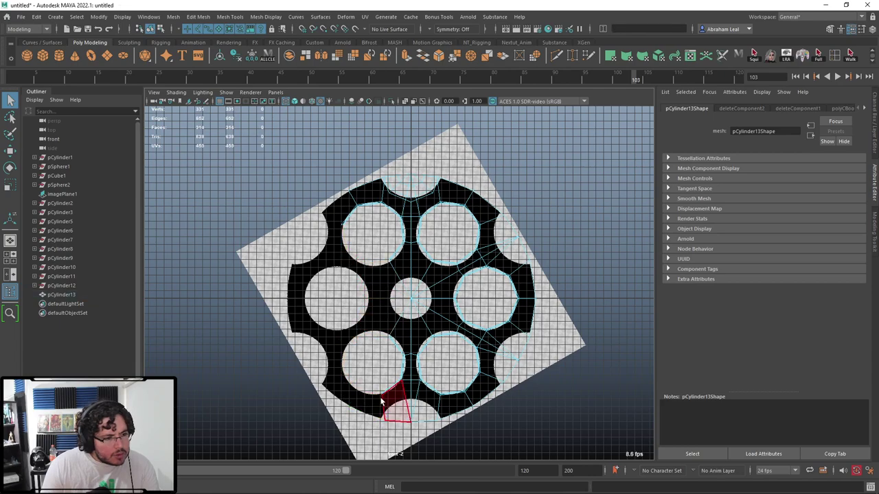
Step: Delete the lower faces of the remaining half and the faces around its side hole, keeping the upper section
{"action": "left_click_drag", "start_coordinate": [382, 311], "coordinate": [648, 459]}
{"action": "key", "text": "Delete"}
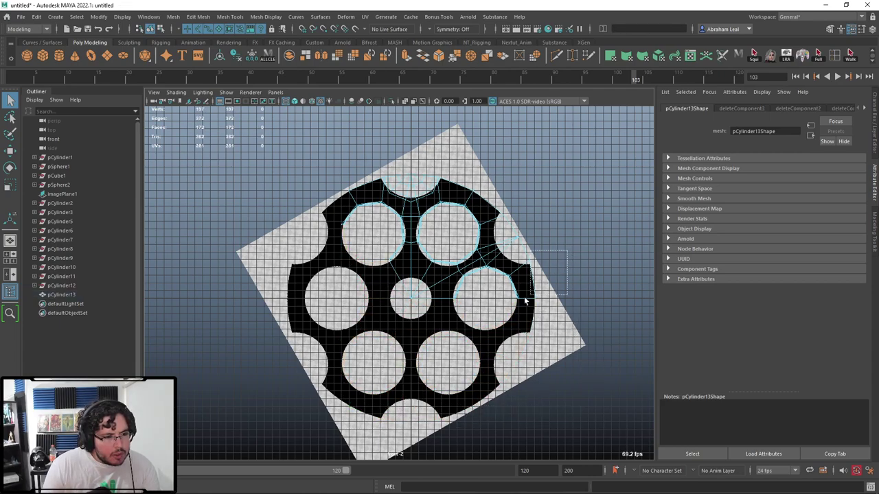
{"action": "left_click_drag", "start_coordinate": [443, 341], "coordinate": [443, 341]}
{"action": "key", "text": "Delete"}
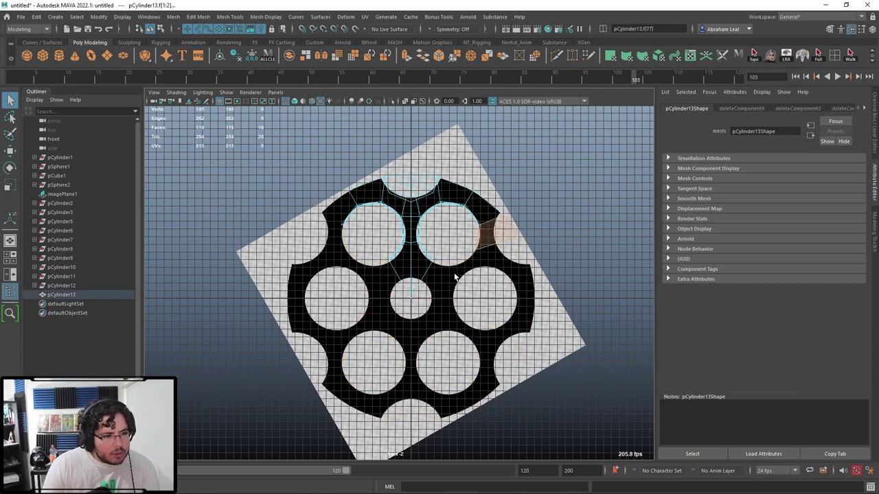
{"action": "left_click", "coordinate": [504, 252]}
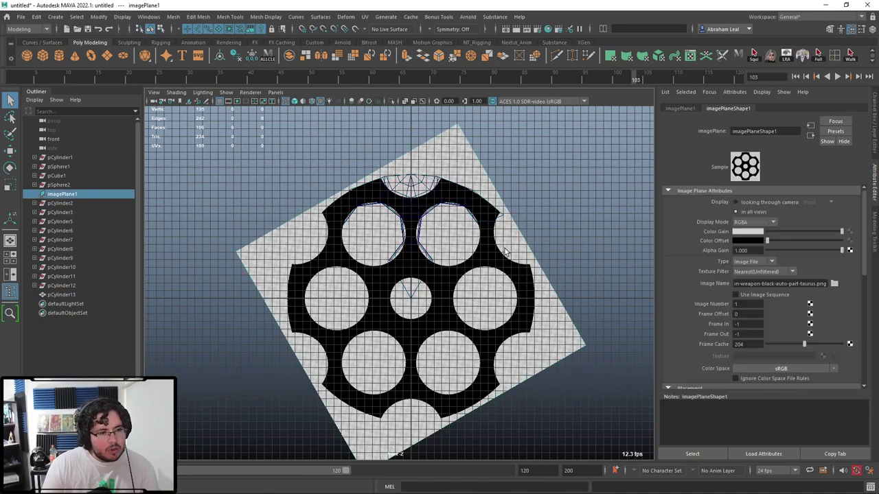
{"action": "key", "text": "Delete"}
{"action": "key", "text": "ctrl+z"}
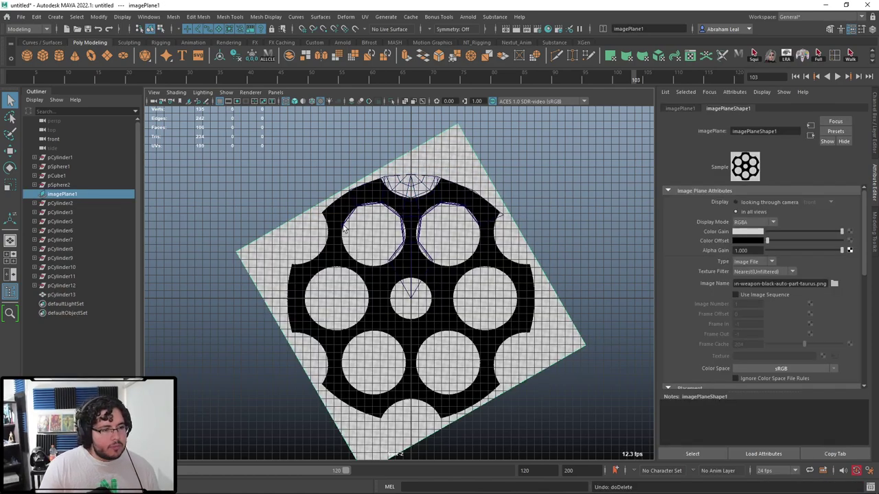
{"action": "key", "text": "ctrl+z"}
Step: Delete the leftover faces flanking the top section on both sides, leaving only the wedge around the cut groove
{"action": "right_click_drag", "start_coordinate": [377, 198], "coordinate": [374, 221]}
{"action": "left_click_drag", "start_coordinate": [352, 219], "coordinate": [331, 208]}
{"action": "key", "text": "Delete"}
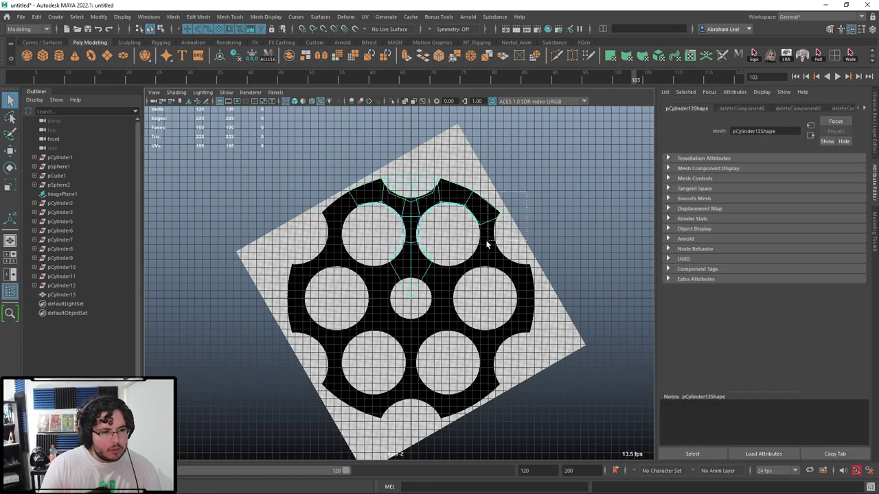
{"action": "left_click_drag", "start_coordinate": [487, 241], "coordinate": [477, 246]}
{"action": "key", "text": "Delete"}
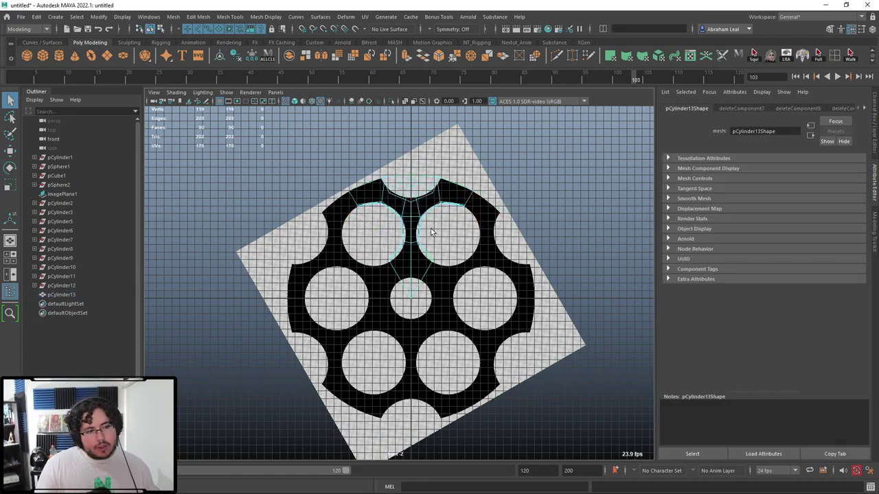
Step: Examine the isolated chamber wedge in shaded perspective, focusing on the groove's open end
{"action": "key", "text": "space"}
{"action": "left_click_drag", "start_coordinate": [429, 223], "coordinate": [421, 207]}
{"action": "key", "text": "6"}
{"action": "key", "text": "f"}
{"action": "left_click_drag", "start_coordinate": [409, 239], "coordinate": [430, 266], "text": "alt"}
{"action": "right_click_drag", "start_coordinate": [430, 267], "coordinate": [470, 246]}
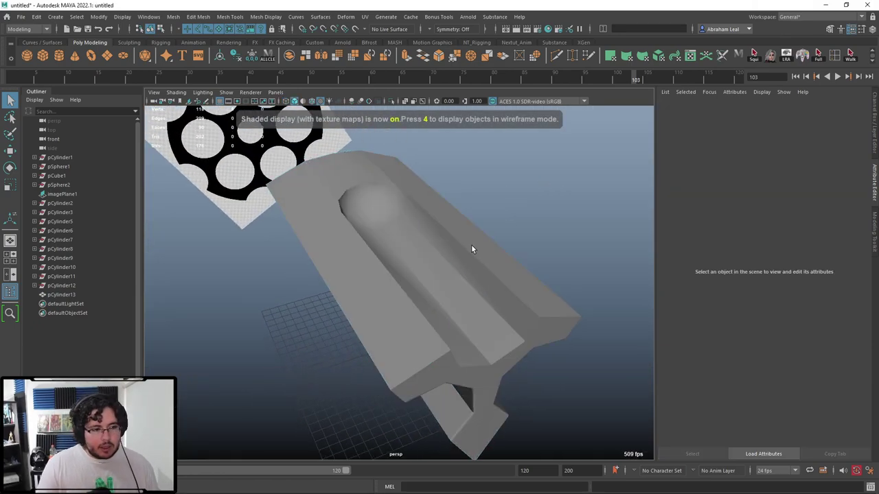
{"action": "left_click", "coordinate": [425, 241]}
{"action": "mouse_move", "coordinate": [470, 245]}
{"action": "left_mouse_down", "text": "alt"}
{"action": "mouse_move", "coordinate": [395, 227]}
{"action": "mouse_move", "coordinate": [386, 273]}
{"action": "mouse_move", "coordinate": [383, 236]}
{"action": "mouse_move", "coordinate": [464, 245]}
{"action": "left_mouse_up", "text": "alt"}
{"action": "scroll", "coordinate": [396, 227], "scroll_direction": "up", "scroll_amount": 5}
{"action": "scroll", "coordinate": [404, 227], "scroll_direction": "down", "scroll_amount": 5}
{"action": "scroll", "coordinate": [383, 236], "scroll_direction": "up", "scroll_amount": 5}
{"action": "scroll", "coordinate": [388, 233], "scroll_direction": "down", "scroll_amount": 4}
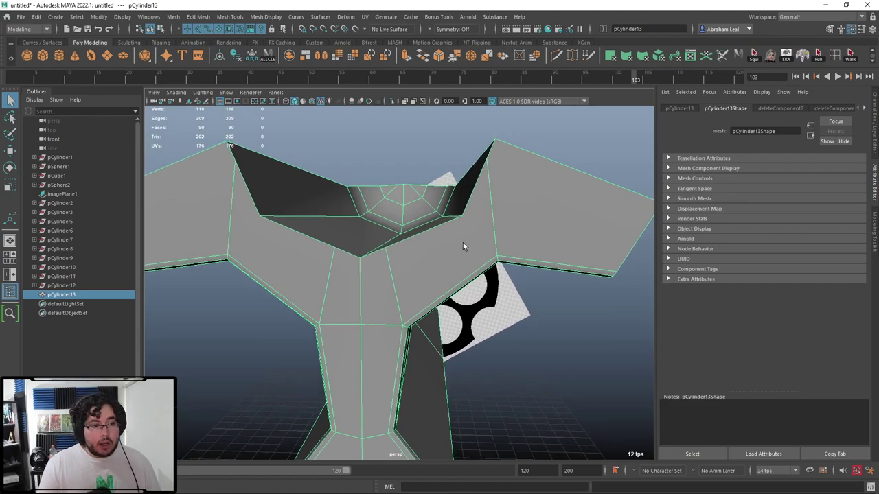
Step: Snap the stray vertices along the groove's open-end rim onto their adjacent vertices and merge each overlapping pair
{"action": "right_click_drag", "start_coordinate": [481, 205], "coordinate": [434, 203]}
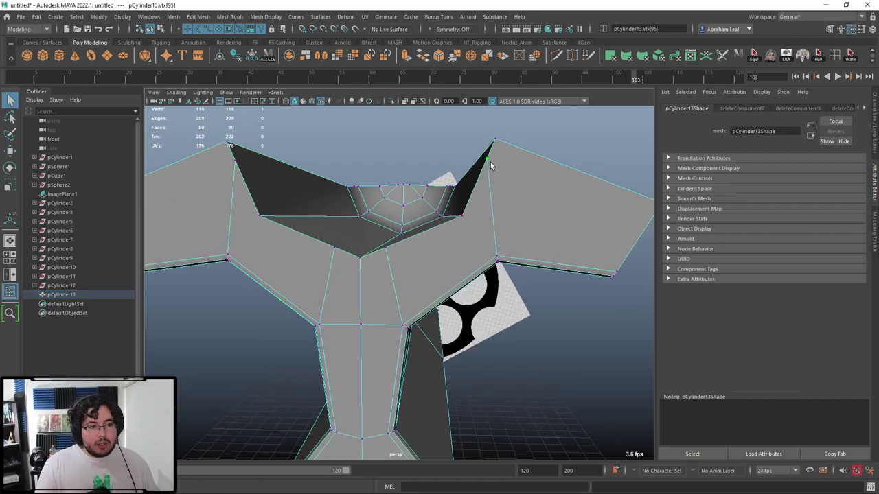
{"action": "key", "text": "w"}
{"action": "left_click_drag", "start_coordinate": [486, 160], "coordinate": [353, 266]}
{"action": "scroll", "coordinate": [366, 246], "scroll_direction": "down", "scroll_amount": 4}
{"action": "key", "text": "4"}
{"action": "left_click_drag", "start_coordinate": [372, 205], "coordinate": [383, 216], "text": "alt"}
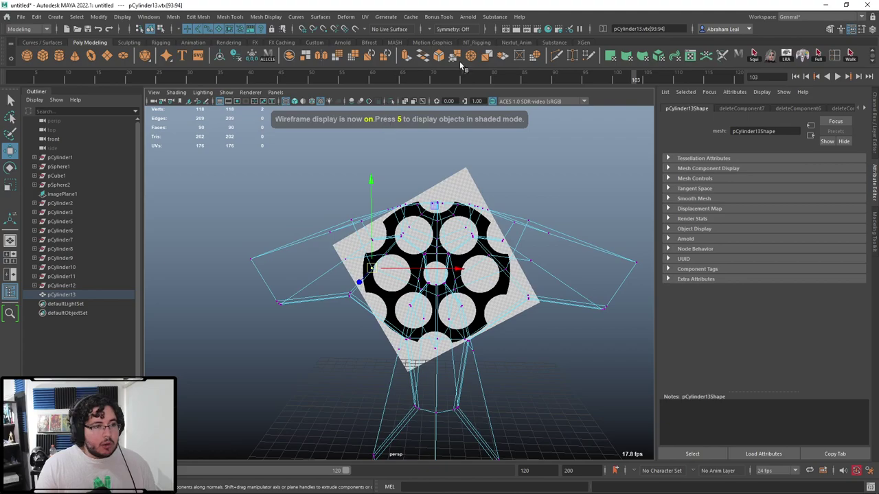
{"action": "key", "text": "g"}
{"action": "left_click_drag", "start_coordinate": [487, 216], "coordinate": [517, 220], "text": "alt"}
{"action": "left_click_drag", "start_coordinate": [612, 246], "coordinate": [587, 274]}
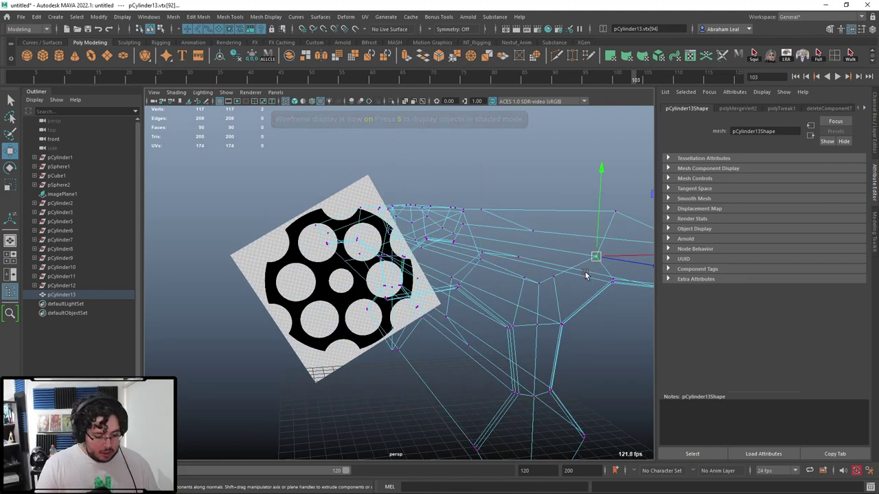
{"action": "key", "text": "g"}
{"action": "key", "text": "1"}
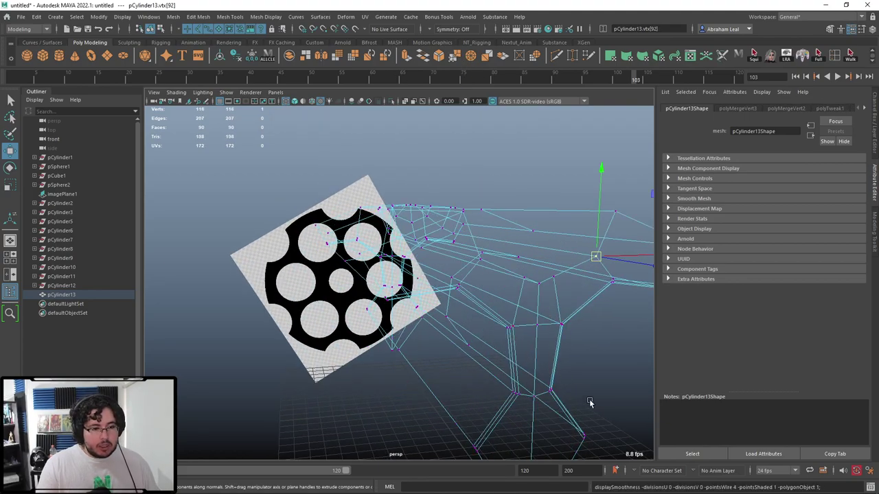
Step: Check the topology at the groove's open end by comparing the smooth preview with the unsmoothed mesh
{"action": "key", "text": "5"}
{"action": "key", "text": "3"}
{"action": "mouse_move", "coordinate": [474, 304]}
{"action": "left_mouse_down", "text": "alt"}
{"action": "mouse_move", "coordinate": [445, 313]}
{"action": "mouse_move", "coordinate": [456, 329]}
{"action": "left_mouse_up", "text": "alt"}
{"action": "key", "text": "1"}
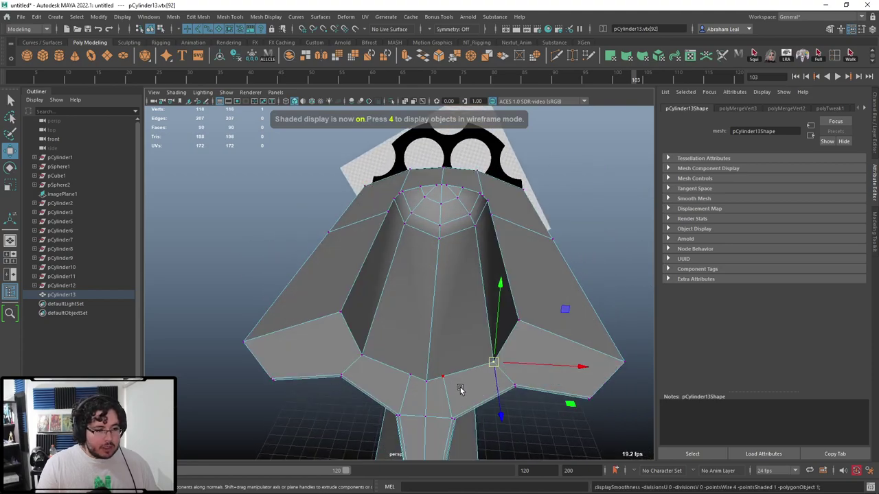
{"action": "left_click_drag", "start_coordinate": [460, 389], "coordinate": [488, 351], "text": "alt"}
{"action": "key", "text": "3"}
{"action": "right_click_drag", "start_coordinate": [488, 351], "coordinate": [496, 382], "text": "alt"}
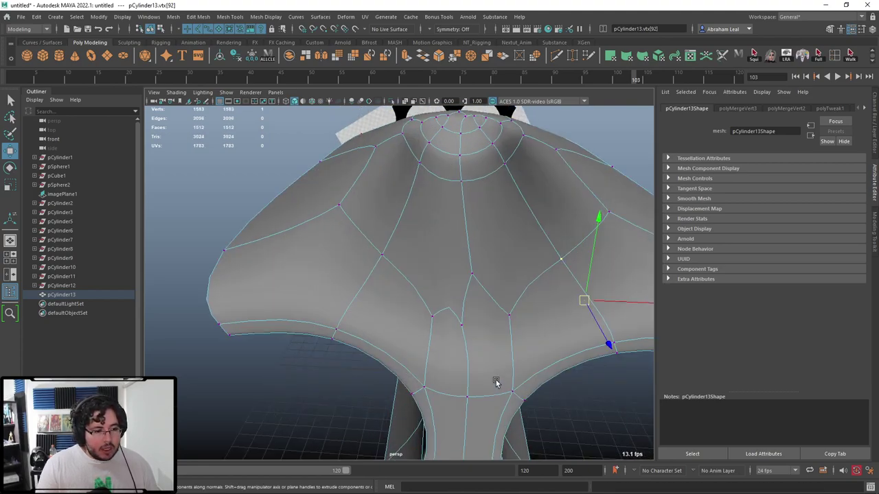
{"action": "middle_click_drag", "start_coordinate": [496, 382], "coordinate": [445, 343], "text": "alt"}
{"action": "key", "text": "1"}
{"action": "left_click_drag", "start_coordinate": [457, 339], "coordinate": [474, 291], "text": "alt"}
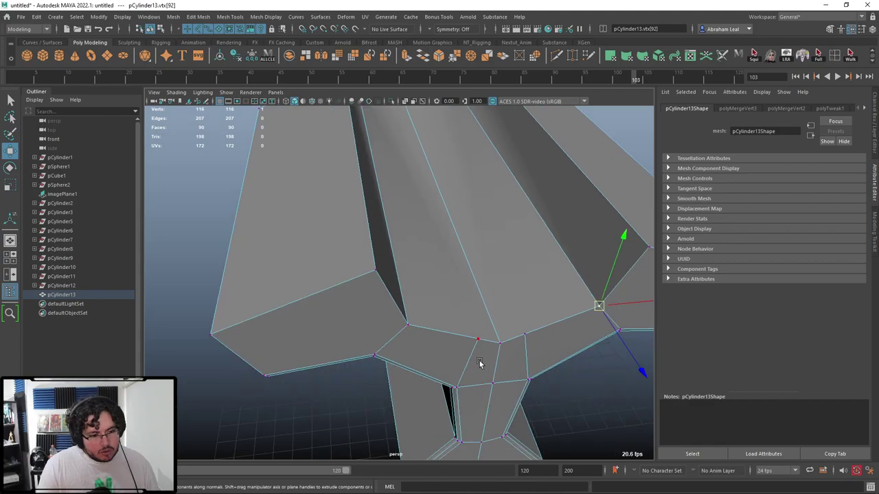
Step: Snap the two vertices beside the groove's bottom centre point onto it at the open end and merge the overlaps
{"action": "left_click_drag", "start_coordinate": [479, 364], "coordinate": [404, 313], "text": "alt"}
{"action": "left_click", "coordinate": [418, 284]}
{"action": "scroll", "coordinate": [462, 272], "scroll_direction": "down", "scroll_amount": 5}
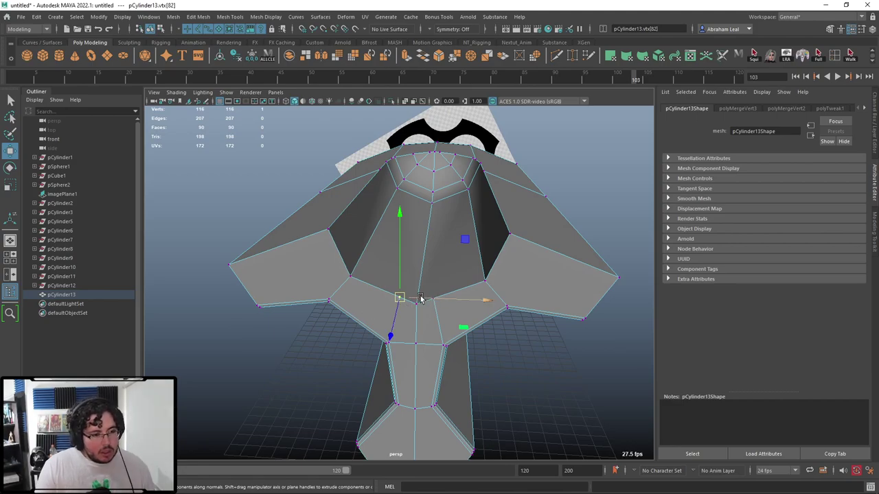
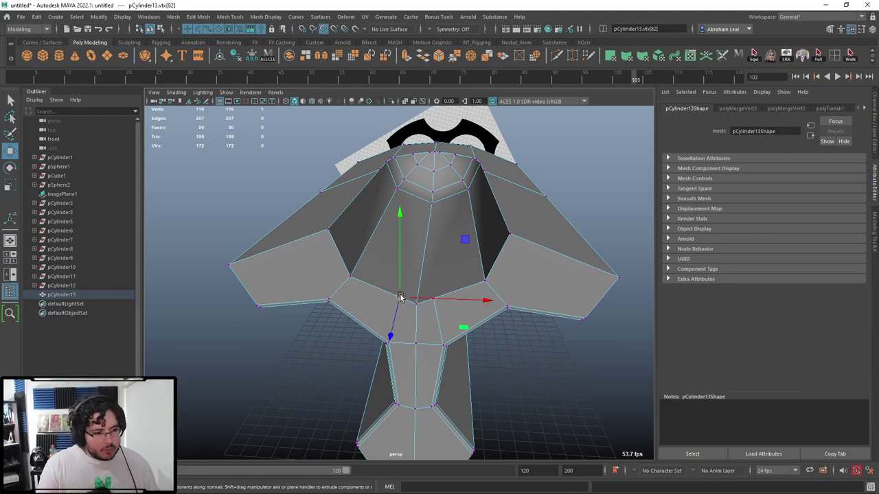
{"action": "left_click_drag", "start_coordinate": [401, 297], "coordinate": [417, 308]}
{"action": "left_click", "coordinate": [435, 297]}
{"action": "key", "text": "v"}
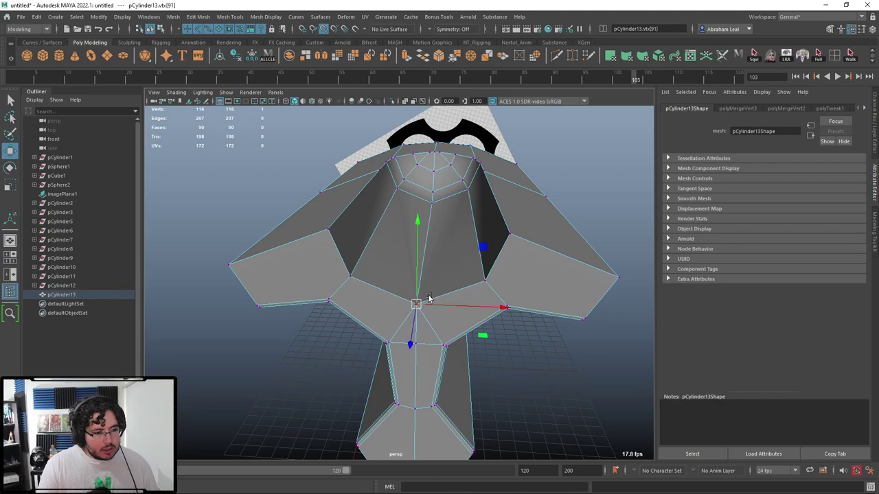
{"action": "key", "text": "4"}
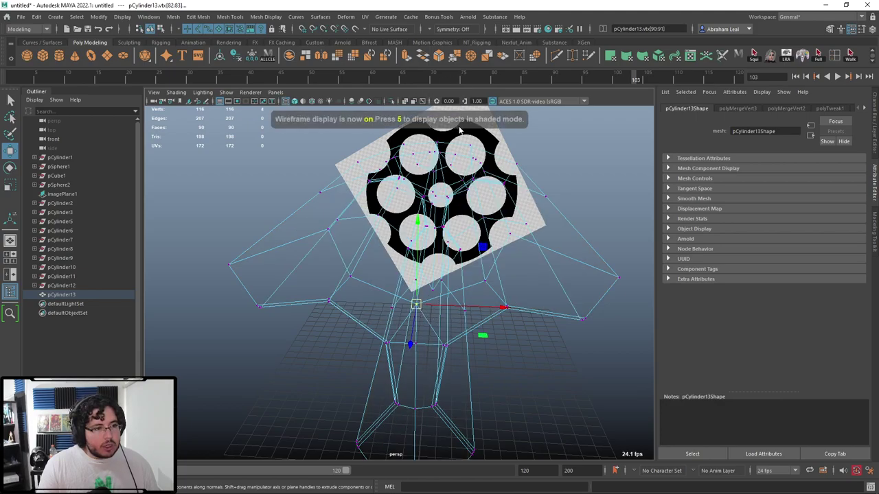
{"action": "left_click_drag", "start_coordinate": [402, 236], "coordinate": [441, 263], "text": "alt"}
Step: Check the merged groove centre in smooth preview and in the unsmoothed shaded display
{"action": "key", "text": "3"}
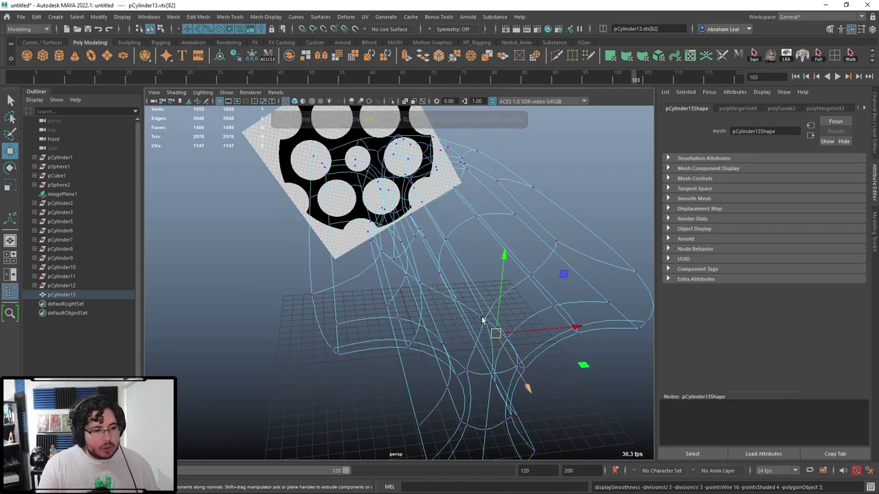
{"action": "key", "text": "5"}
{"action": "mouse_move", "coordinate": [517, 317]}
{"action": "left_mouse_down", "text": "alt"}
{"action": "mouse_move", "coordinate": [559, 316]}
{"action": "mouse_move", "coordinate": [551, 328]}
{"action": "mouse_move", "coordinate": [490, 199]}
{"action": "left_mouse_up", "text": "alt"}
{"action": "key", "text": "6"}
{"action": "key", "text": "1"}
{"action": "left_click_drag", "start_coordinate": [584, 239], "coordinate": [467, 253], "text": "alt"}
{"action": "left_click_drag", "start_coordinate": [398, 241], "coordinate": [413, 217], "text": "alt"}
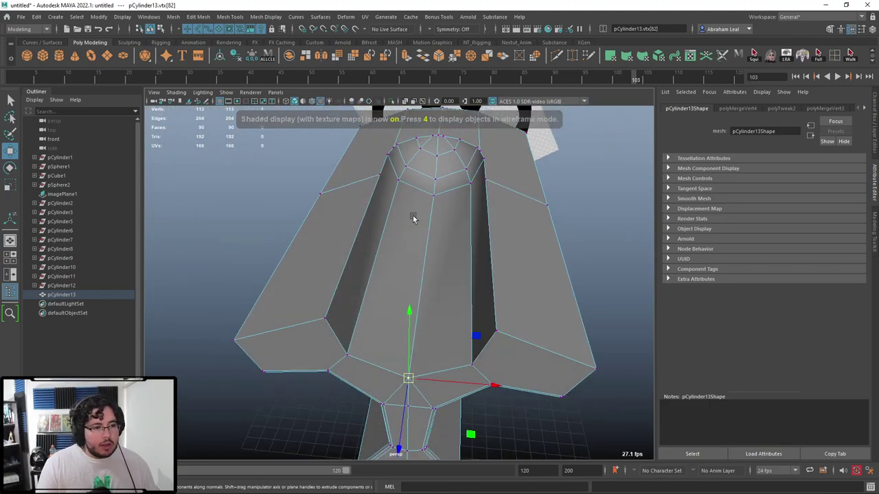
Step: Snap the stray rim vertex on one side of the groove's rounded end onto the adjacent dome vertex
{"action": "right_click_drag", "start_coordinate": [414, 217], "coordinate": [497, 243], "text": "alt"}
{"action": "middle_click_drag", "start_coordinate": [496, 244], "coordinate": [446, 371], "text": "alt"}
{"action": "left_click_drag", "start_coordinate": [446, 371], "coordinate": [439, 322], "text": "alt"}
{"action": "right_click_drag", "start_coordinate": [439, 323], "coordinate": [490, 363], "text": "alt"}
{"action": "middle_click_drag", "start_coordinate": [490, 254], "coordinate": [461, 351], "text": "alt"}
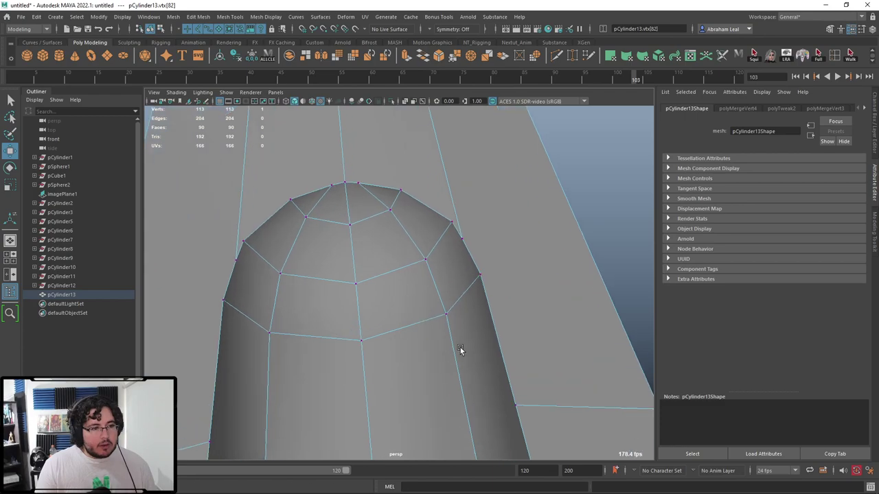
{"action": "left_click_drag", "start_coordinate": [461, 351], "coordinate": [401, 241], "text": "alt"}
{"action": "middle_click_drag", "start_coordinate": [418, 203], "coordinate": [449, 291], "text": "alt"}
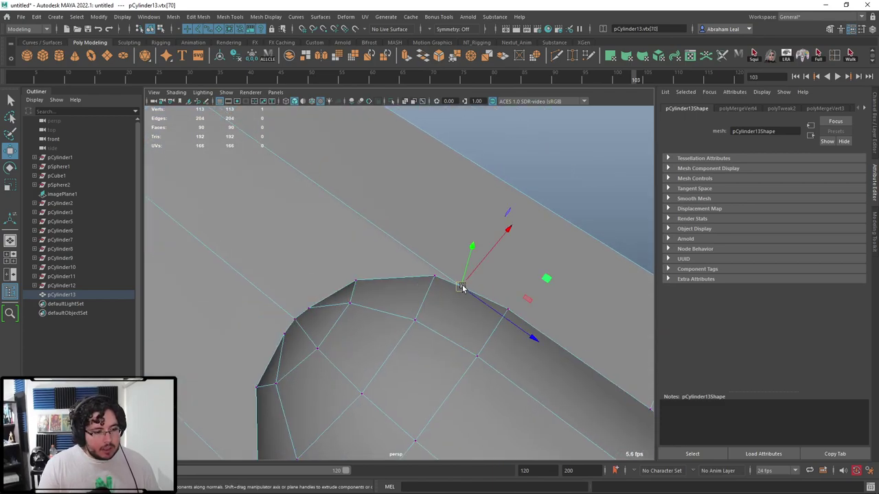
{"action": "left_click_drag", "start_coordinate": [427, 275], "coordinate": [442, 277]}
{"action": "left_click", "coordinate": [461, 287]}
{"action": "key", "text": "v"}
{"action": "middle_click_drag", "start_coordinate": [341, 306], "coordinate": [353, 278], "text": "alt"}
{"action": "left_click_drag", "start_coordinate": [354, 278], "coordinate": [315, 263], "text": "alt"}
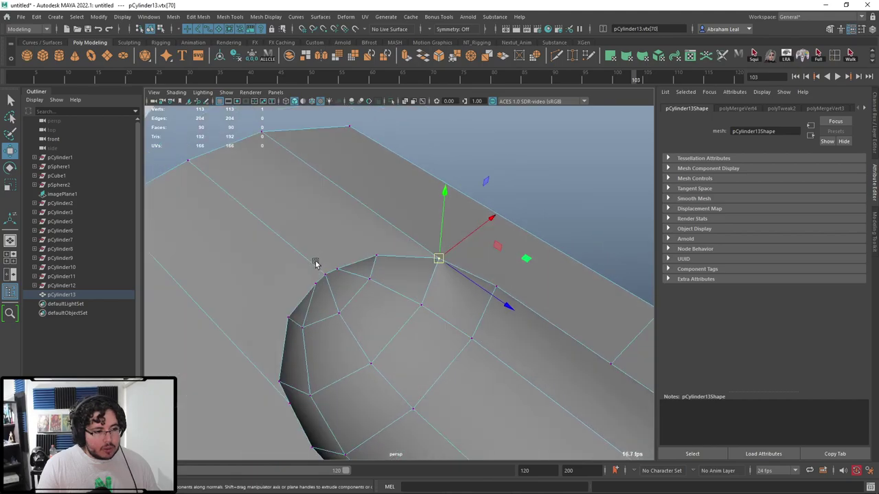
Step: Snap the stray rim vertex on the opposite side onto its neighbouring dome vertex and merge both overlapping pairs
{"action": "left_click", "coordinate": [291, 403]}
{"action": "key", "text": "v"}
{"action": "left_click_drag", "start_coordinate": [291, 405], "coordinate": [280, 384]}
{"action": "right_click_drag", "start_coordinate": [280, 384], "coordinate": [300, 361], "text": "alt"}
{"action": "left_click_drag", "start_coordinate": [300, 361], "coordinate": [267, 362], "text": "alt"}
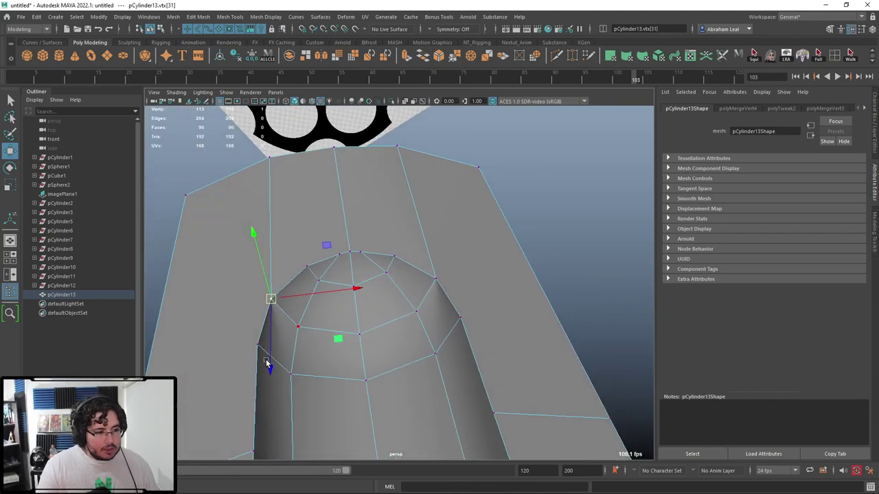
{"action": "key", "text": "4"}
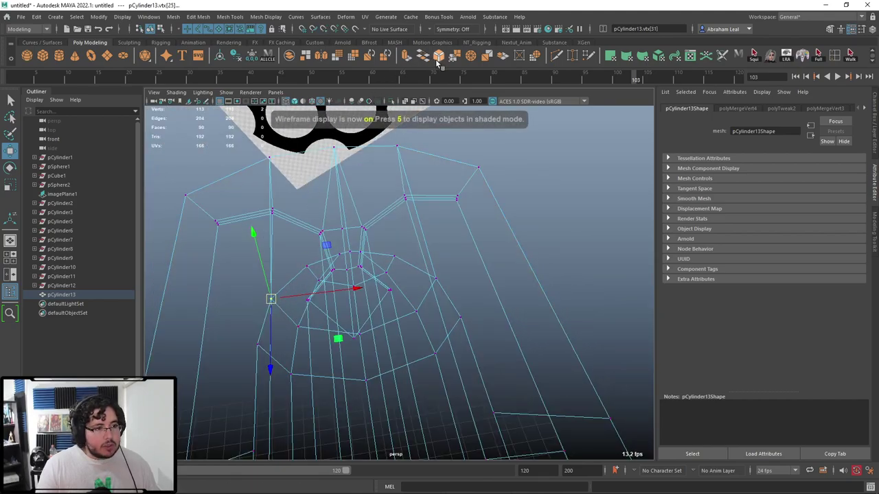
{"action": "key", "text": "g"}
{"action": "left_click_drag", "start_coordinate": [411, 272], "coordinate": [450, 285], "text": "alt"}
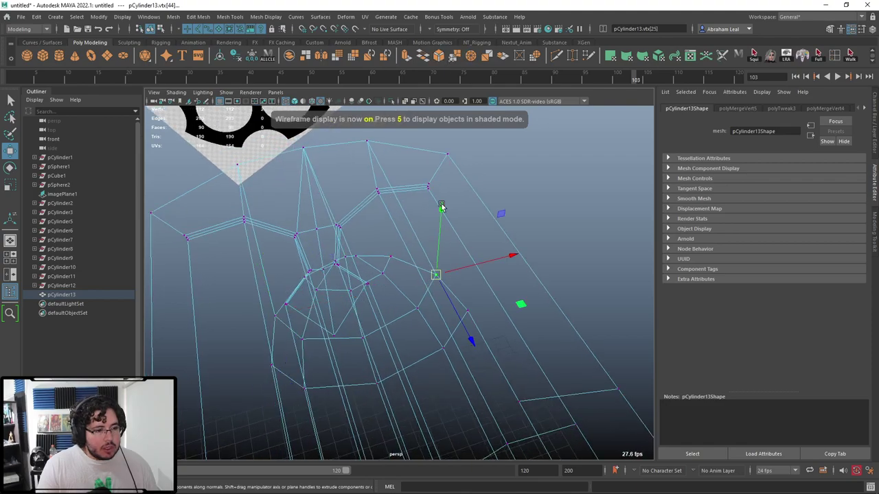
{"action": "left_click", "coordinate": [471, 57]}
Step: Cut an edge with Multi-Cut from the rim vertex where the groove's dome begins to the wedge's nearest outer border
{"action": "key", "text": "6"}
{"action": "right_click_drag", "start_coordinate": [440, 255], "coordinate": [417, 260], "text": "alt"}
{"action": "mouse_move", "coordinate": [417, 260]}
{"action": "left_mouse_down", "text": "alt"}
{"action": "mouse_move", "coordinate": [373, 267]}
{"action": "mouse_move", "coordinate": [399, 301]}
{"action": "mouse_move", "coordinate": [451, 310]}
{"action": "left_mouse_up", "text": "alt"}
{"action": "left_click", "coordinate": [582, 247]}
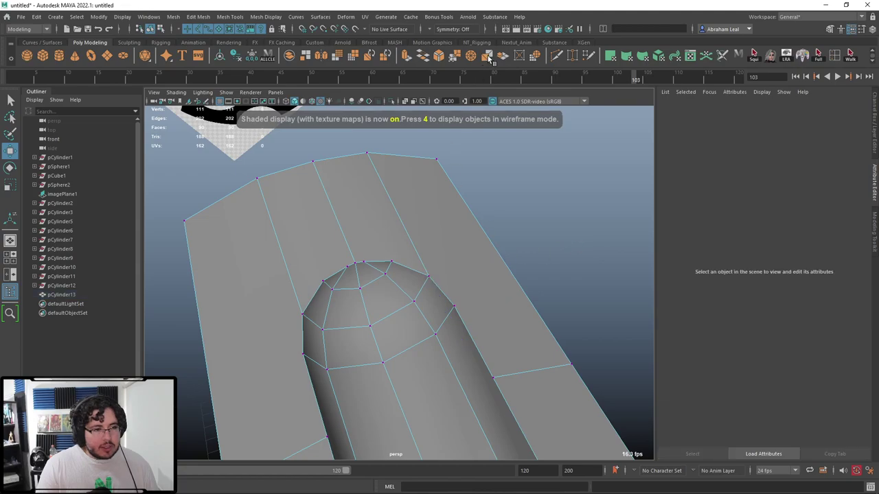
{"action": "left_click", "coordinate": [557, 56]}
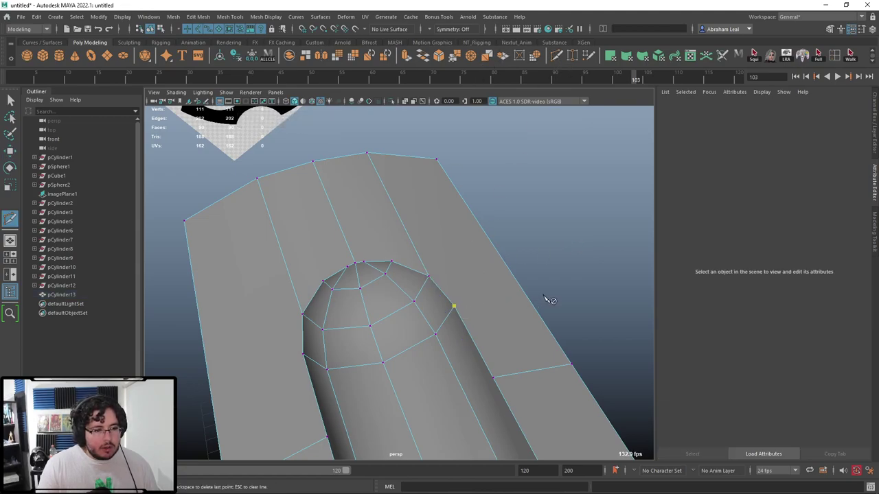
{"action": "left_click_drag", "start_coordinate": [535, 296], "coordinate": [516, 318], "text": "alt"}
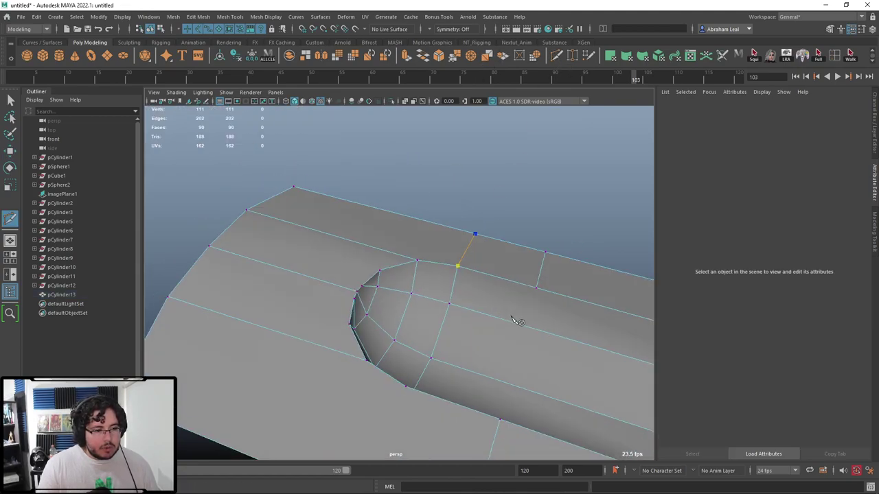
{"action": "right_click_drag", "start_coordinate": [477, 313], "coordinate": [457, 311], "text": "alt"}
{"action": "middle_click_drag", "start_coordinate": [456, 310], "coordinate": [456, 277], "text": "alt"}
Step: Cut a matching edge from the opposite rim vertex to the other outer border, at about 75% along that border edge
{"action": "key", "text": "super"}
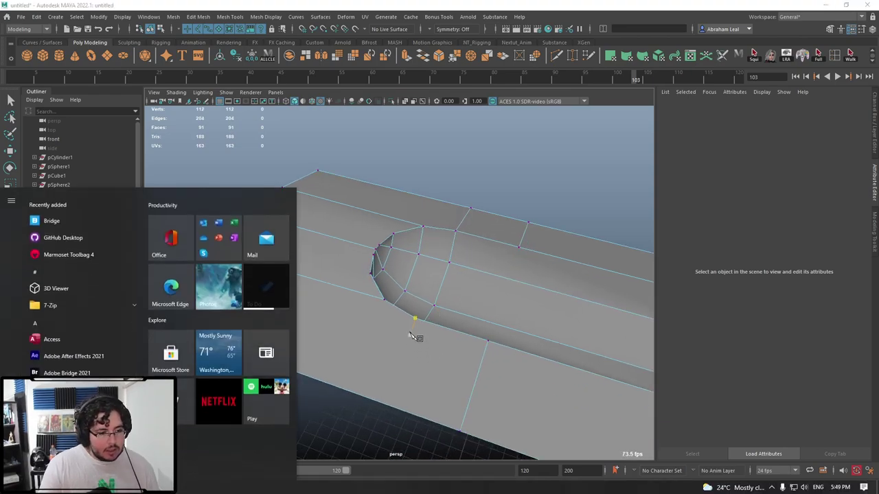
{"action": "left_click", "coordinate": [414, 318]}
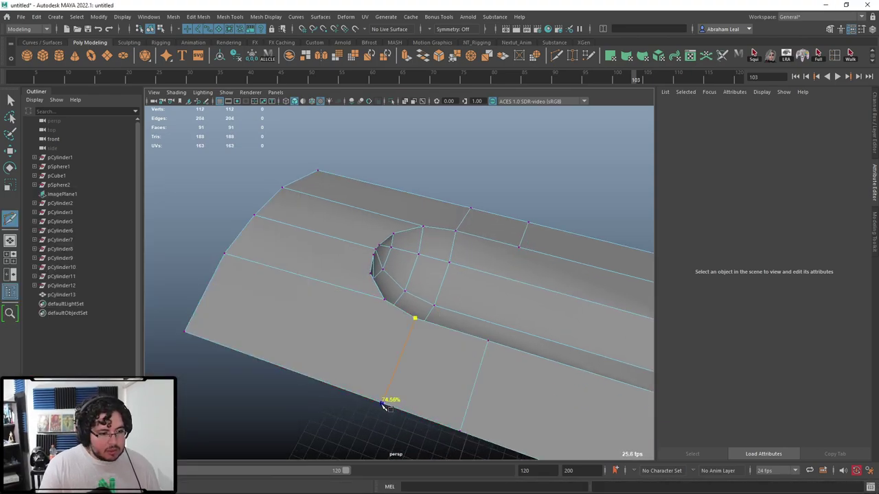
{"action": "left_click", "coordinate": [381, 404]}
{"action": "left_click_drag", "start_coordinate": [383, 400], "coordinate": [442, 242], "text": "alt"}
{"action": "key", "text": "q"}
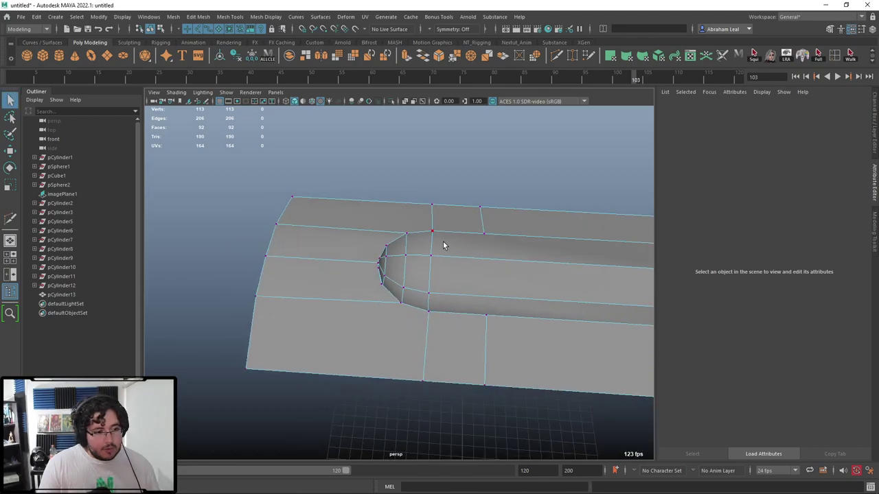
Step: Select the cross edge loop where the groove's dome begins and scale it flat along the wedge's length
{"action": "right_click_drag", "start_coordinate": [442, 236], "coordinate": [410, 234]}
{"action": "left_click_drag", "start_coordinate": [412, 237], "coordinate": [444, 283], "text": "alt"}
{"action": "key", "text": "4"}
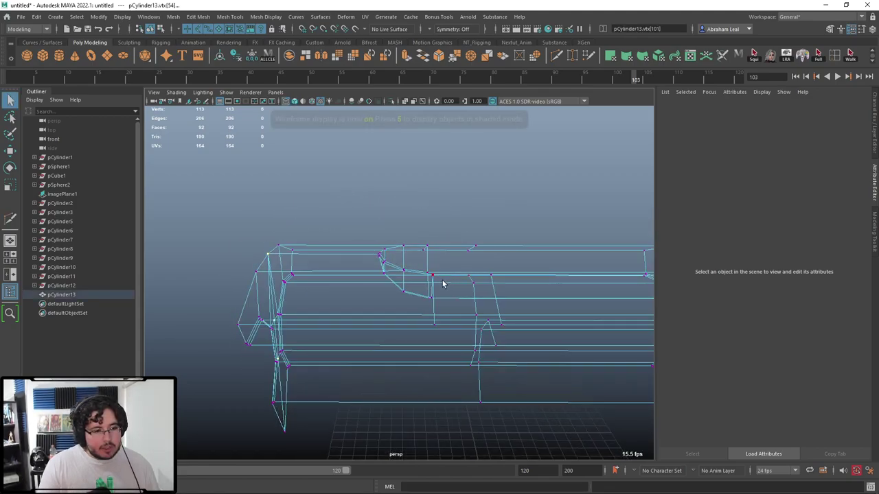
{"action": "right_click_drag", "start_coordinate": [444, 283], "coordinate": [441, 261]}
{"action": "left_click_drag", "start_coordinate": [428, 256], "coordinate": [437, 329], "text": "alt"}
{"action": "double_click", "coordinate": [430, 258]}
{"action": "key", "text": "r"}
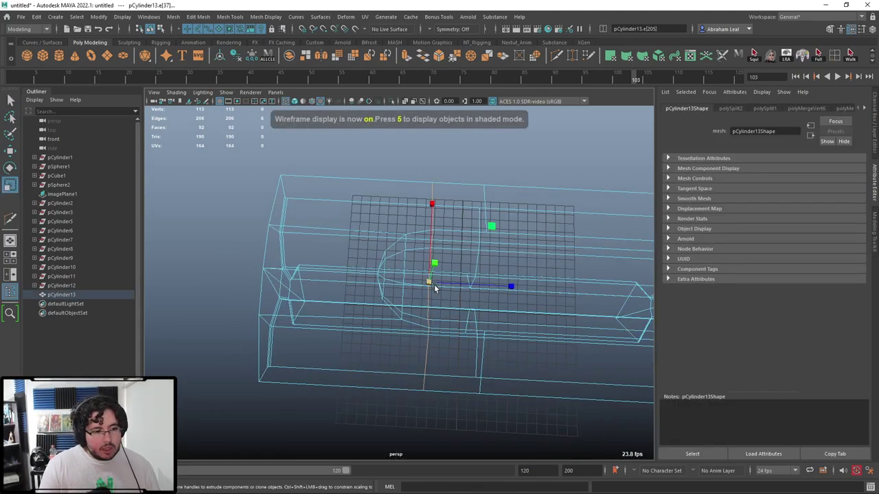
{"action": "left_click_drag", "start_coordinate": [377, 311], "coordinate": [382, 309]}
{"action": "mouse_move", "coordinate": [497, 291]}
{"action": "left_mouse_down", "text": "alt"}
{"action": "mouse_move", "coordinate": [483, 331]}
{"action": "mouse_move", "coordinate": [444, 288]}
{"action": "left_mouse_up", "text": "alt"}
{"action": "key", "text": "6"}
{"action": "middle_click_drag", "start_coordinate": [444, 289], "coordinate": [414, 337], "text": "alt"}
{"action": "left_click_drag", "start_coordinate": [415, 337], "coordinate": [378, 343], "text": "alt"}
Step: Cut edges with Multi-Cut from the next pair of dome rim vertices out to the wedge's two outer borders
{"action": "key", "text": "ctrl+shift+x"}
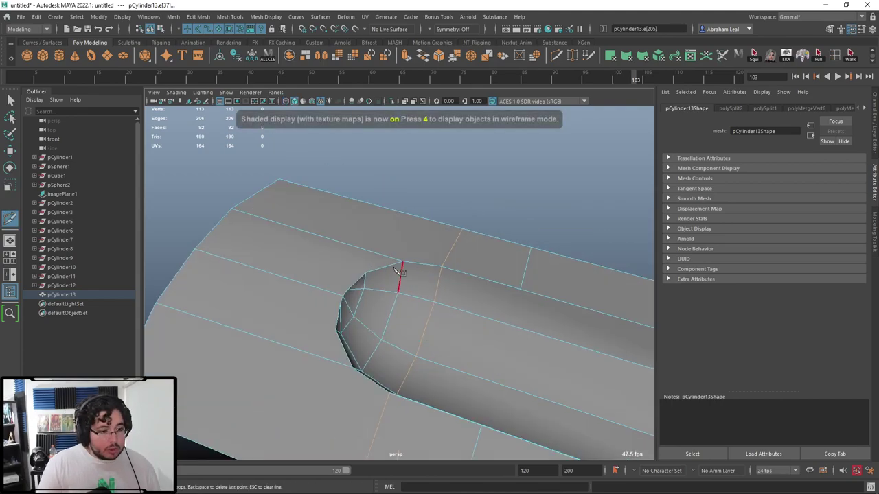
{"action": "left_click", "coordinate": [403, 263]}
{"action": "left_click_drag", "start_coordinate": [421, 252], "coordinate": [434, 260], "text": "alt"}
{"action": "left_click", "coordinate": [435, 198]}
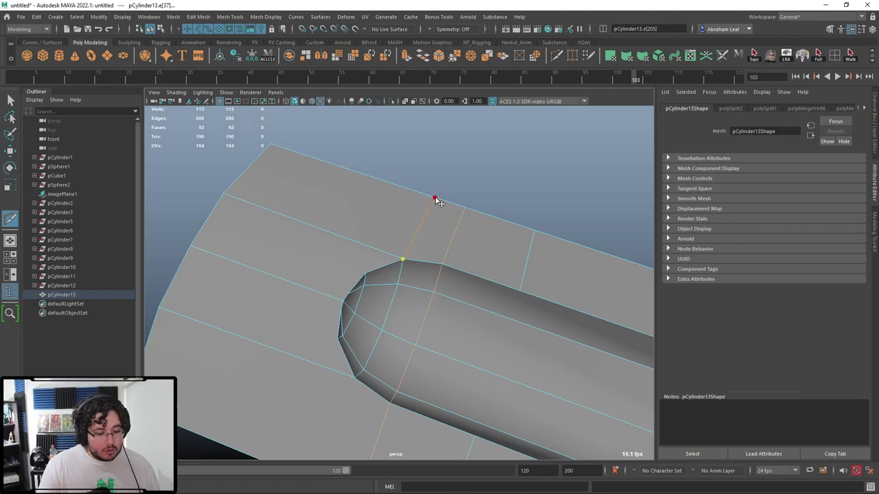
{"action": "left_click", "coordinate": [359, 378]}
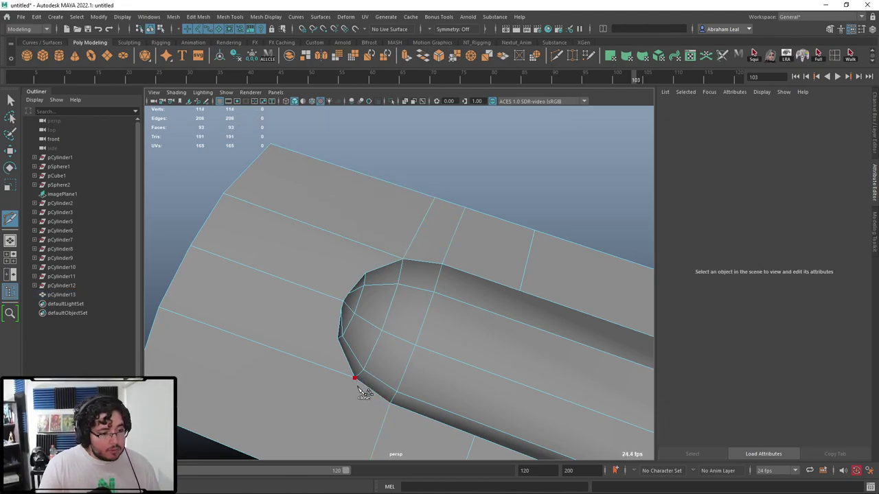
{"action": "middle_click_drag", "start_coordinate": [358, 390], "coordinate": [392, 321], "text": "alt"}
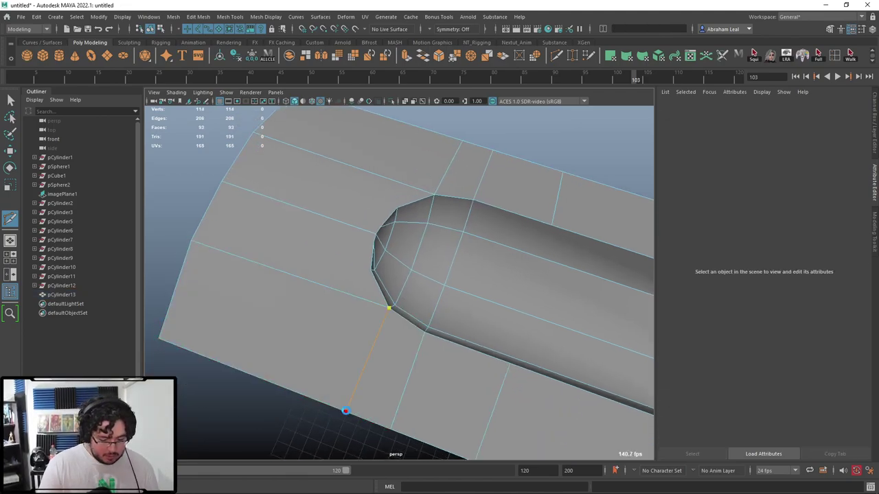
Step: Select the new cross edges through the dome, including both side cuts, and scale them flat along the wedge's length
{"action": "key", "text": "q"}
{"action": "left_click", "coordinate": [412, 251]}
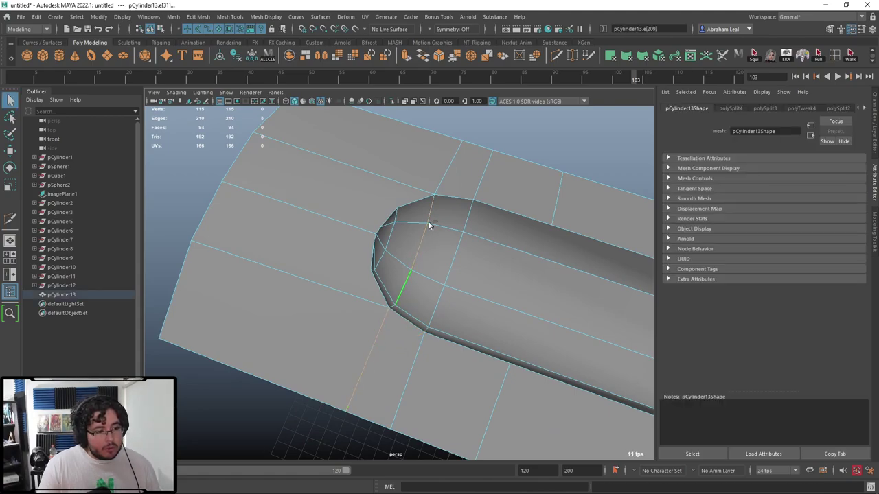
{"action": "left_click", "coordinate": [456, 166]}
{"action": "key", "text": "r"}
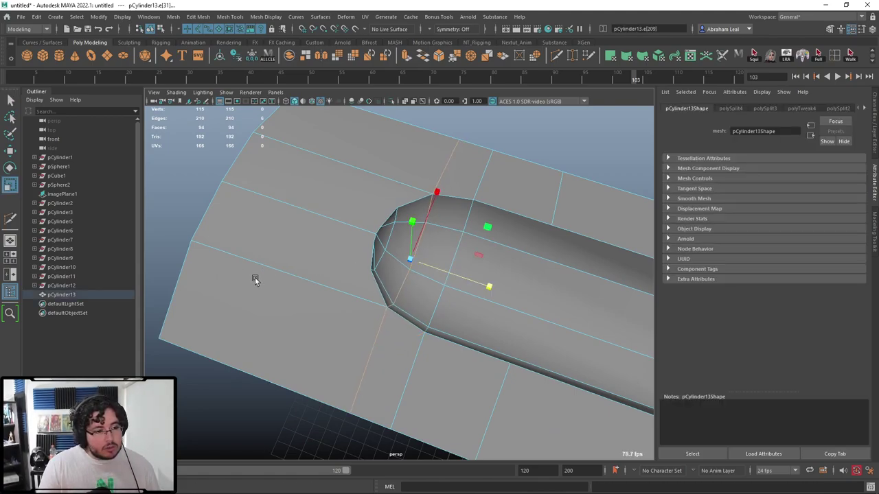
{"action": "key", "text": "w"}
Step: Select the three neighbouring rim vertices at the tip of the groove's dome and merge them into one
{"action": "left_click_drag", "start_coordinate": [254, 278], "coordinate": [400, 259], "text": "alt"}
{"action": "scroll", "coordinate": [400, 258], "scroll_direction": "up", "scroll_amount": 4}
{"action": "right_click_drag", "start_coordinate": [428, 232], "coordinate": [386, 235]}
{"action": "left_click", "coordinate": [420, 243]}
{"action": "key", "text": "q"}
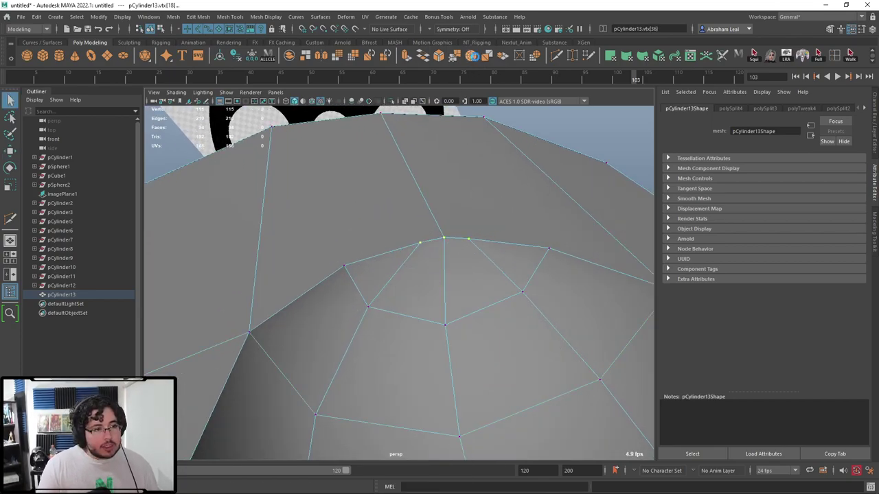
{"action": "left_click", "coordinate": [472, 56]}
Step: Merge the nearly overlapping pair of vertices left at the tip of the groove's dome
{"action": "left_click_drag", "start_coordinate": [448, 257], "coordinate": [437, 275], "text": "alt"}
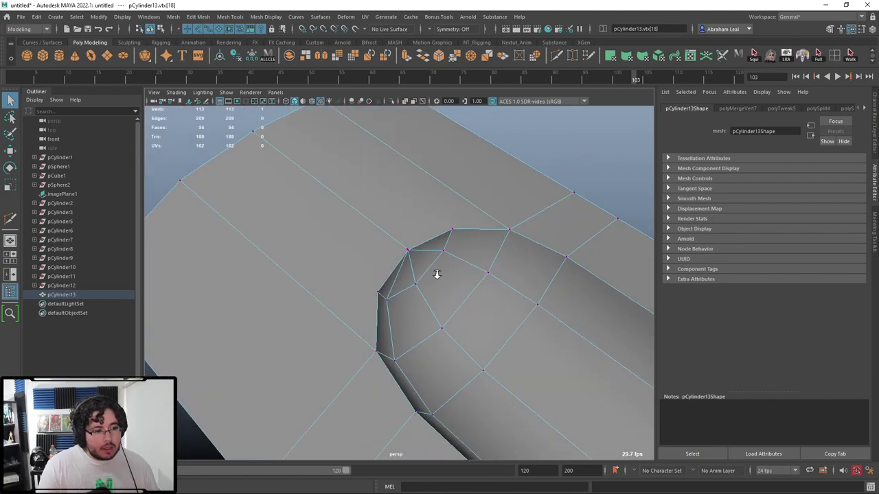
{"action": "scroll", "coordinate": [437, 275], "scroll_direction": "up", "scroll_amount": 5}
{"action": "middle_click_drag", "start_coordinate": [443, 229], "coordinate": [416, 269], "text": "alt"}
{"action": "scroll", "coordinate": [405, 233], "scroll_direction": "up", "scroll_amount": 4}
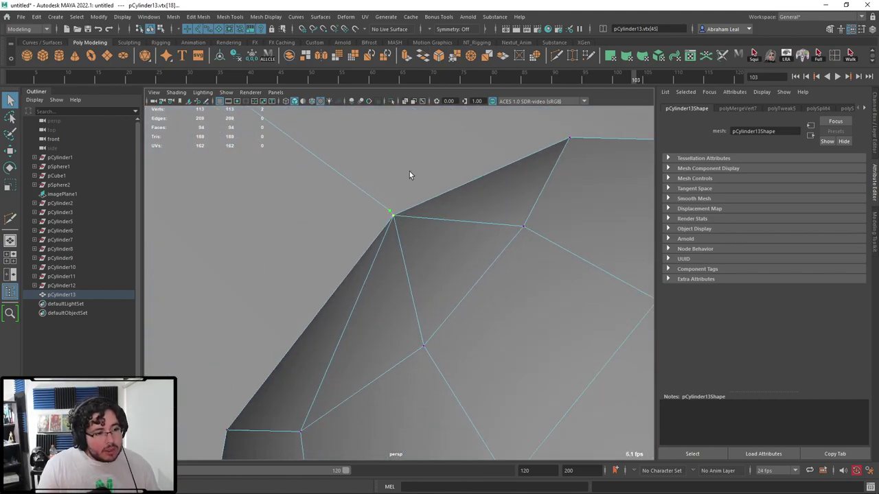
{"action": "left_click", "coordinate": [471, 57]}
{"action": "scroll", "coordinate": [430, 235], "scroll_direction": "down", "scroll_amount": 5}
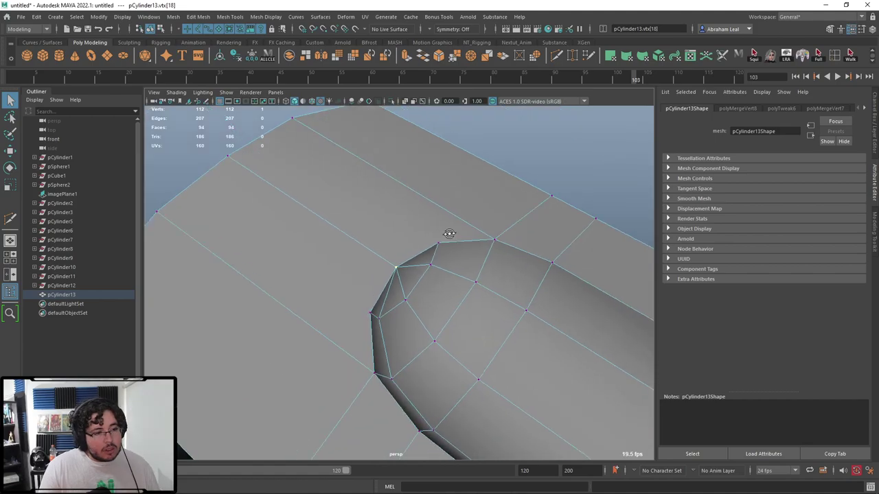
Step: Cut edges from the end-border vertices on either side of the centre line to the adjacent dome rim vertices, and check the smooth preview
{"action": "left_click_drag", "start_coordinate": [449, 233], "coordinate": [464, 229], "text": "alt"}
{"action": "left_click_drag", "start_coordinate": [315, 353], "coordinate": [428, 318], "text": "alt"}
{"action": "scroll", "coordinate": [364, 330], "scroll_direction": "down", "scroll_amount": 5}
{"action": "scroll", "coordinate": [410, 280], "scroll_direction": "up", "scroll_amount": 3}
{"action": "right_click_drag", "start_coordinate": [406, 304], "coordinate": [418, 270]}
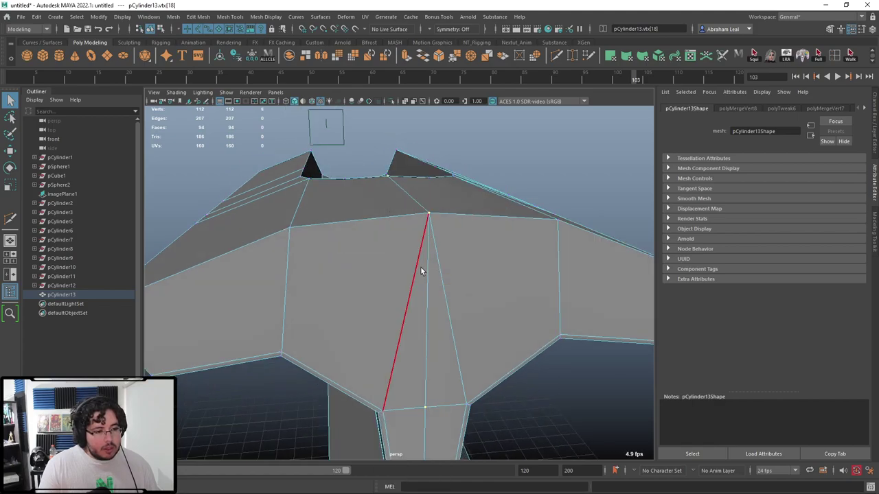
{"action": "mouse_move", "coordinate": [420, 271]}
{"action": "left_mouse_down", "text": "alt"}
{"action": "mouse_move", "coordinate": [416, 302]}
{"action": "mouse_move", "coordinate": [436, 338]}
{"action": "mouse_move", "coordinate": [565, 302]}
{"action": "mouse_move", "coordinate": [479, 260]}
{"action": "mouse_move", "coordinate": [478, 317]}
{"action": "mouse_move", "coordinate": [424, 306]}
{"action": "mouse_move", "coordinate": [415, 259]}
{"action": "mouse_move", "coordinate": [459, 328]}
{"action": "mouse_move", "coordinate": [413, 265]}
{"action": "left_mouse_up", "text": "alt"}
{"action": "scroll", "coordinate": [416, 259], "scroll_direction": "down", "scroll_amount": 4}
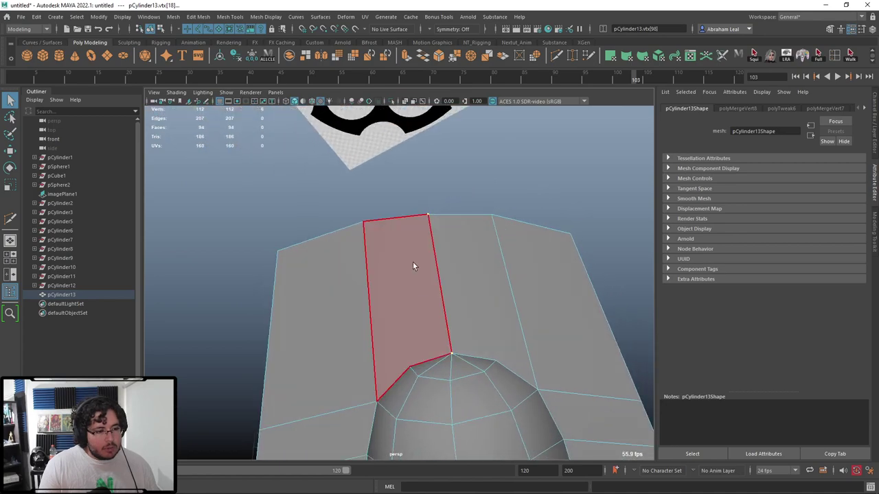
{"action": "left_click", "coordinate": [363, 222]}
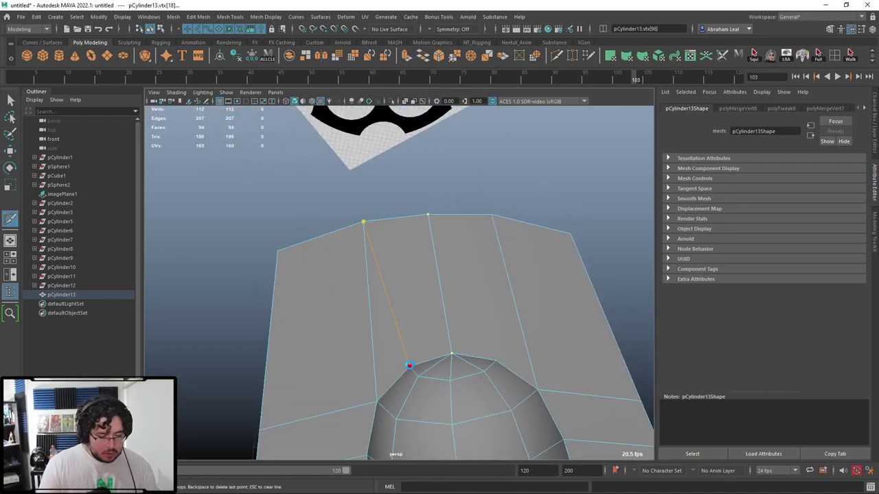
{"action": "key", "text": "Return"}
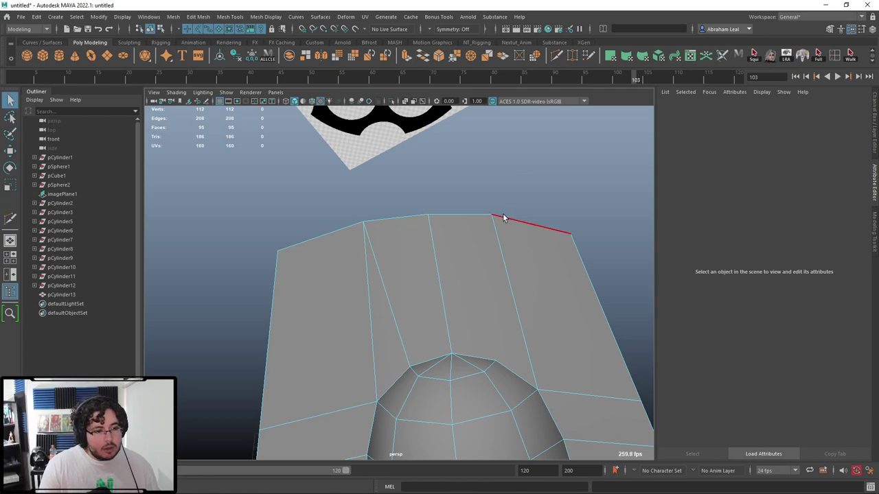
{"action": "key", "text": "g"}
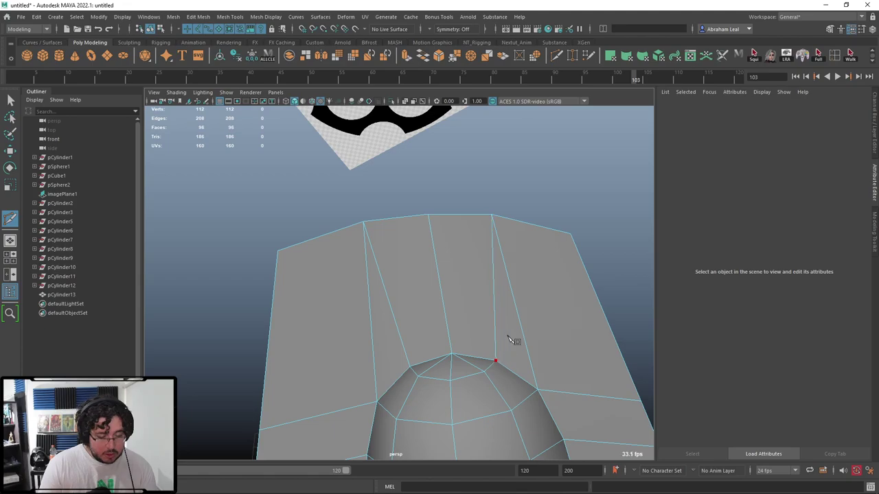
{"action": "key", "text": "3"}
{"action": "left_click_drag", "start_coordinate": [549, 357], "coordinate": [439, 313], "text": "alt"}
{"action": "key", "text": "1"}
{"action": "key", "text": "q"}
{"action": "left_click", "coordinate": [317, 302]}
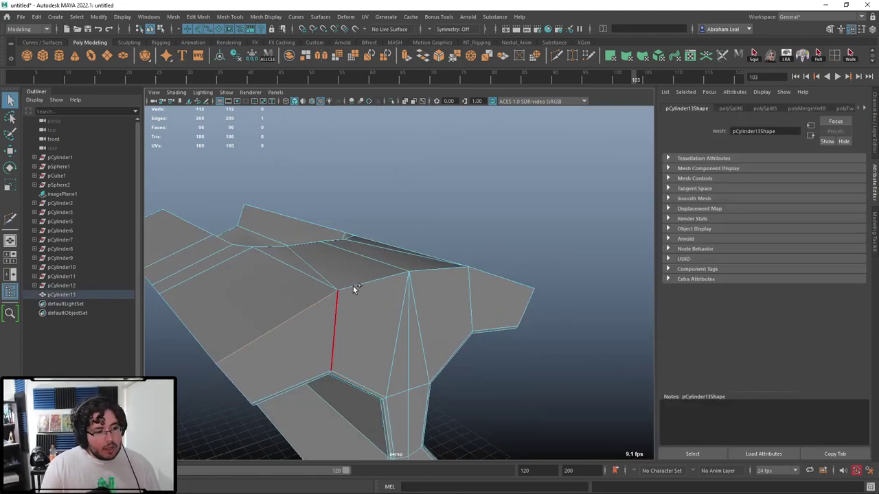
{"action": "left_click", "coordinate": [484, 276], "text": "shift"}
{"action": "left_click_drag", "start_coordinate": [484, 276], "coordinate": [343, 274], "text": "alt"}
{"action": "scroll", "coordinate": [338, 286], "scroll_direction": "up", "scroll_amount": 3}
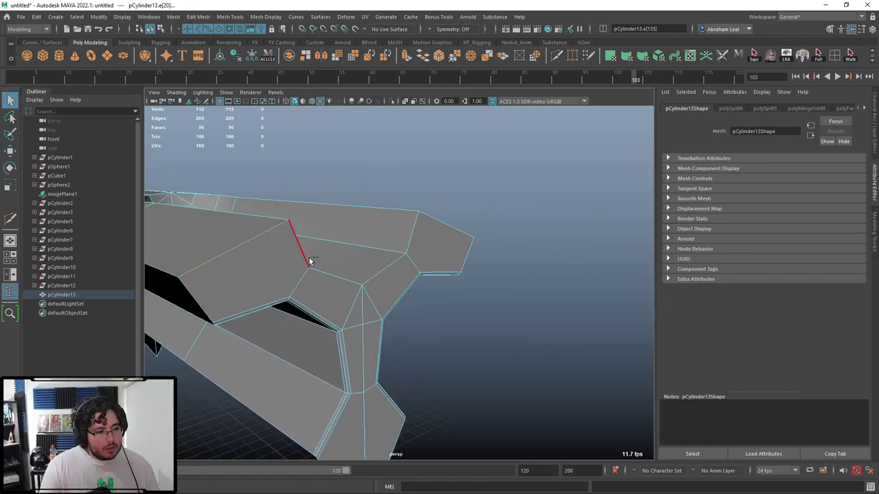
{"action": "left_click", "coordinate": [440, 225], "text": "shift"}
{"action": "scroll", "coordinate": [431, 247], "scroll_direction": "down", "scroll_amount": 3}
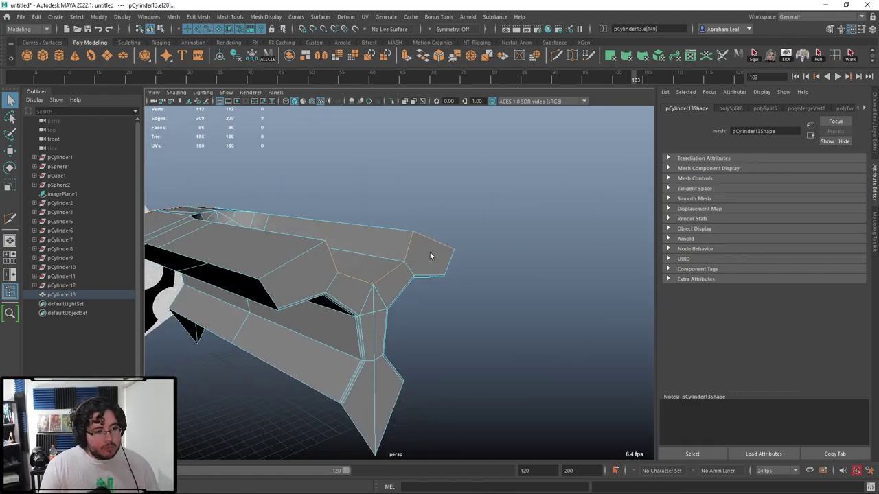
{"action": "left_click_drag", "start_coordinate": [431, 253], "coordinate": [371, 296], "text": "alt"}
{"action": "scroll", "coordinate": [343, 302], "scroll_direction": "up", "scroll_amount": 2}
{"action": "left_click", "coordinate": [281, 318], "text": "shift"}
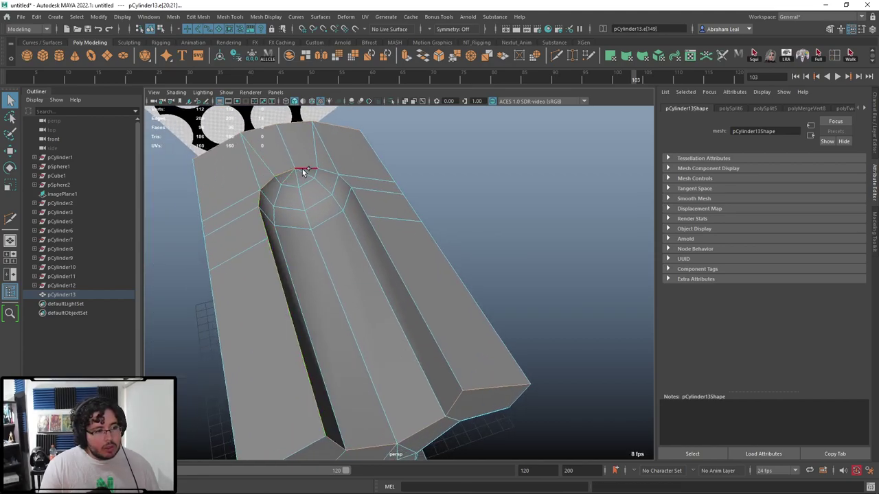
{"action": "left_click", "coordinate": [390, 259], "text": "shift"}
{"action": "scroll", "coordinate": [394, 273], "scroll_direction": "down", "scroll_amount": 2}
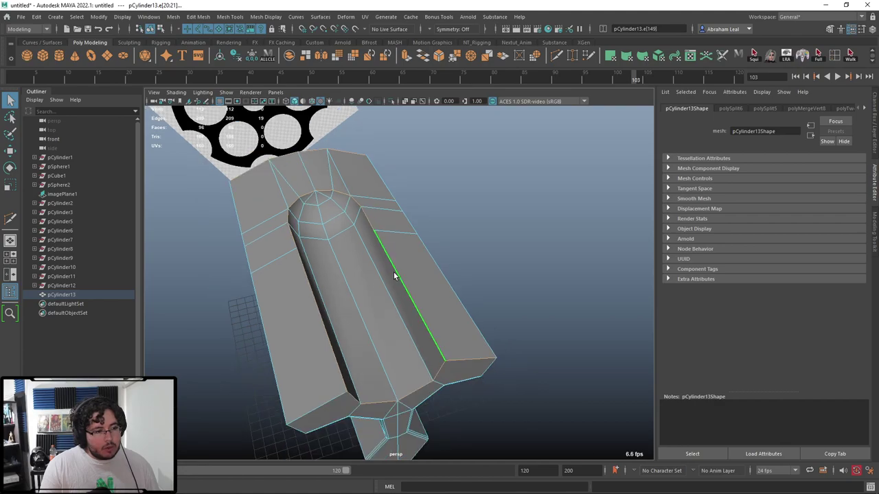
{"action": "left_click_drag", "start_coordinate": [394, 275], "coordinate": [376, 350], "text": "alt"}
{"action": "scroll", "coordinate": [371, 330], "scroll_direction": "up", "scroll_amount": 4}
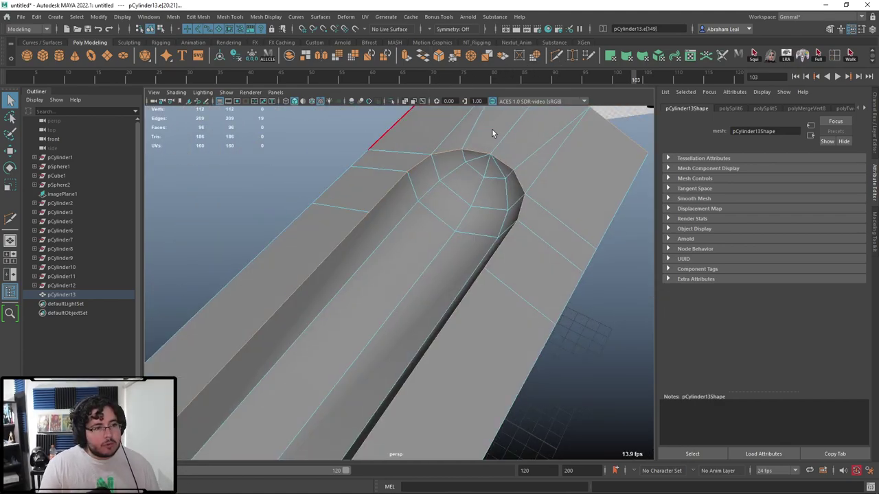
Step: Cut an edge path across the groove joining the two remaining side cuts, and scale the complete loop flat along the wedge's length
{"action": "key", "text": "y"}
{"action": "left_click_drag", "start_coordinate": [417, 240], "coordinate": [490, 225], "text": "alt"}
{"action": "left_click", "coordinate": [438, 217]}
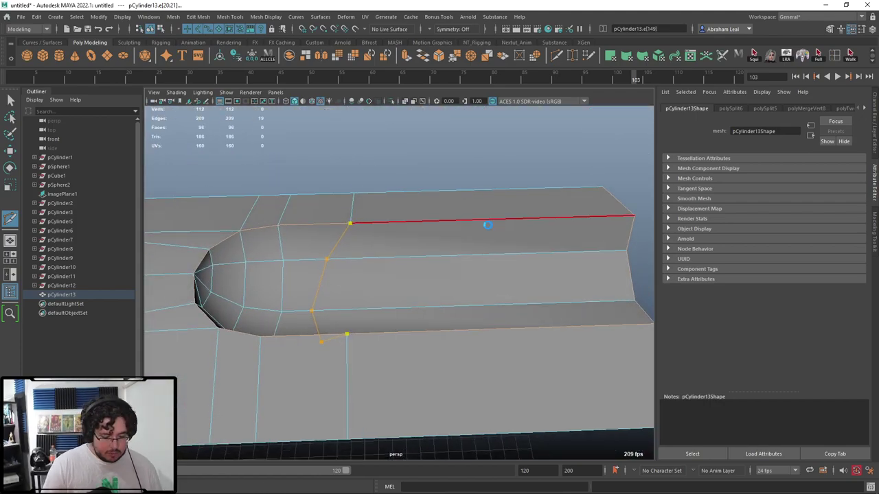
{"action": "key", "text": "q"}
{"action": "double_click", "coordinate": [332, 242]}
{"action": "key", "text": "r"}
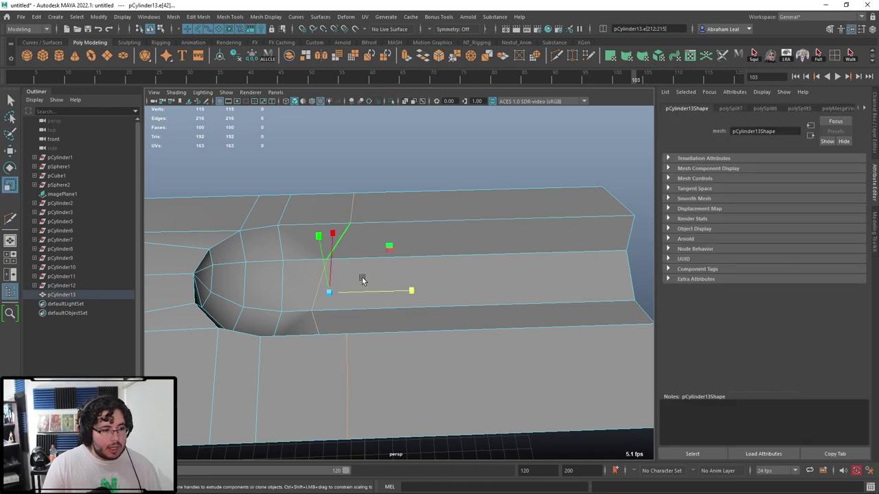
Step: Select the groove's rim edges along both long sides and around the dome tip
{"action": "left_click_drag", "start_coordinate": [472, 155], "coordinate": [433, 182], "text": "alt"}
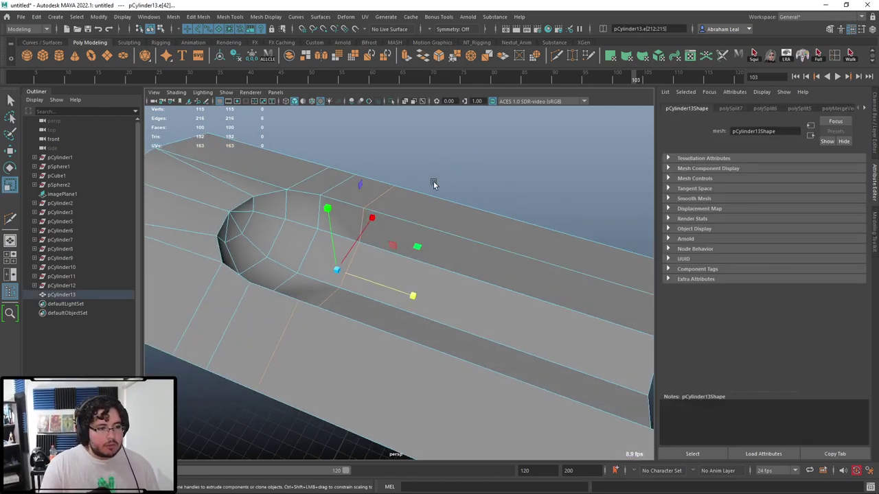
{"action": "right_click_drag", "start_coordinate": [435, 181], "coordinate": [504, 151]}
{"action": "left_click", "coordinate": [504, 152]}
{"action": "left_click", "coordinate": [444, 226]}
{"action": "right_click_drag", "start_coordinate": [437, 229], "coordinate": [436, 196]}
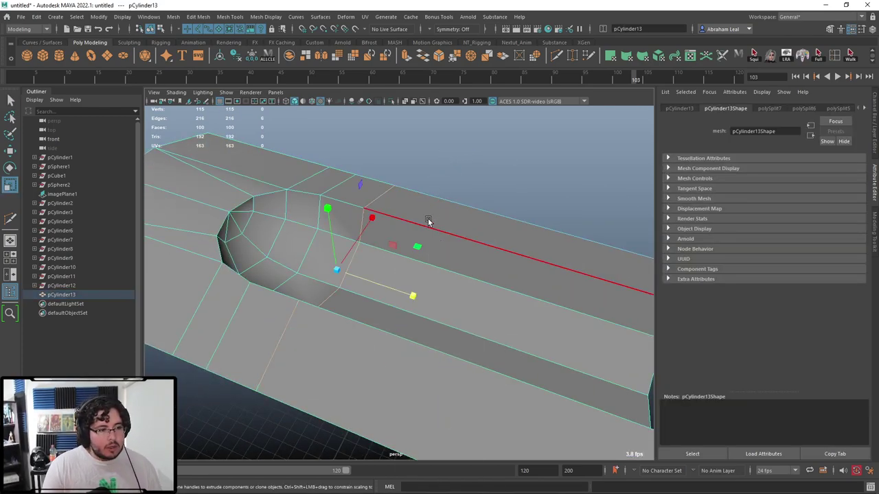
{"action": "double_click", "coordinate": [426, 228]}
{"action": "left_click", "coordinate": [362, 324]}
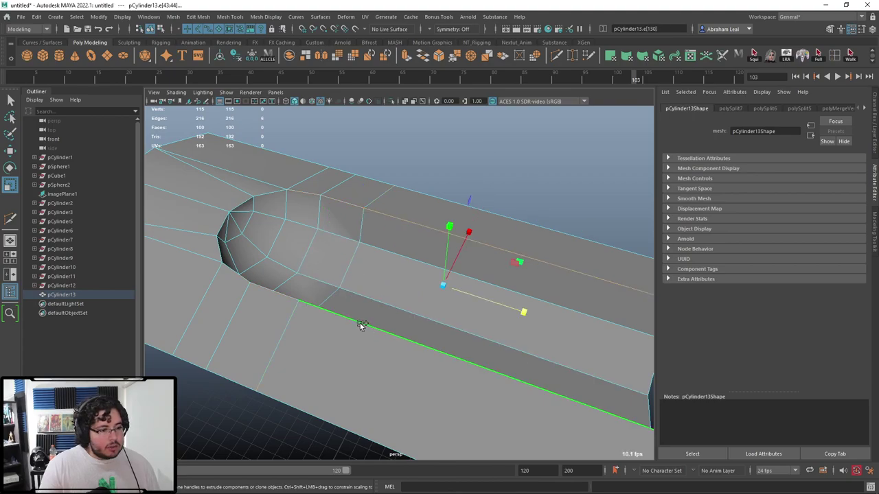
{"action": "left_click", "coordinate": [214, 250], "text": "shift"}
{"action": "left_click", "coordinate": [222, 225], "text": "shift"}
Step: Add the upper border edges of the wedge's end face at the groove's open end to the edge selection
{"action": "middle_click_drag", "start_coordinate": [402, 243], "coordinate": [290, 213], "text": "alt"}
{"action": "scroll", "coordinate": [290, 213], "scroll_direction": "down", "scroll_amount": 4}
{"action": "left_click_drag", "start_coordinate": [410, 268], "coordinate": [369, 233], "text": "alt"}
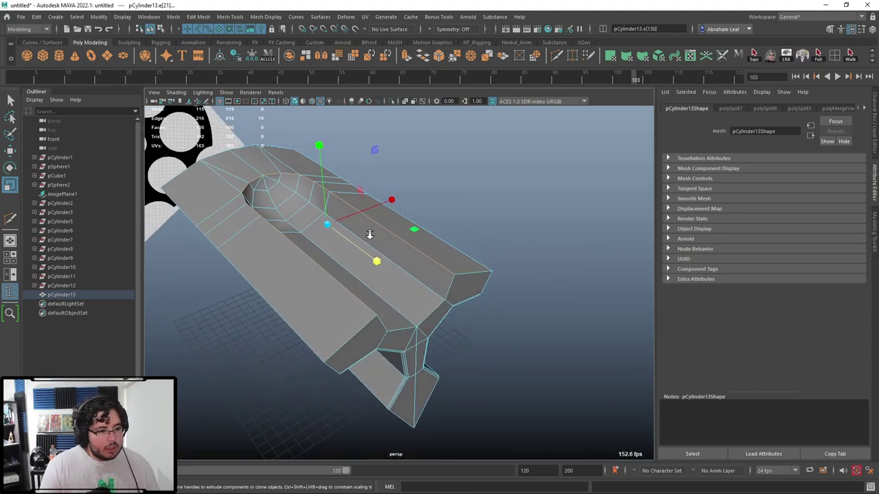
{"action": "scroll", "coordinate": [369, 234], "scroll_direction": "up", "scroll_amount": 5}
{"action": "left_click", "coordinate": [518, 270], "text": "shift"}
{"action": "left_click", "coordinate": [486, 300], "text": "shift"}
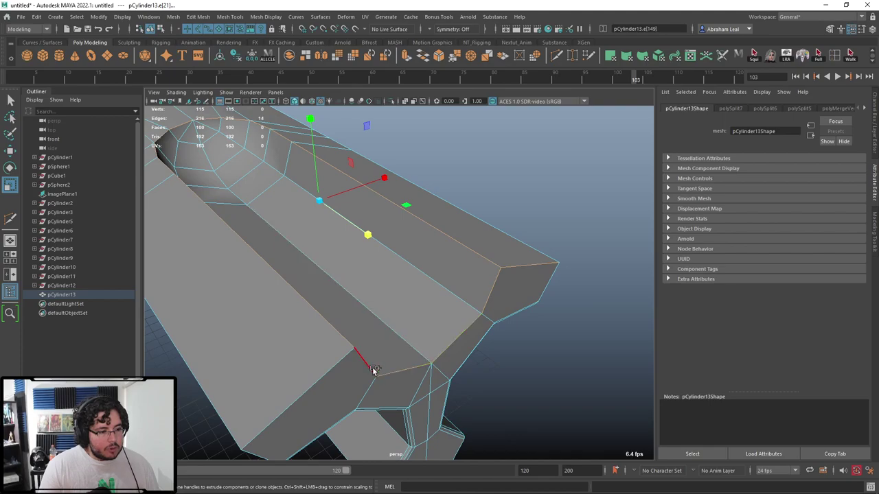
{"action": "left_click", "coordinate": [374, 371], "text": "shift"}
{"action": "left_click", "coordinate": [304, 385], "text": "shift"}
Step: Add the upper border edges of the opposite end face, beyond the dome, to the edge selection
{"action": "scroll", "coordinate": [367, 331], "scroll_direction": "down", "scroll_amount": 3}
{"action": "left_click_drag", "start_coordinate": [367, 332], "coordinate": [368, 330], "text": "alt"}
{"action": "middle_click_drag", "start_coordinate": [367, 330], "coordinate": [411, 307], "text": "alt"}
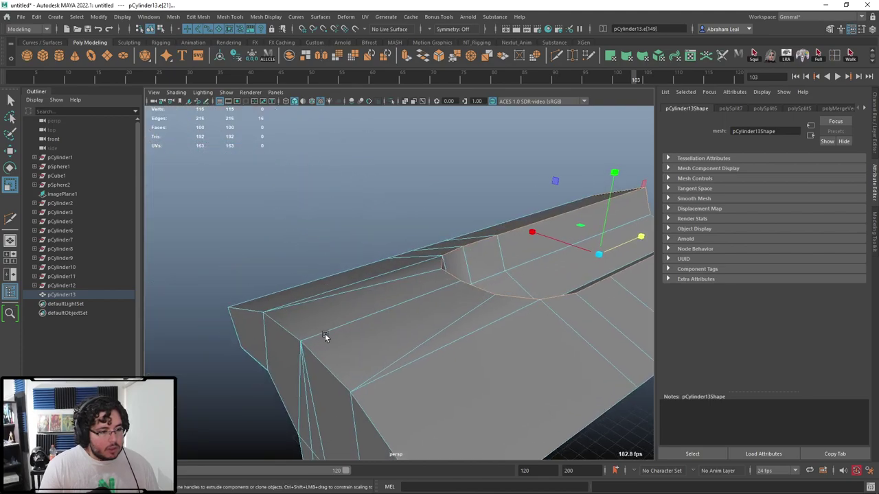
{"action": "left_click_drag", "start_coordinate": [325, 334], "coordinate": [423, 296], "text": "alt"}
{"action": "left_click", "coordinate": [427, 293], "text": "shift"}
{"action": "left_click", "coordinate": [487, 301], "text": "shift"}
{"action": "middle_click_drag", "start_coordinate": [469, 293], "coordinate": [448, 281], "text": "alt"}
{"action": "middle_click_drag", "start_coordinate": [519, 294], "coordinate": [470, 285], "text": "alt"}
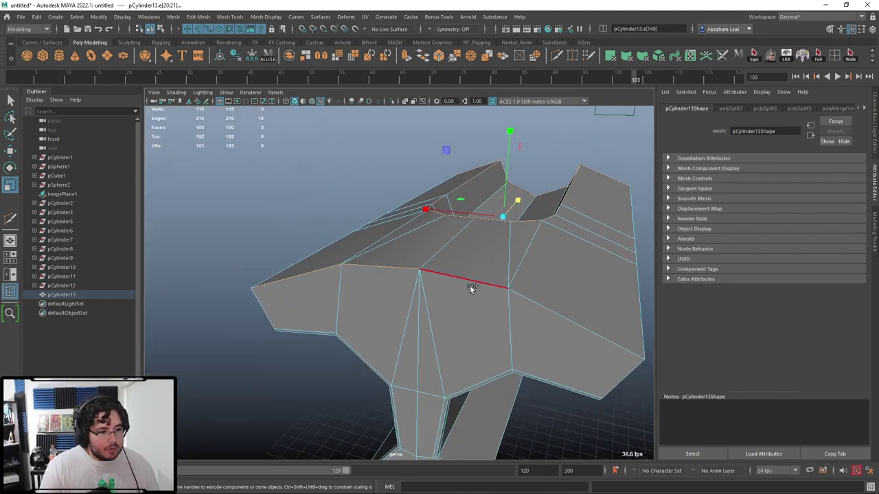
{"action": "left_click", "coordinate": [553, 317], "text": "shift"}
Step: Bevel the selected edges with a fraction of 0.07 and 2 segments, then show the wedge in smooth preview and deselect it
{"action": "left_click_drag", "start_coordinate": [585, 306], "coordinate": [513, 299], "text": "alt"}
{"action": "scroll", "coordinate": [514, 299], "scroll_direction": "down", "scroll_amount": 4}
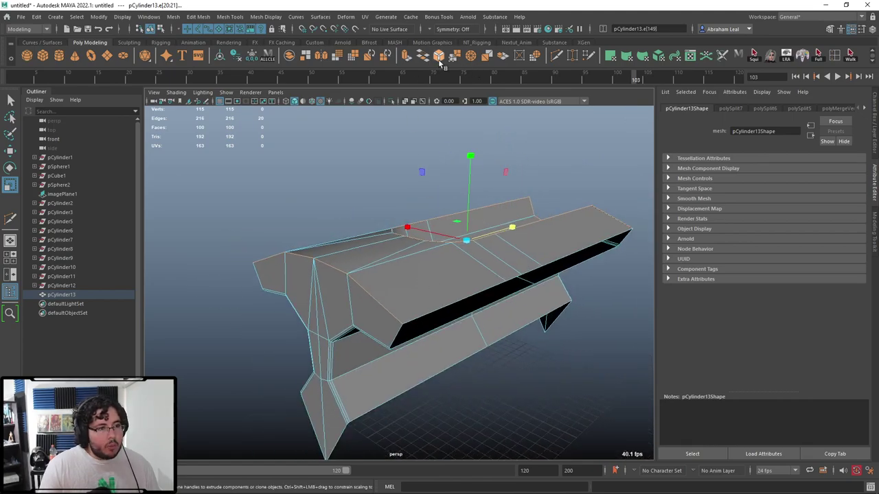
{"action": "left_click", "coordinate": [438, 55]}
{"action": "left_click_drag", "start_coordinate": [456, 264], "coordinate": [530, 293], "text": "alt"}
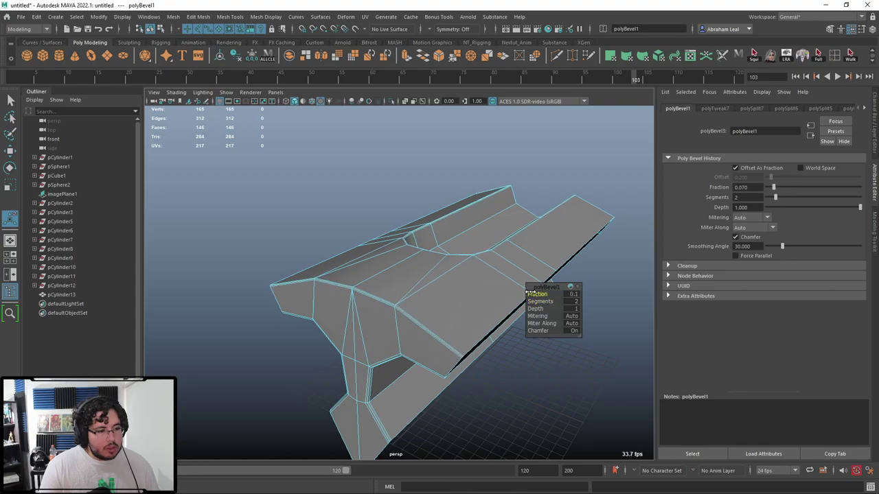
{"action": "key", "text": "3"}
{"action": "key", "text": "q"}
{"action": "left_click", "coordinate": [441, 164]}
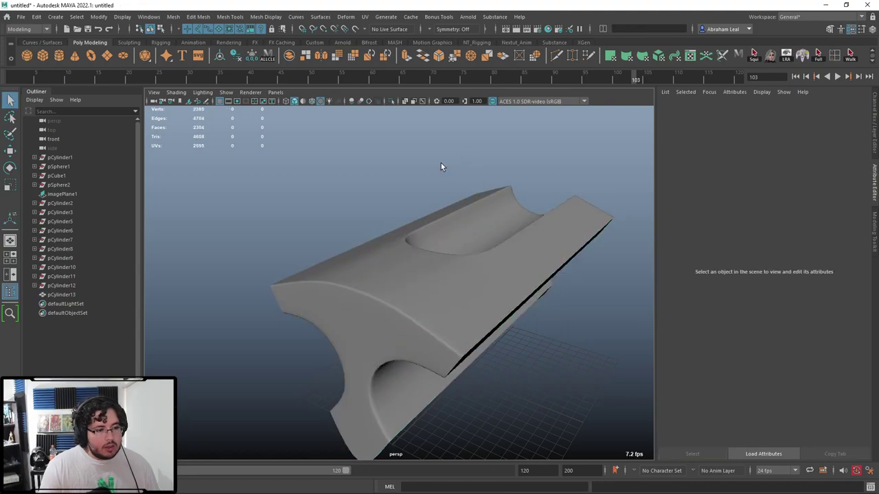
Step: Examine the bevelled wedge around the groove's dome from several angles, comparing smooth preview with the unsmoothed mesh
{"action": "left_click_drag", "start_coordinate": [433, 172], "coordinate": [526, 191], "text": "alt"}
{"action": "scroll", "coordinate": [508, 227], "scroll_direction": "up", "scroll_amount": 4}
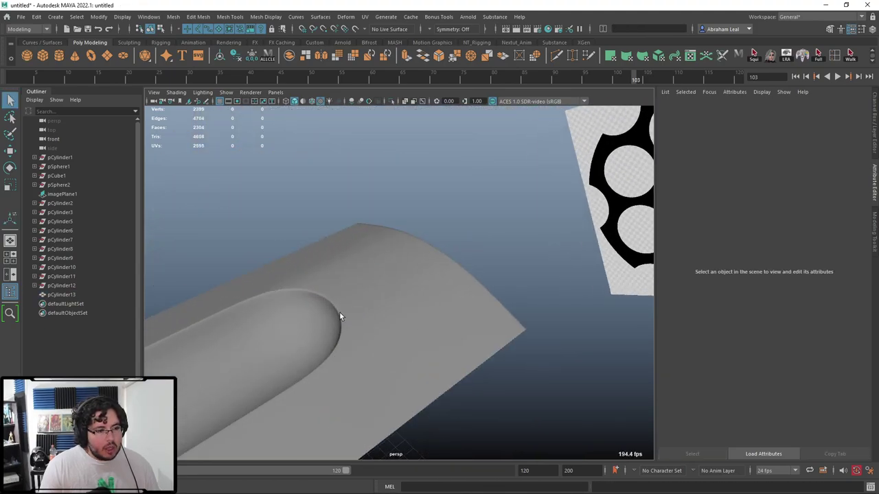
{"action": "left_click", "coordinate": [340, 312]}
{"action": "left_click_drag", "start_coordinate": [343, 312], "coordinate": [426, 302], "text": "alt"}
{"action": "key", "text": "1"}
{"action": "key", "text": "3"}
{"action": "key", "text": "1"}
{"action": "scroll", "coordinate": [492, 278], "scroll_direction": "up", "scroll_amount": 4}
{"action": "scroll", "coordinate": [488, 283], "scroll_direction": "down", "scroll_amount": 4}
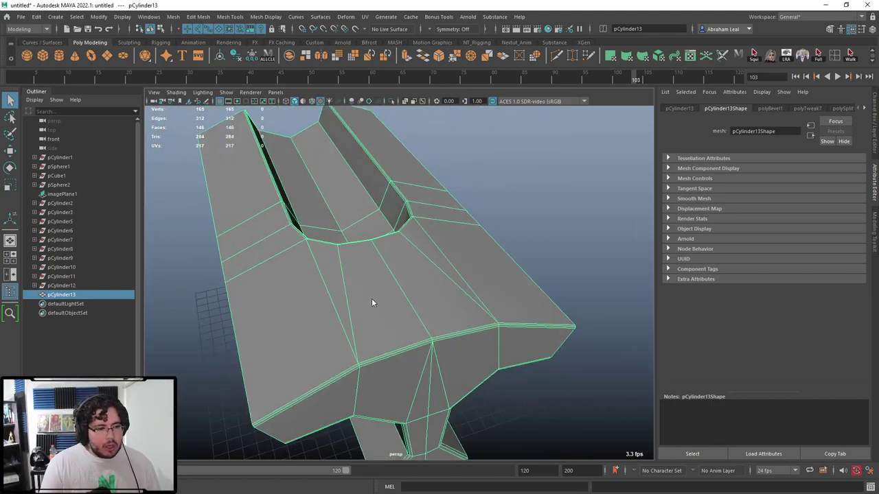
Step: Delete the two diagonal edges that run from the dome's rim to the wedge's far end face
{"action": "right_click_drag", "start_coordinate": [371, 298], "coordinate": [395, 308]}
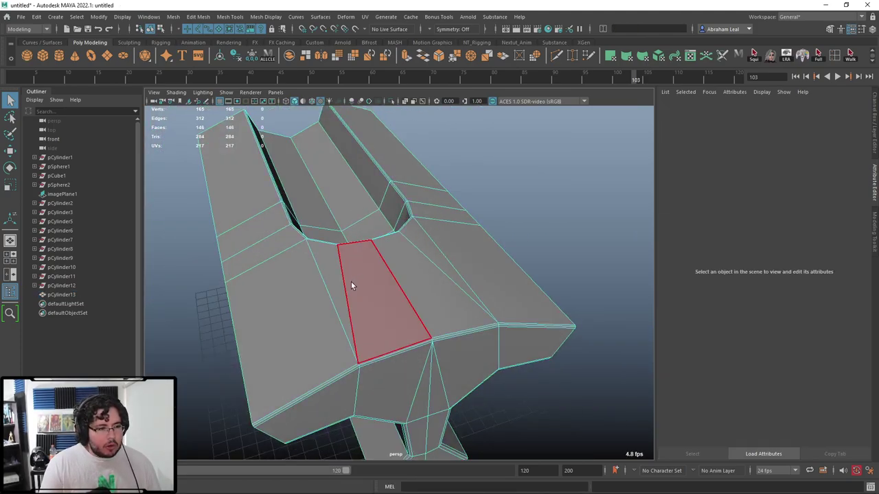
{"action": "right_click_drag", "start_coordinate": [341, 233], "coordinate": [343, 265]}
{"action": "left_click", "coordinate": [337, 270]}
{"action": "left_click", "coordinate": [439, 259], "text": "shift"}
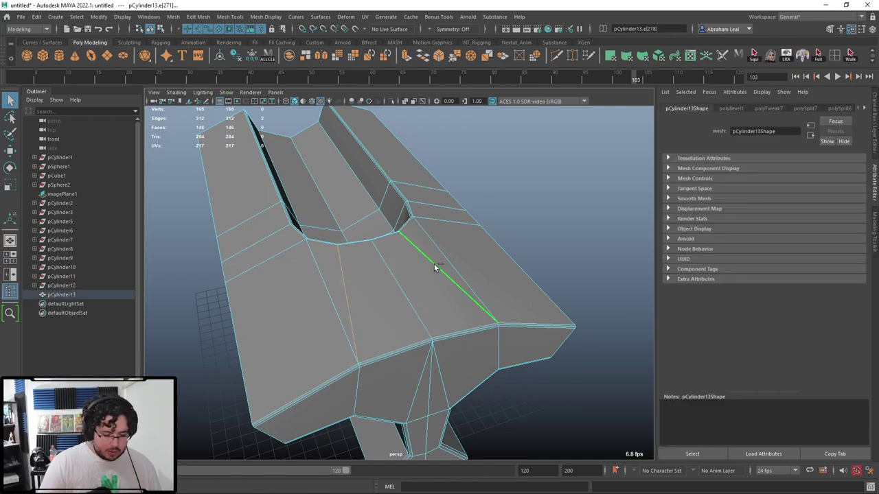
{"action": "key", "text": "Delete"}
{"action": "left_click_drag", "start_coordinate": [352, 240], "coordinate": [440, 260], "text": "alt"}
{"action": "key", "text": "ctrl+z"}
{"action": "key", "text": "ctrl+z"}
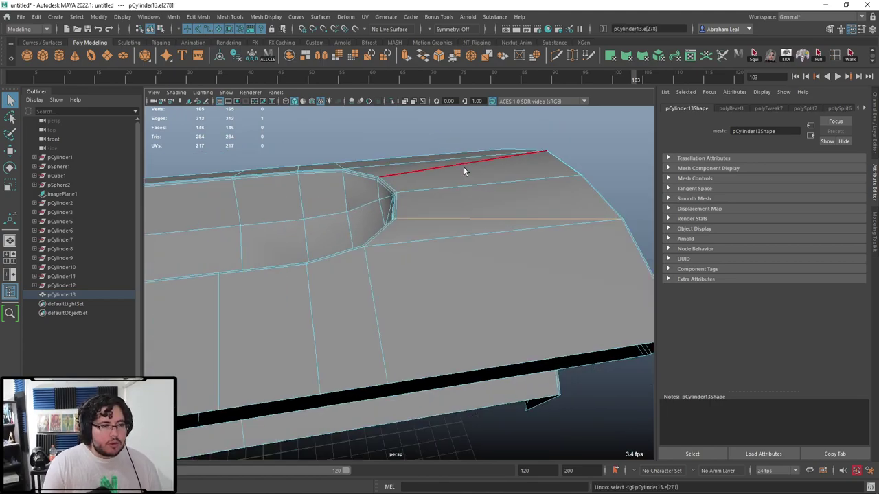
{"action": "key", "text": "ctrl+Delete"}
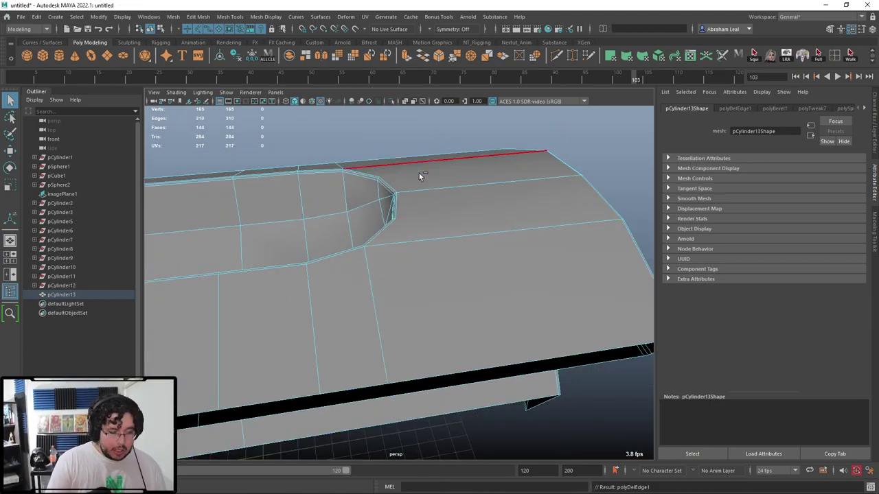
Step: Insert a cross edge beside the dome, running from the lengthwise edge to the wedge's long side
{"action": "left_click", "coordinate": [557, 56]}
{"action": "left_click", "coordinate": [412, 242]}
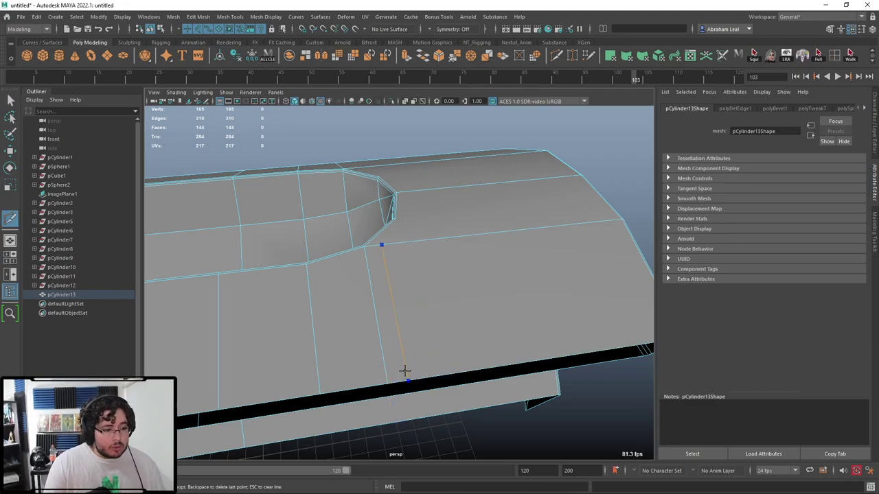
{"action": "key", "text": "Return"}
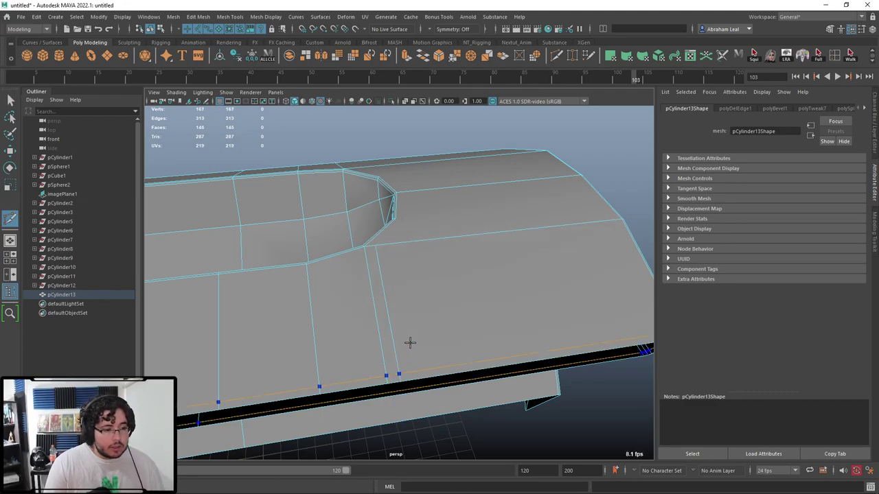
Step: Insert a matching cross edge on the opposite side of the dome with the Multi-Cut tool
{"action": "left_click_drag", "start_coordinate": [409, 309], "coordinate": [405, 336], "text": "alt"}
{"action": "scroll", "coordinate": [404, 334], "scroll_direction": "up", "scroll_amount": 3}
{"action": "left_click_drag", "start_coordinate": [378, 289], "coordinate": [458, 379], "text": "alt"}
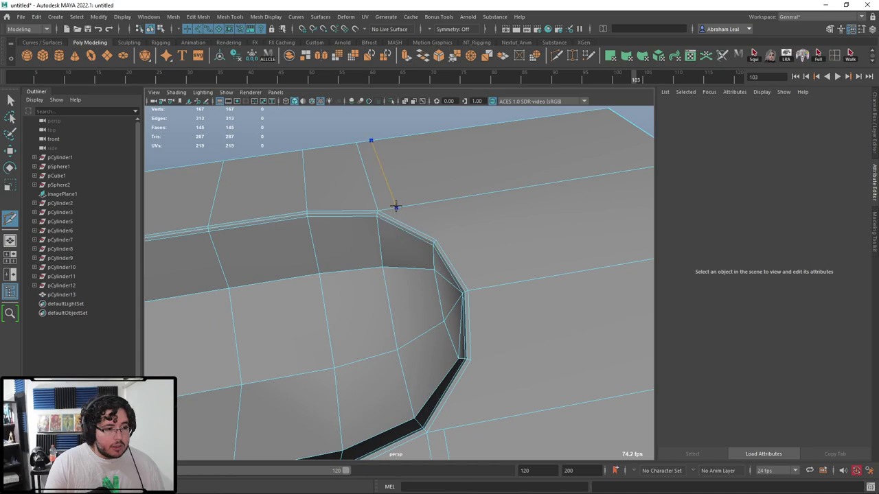
{"action": "key", "text": "ctrl+shift"}
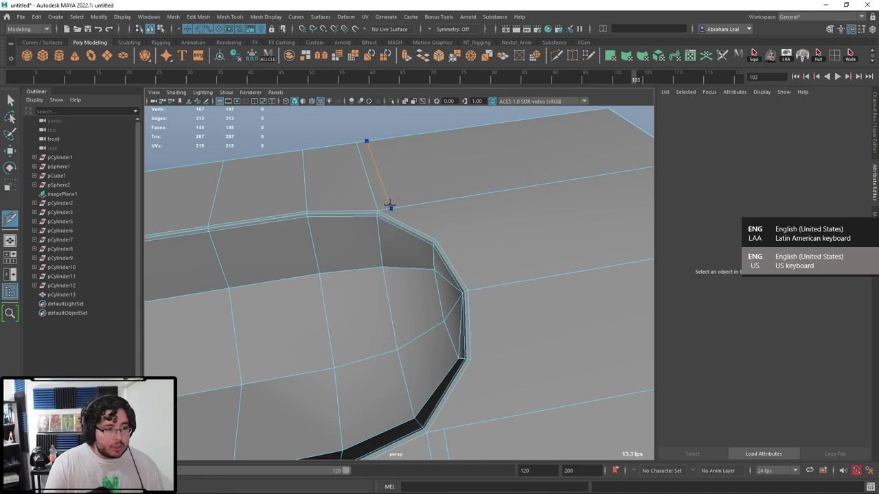
{"action": "key", "text": "q"}
{"action": "key", "text": "ctrl+shift+x"}
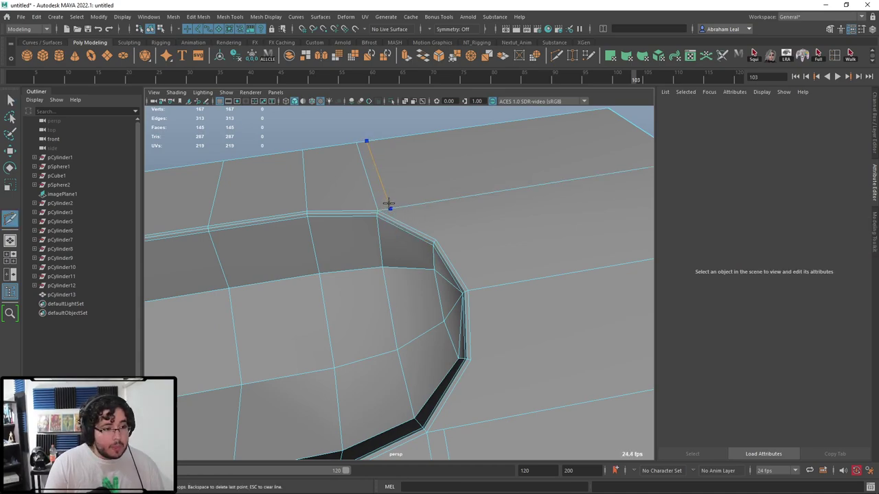
{"action": "key", "text": "Return"}
Step: Select both new cross edges and scale them towards each other along the wedge's length to bring them into line
{"action": "key", "text": "q"}
{"action": "left_click", "coordinate": [373, 186]}
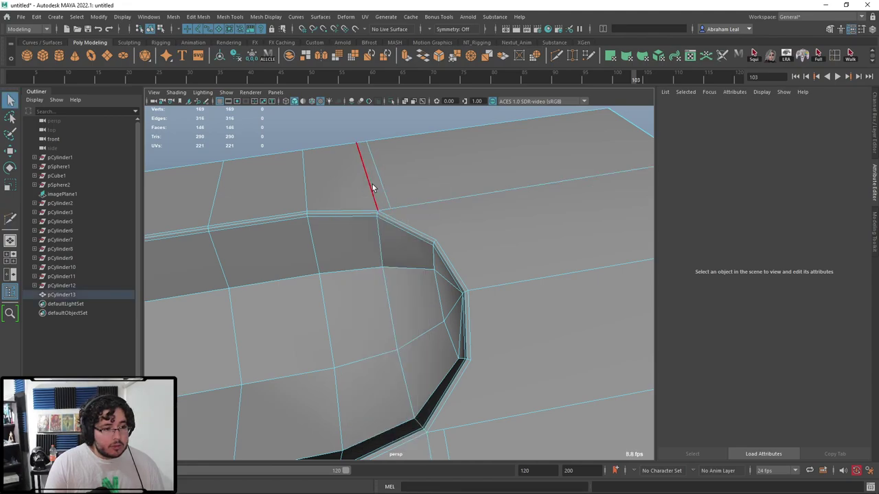
{"action": "left_click", "coordinate": [384, 187]}
{"action": "scroll", "coordinate": [388, 190], "scroll_direction": "down", "scroll_amount": 3}
{"action": "middle_click_drag", "start_coordinate": [426, 358], "coordinate": [411, 314], "text": "alt"}
{"action": "left_click", "coordinate": [417, 355], "text": "shift"}
{"action": "key", "text": "r"}
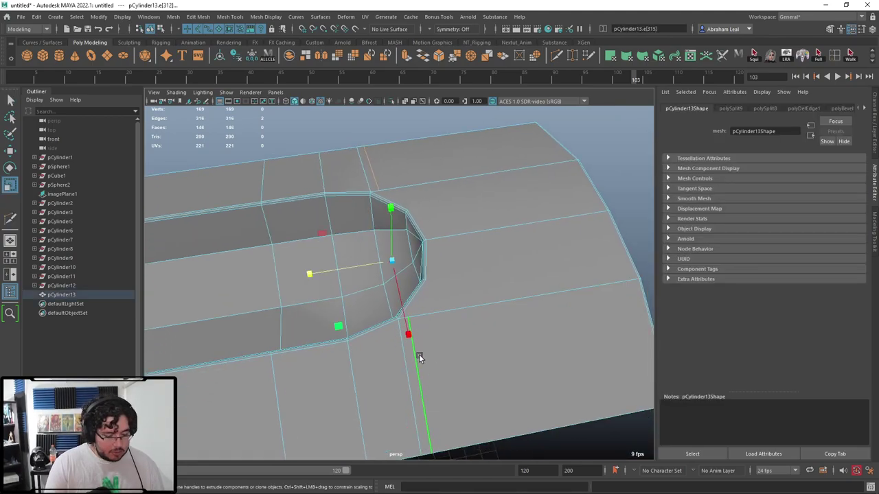
{"action": "left_click_drag", "start_coordinate": [310, 274], "coordinate": [324, 273]}
Step: Cut an outer ring of edges around the dome's rim, linking the inner ends of the two cross edges
{"action": "left_click_drag", "start_coordinate": [464, 242], "coordinate": [460, 257], "text": "alt"}
{"action": "scroll", "coordinate": [459, 257], "scroll_direction": "up", "scroll_amount": 3}
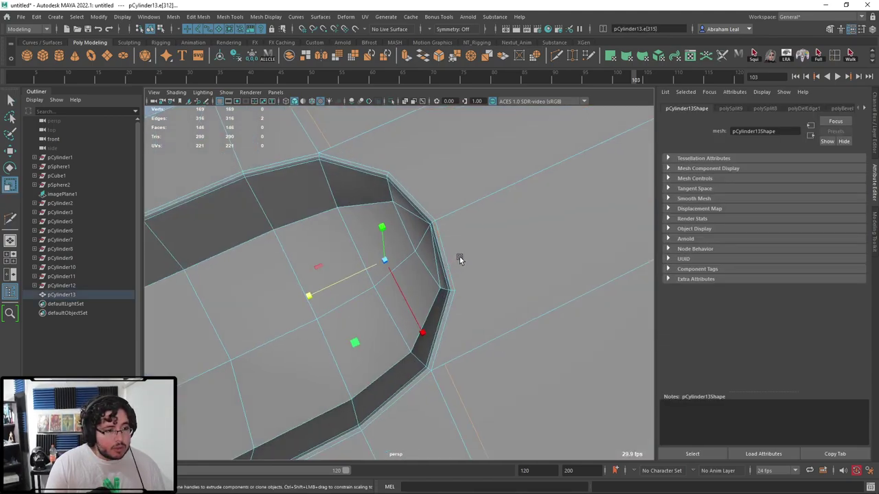
{"action": "middle_click_drag", "start_coordinate": [464, 179], "coordinate": [454, 209], "text": "alt"}
{"action": "key", "text": "ctrl+shift+x"}
{"action": "left_click", "coordinate": [379, 199]}
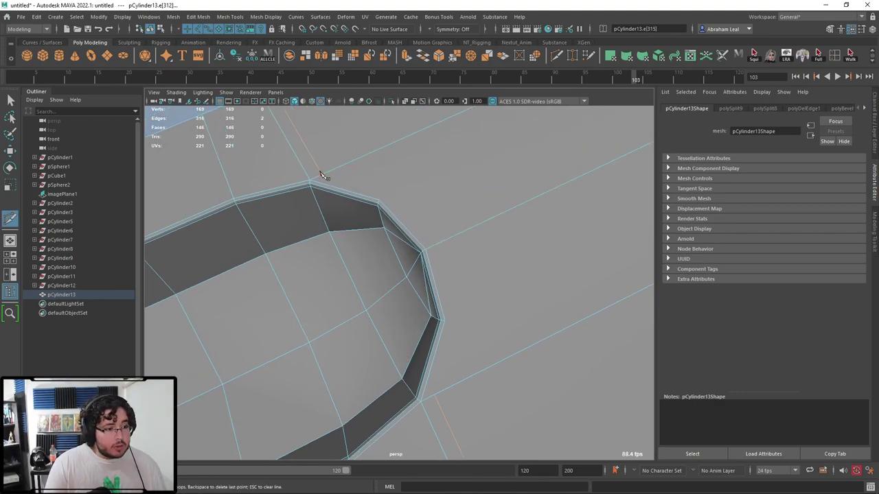
{"action": "left_click", "coordinate": [321, 175]}
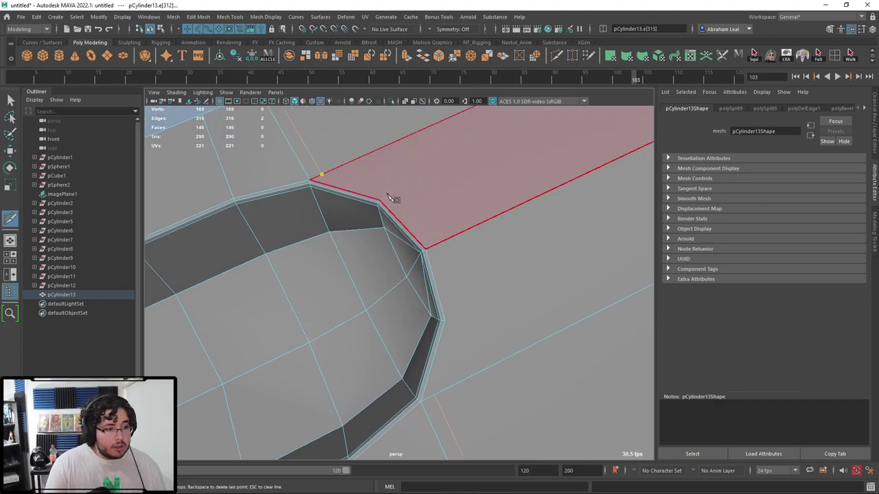
{"action": "left_click", "coordinate": [386, 194]}
{"action": "left_click", "coordinate": [440, 242]}
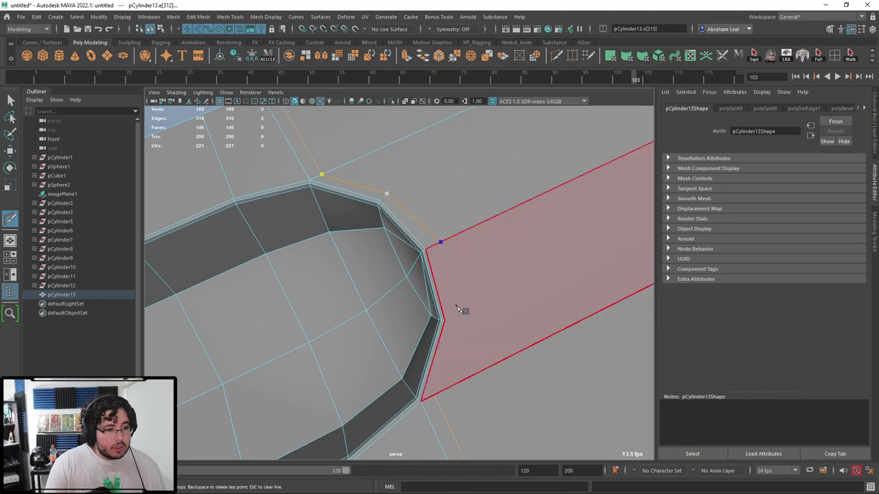
{"action": "left_click", "coordinate": [460, 317]}
{"action": "left_click", "coordinate": [435, 396]}
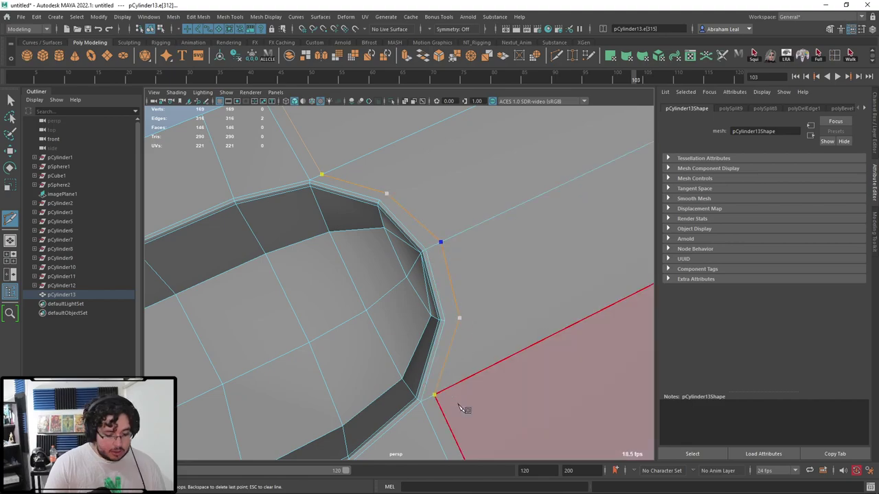
{"action": "right_click", "coordinate": [459, 405]}
Step: Connect the dome rim's two unjoined corner vertices to the matching corners of the outer ring with short cuts
{"action": "left_click_drag", "start_coordinate": [373, 343], "coordinate": [432, 282], "text": "alt"}
{"action": "right_click_drag", "start_coordinate": [432, 283], "coordinate": [445, 292], "text": "alt"}
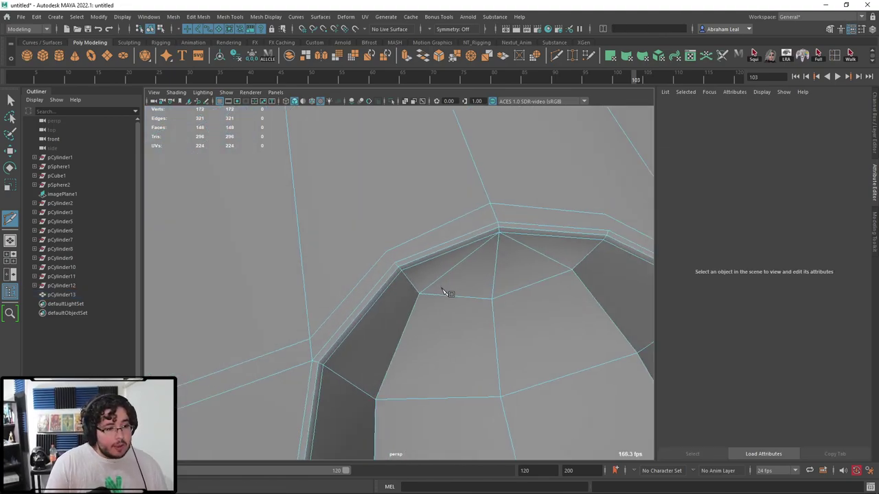
{"action": "middle_click_drag", "start_coordinate": [393, 259], "coordinate": [418, 272], "text": "alt"}
{"action": "scroll", "coordinate": [395, 297], "scroll_direction": "up", "scroll_amount": 2}
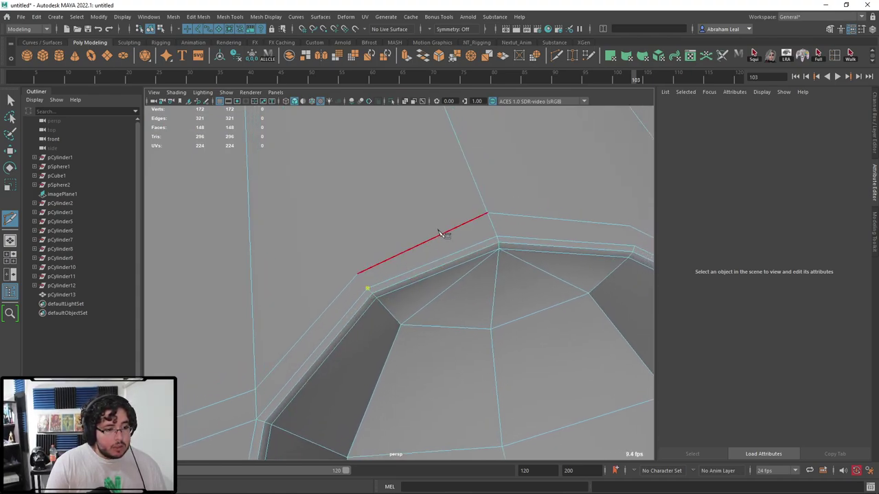
{"action": "left_click", "coordinate": [358, 274]}
{"action": "scroll", "coordinate": [405, 248], "scroll_direction": "down", "scroll_amount": 3}
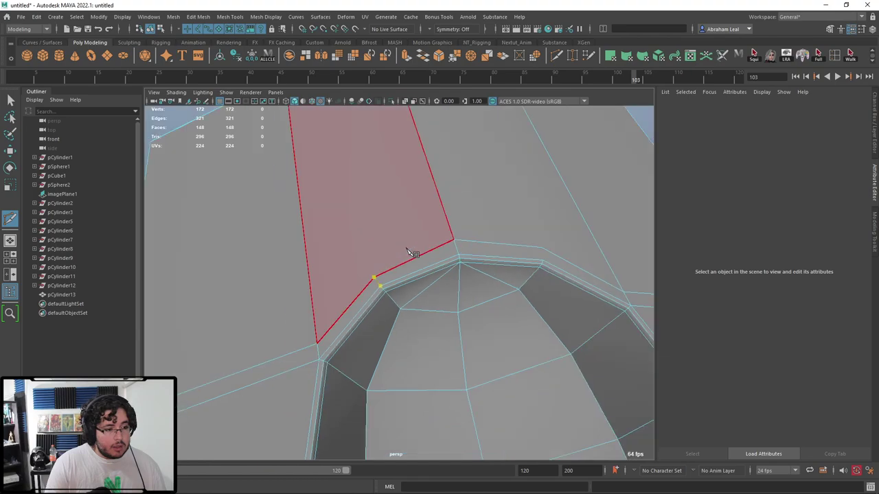
{"action": "left_click_drag", "start_coordinate": [407, 247], "coordinate": [453, 282], "text": "alt"}
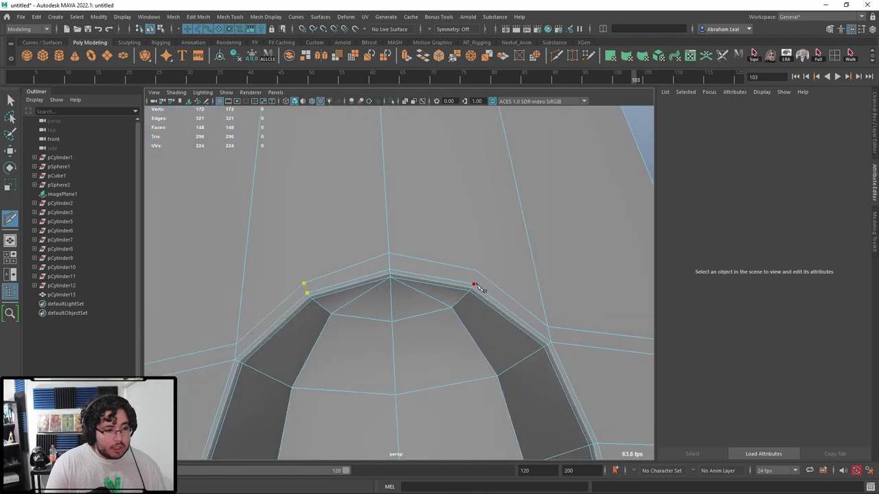
{"action": "key", "text": "Return"}
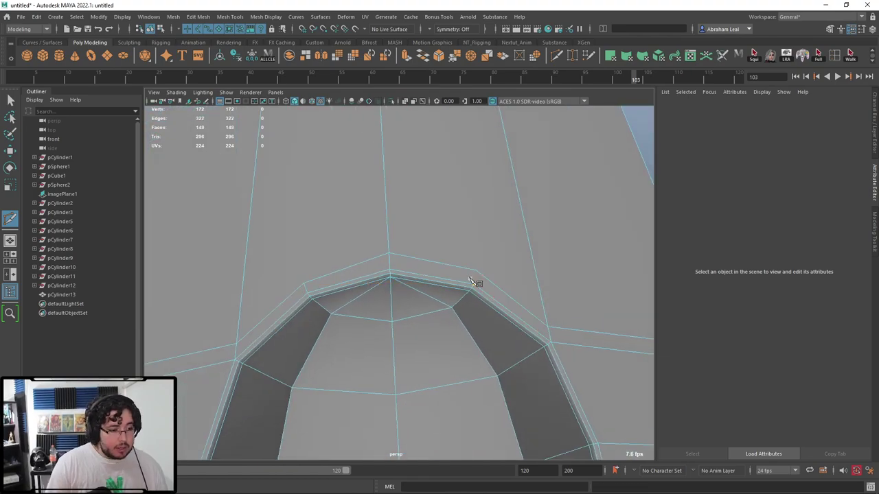
{"action": "scroll", "coordinate": [474, 278], "scroll_direction": "down", "scroll_amount": 5}
{"action": "left_click_drag", "start_coordinate": [433, 224], "coordinate": [405, 353], "text": "alt"}
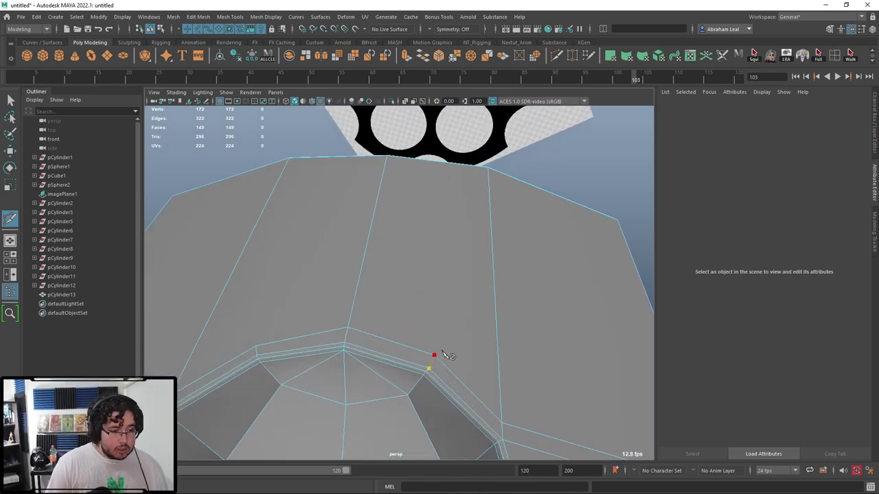
{"action": "left_click", "coordinate": [446, 355]}
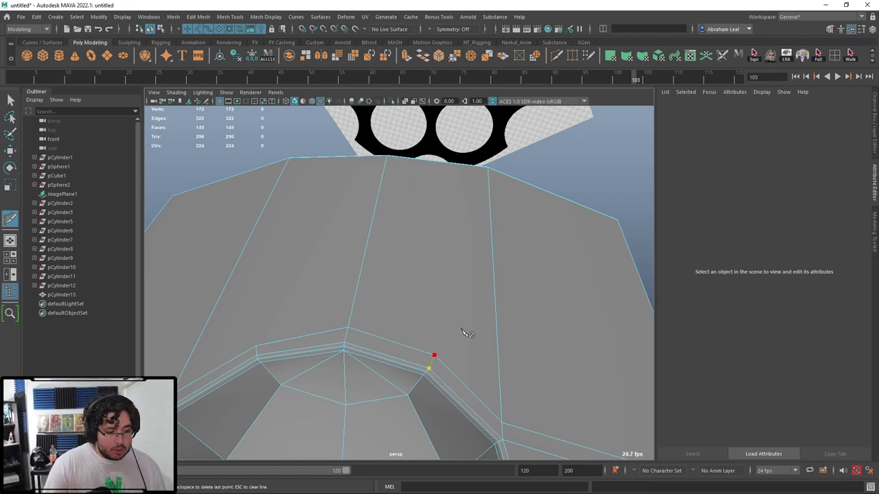
{"action": "key", "text": "Escape"}
Step: Cut from one outer ring corner across the lengthwise edge to the wedge's long outer side
{"action": "mouse_move", "coordinate": [443, 316]}
{"action": "left_mouse_down", "text": "alt"}
{"action": "mouse_move", "coordinate": [408, 408]}
{"action": "mouse_move", "coordinate": [432, 392]}
{"action": "mouse_move", "coordinate": [441, 330]}
{"action": "left_mouse_up", "text": "alt"}
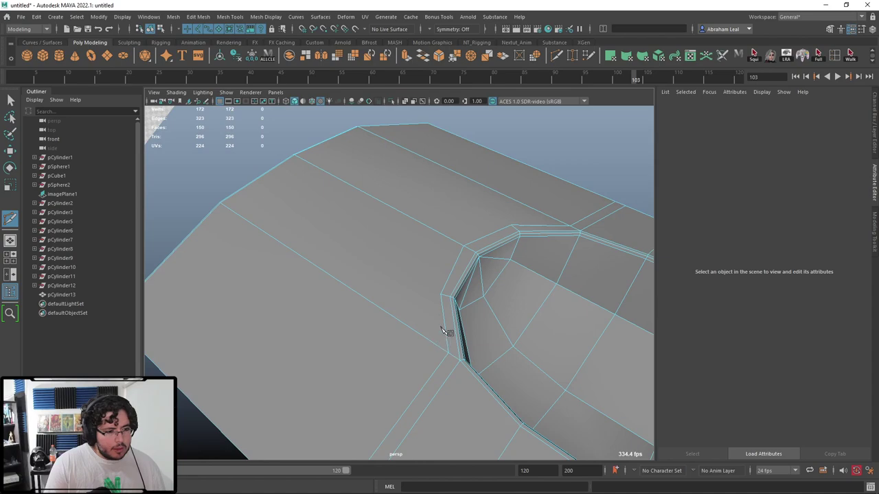
{"action": "left_click", "coordinate": [397, 319]}
{"action": "middle_click_drag", "start_coordinate": [330, 398], "coordinate": [361, 363], "text": "alt"}
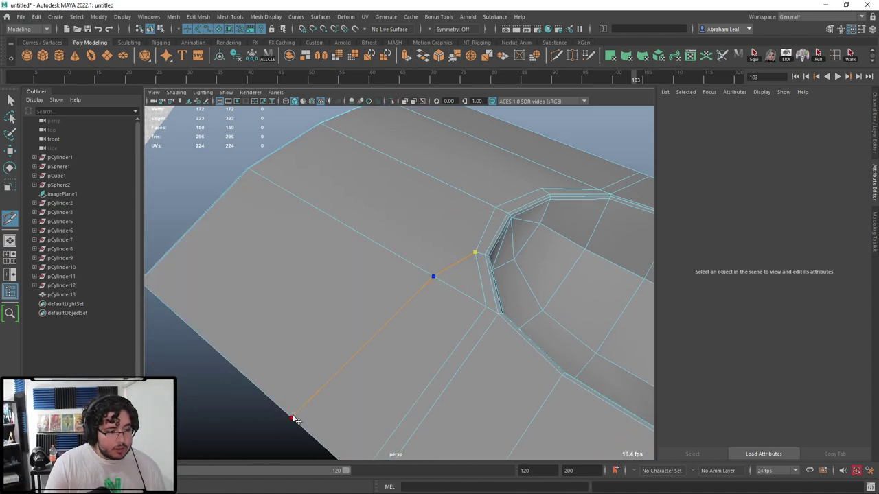
{"action": "scroll", "coordinate": [418, 342], "scroll_direction": "down", "scroll_amount": 3}
{"action": "left_click_drag", "start_coordinate": [453, 353], "coordinate": [431, 353], "text": "alt"}
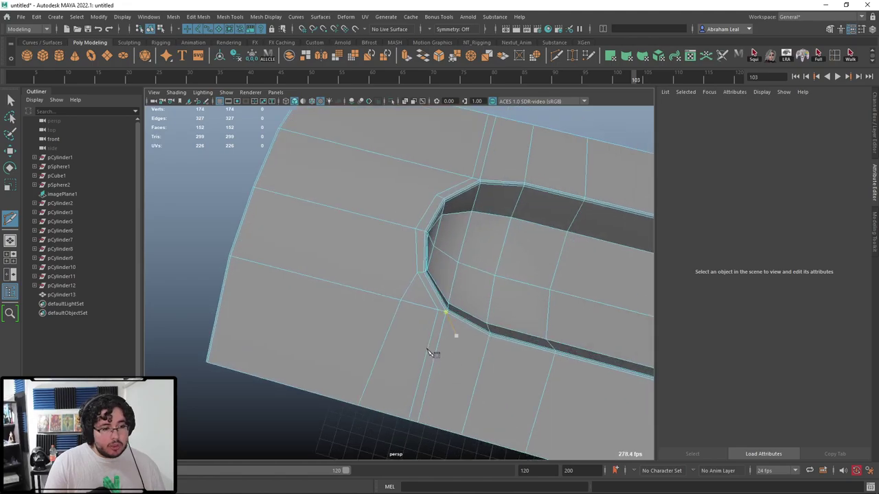
Step: Snap the outer ring corner vertex onto the new cut's bend point on the lengthwise edge and merge the two vertices
{"action": "scroll", "coordinate": [432, 350], "scroll_direction": "up", "scroll_amount": 5}
{"action": "key", "text": "w"}
{"action": "right_click_drag", "start_coordinate": [436, 265], "coordinate": [414, 251]}
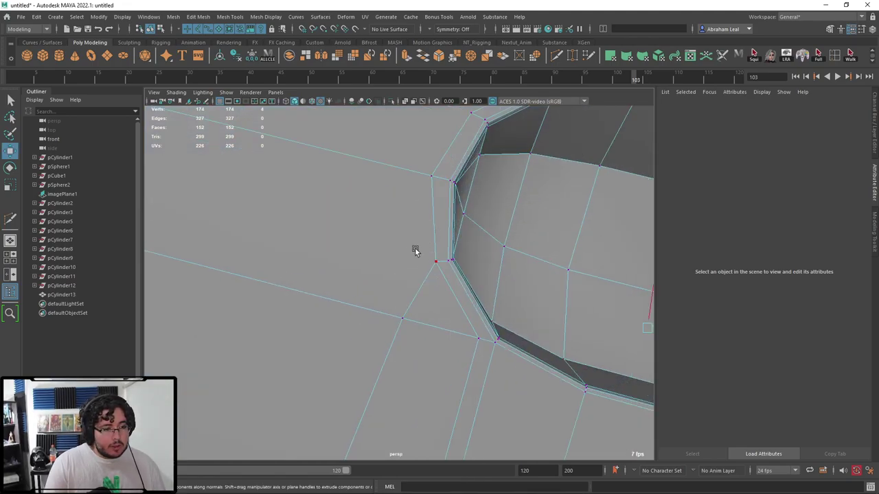
{"action": "left_click", "coordinate": [436, 261]}
{"action": "key", "text": "v"}
{"action": "left_click_drag", "start_coordinate": [438, 265], "coordinate": [391, 314]}
{"action": "key", "text": "4"}
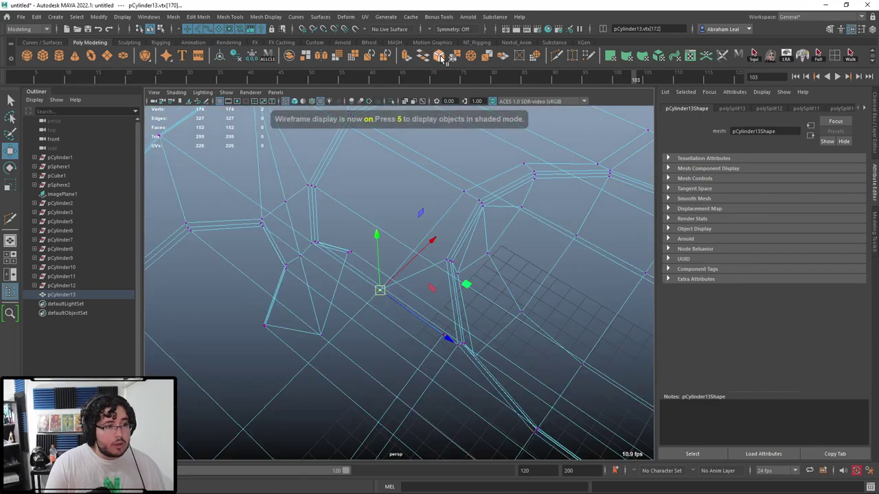
{"action": "left_click", "coordinate": [473, 54]}
Step: Delete the wedge's faces on the +X side of its centreline, selecting them in the front view
{"action": "scroll", "coordinate": [414, 192], "scroll_direction": "down", "scroll_amount": 3}
{"action": "left_click_drag", "start_coordinate": [474, 302], "coordinate": [418, 275], "text": "alt"}
{"action": "scroll", "coordinate": [418, 263], "scroll_direction": "down", "scroll_amount": 5}
{"action": "key", "text": "space"}
{"action": "scroll", "coordinate": [415, 261], "scroll_direction": "down", "scroll_amount": 5}
{"action": "scroll", "coordinate": [416, 255], "scroll_direction": "up", "scroll_amount": 4}
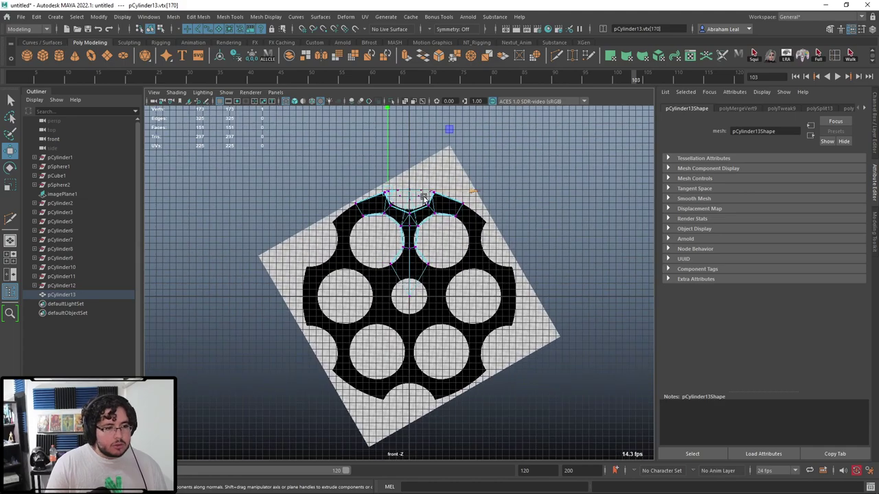
{"action": "right_click_drag", "start_coordinate": [422, 201], "coordinate": [421, 229]}
{"action": "left_click_drag", "start_coordinate": [543, 169], "coordinate": [415, 352]}
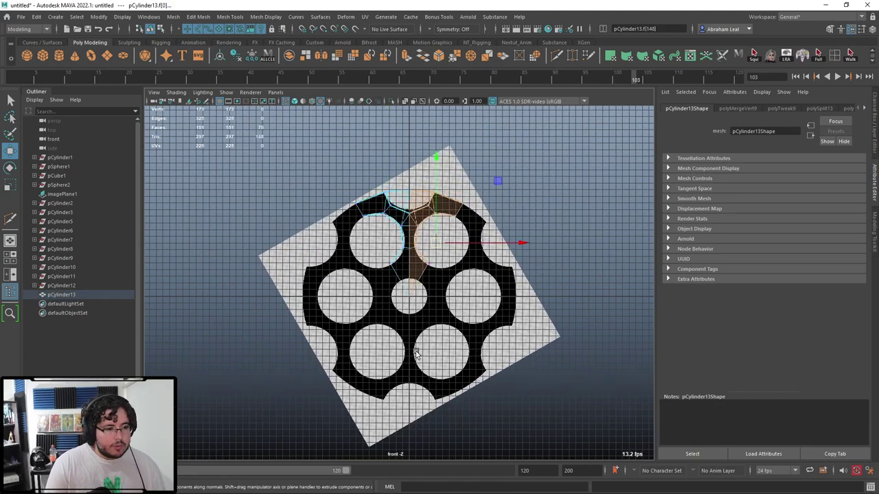
{"action": "key", "text": "Delete"}
Step: Show the remaining half wedge shaded and textured in the perspective view with smooth preview on
{"action": "key", "text": "space"}
{"action": "key", "text": "5"}
{"action": "mouse_move", "coordinate": [436, 254]}
{"action": "left_mouse_down"}
{"action": "mouse_move", "coordinate": [439, 231]}
{"action": "mouse_move", "coordinate": [490, 313]}
{"action": "mouse_move", "coordinate": [432, 343]}
{"action": "left_mouse_up"}
{"action": "key", "text": "6"}
{"action": "scroll", "coordinate": [426, 343], "scroll_direction": "up", "scroll_amount": 5}
{"action": "right_click_drag", "start_coordinate": [370, 280], "coordinate": [396, 258]}
{"action": "left_click", "coordinate": [389, 308]}
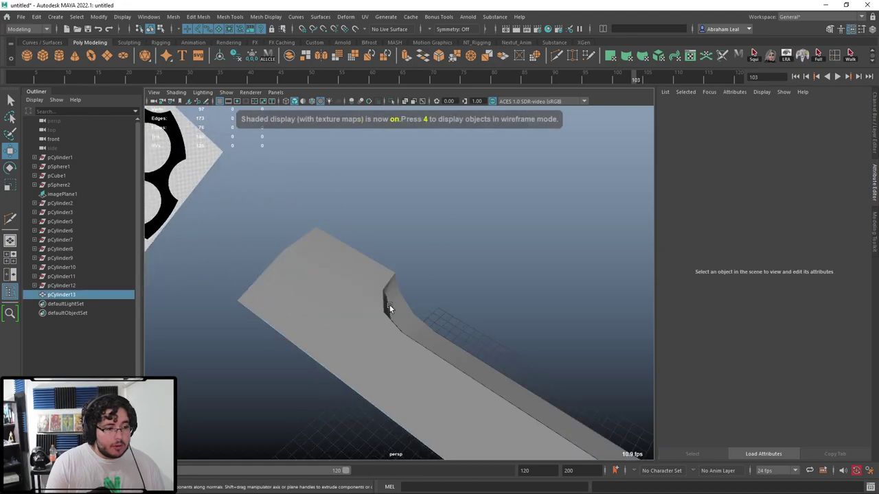
{"action": "key", "text": "3"}
Step: Examine the smoothed half wedge's surface and edge flow around the dome's rim from several angles
{"action": "left_click_drag", "start_coordinate": [364, 341], "coordinate": [379, 352], "text": "alt"}
{"action": "left_click", "coordinate": [451, 252]}
{"action": "left_click_drag", "start_coordinate": [451, 252], "coordinate": [481, 266], "text": "alt"}
{"action": "scroll", "coordinate": [481, 265], "scroll_direction": "up", "scroll_amount": 5}
{"action": "left_click", "coordinate": [458, 349]}
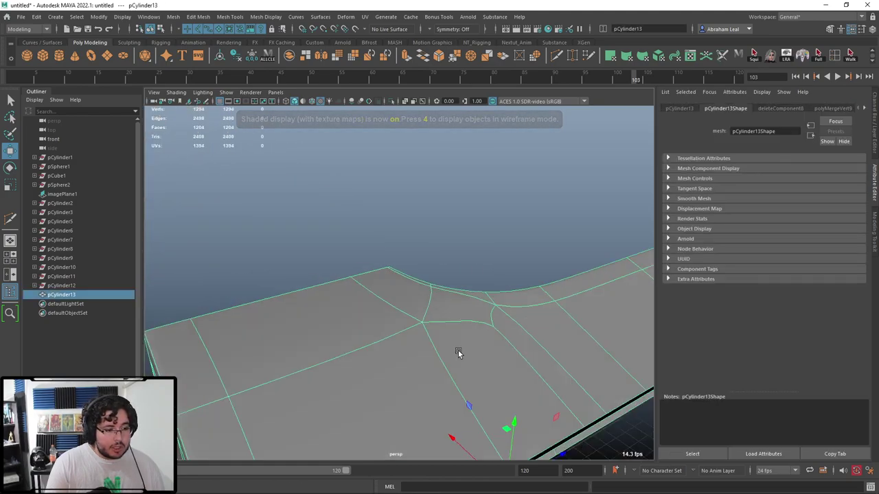
{"action": "left_click_drag", "start_coordinate": [458, 349], "coordinate": [439, 329], "text": "alt"}
{"action": "left_click", "coordinate": [300, 240]}
{"action": "left_click_drag", "start_coordinate": [301, 239], "coordinate": [543, 302], "text": "alt"}
{"action": "left_click", "coordinate": [385, 302]}
{"action": "left_click", "coordinate": [511, 223]}
{"action": "left_click_drag", "start_coordinate": [511, 223], "coordinate": [431, 261], "text": "alt"}
{"action": "left_click", "coordinate": [402, 314]}
{"action": "left_click", "coordinate": [468, 263]}
{"action": "left_click", "coordinate": [464, 286]}
Step: Slide the vertices along the half wedge's outer edge and beside the dome rim lengthwise to even out the edge flow
{"action": "key", "text": "1"}
{"action": "right_click_drag", "start_coordinate": [431, 261], "coordinate": [390, 245]}
{"action": "left_click_drag", "start_coordinate": [391, 244], "coordinate": [426, 200], "text": "alt"}
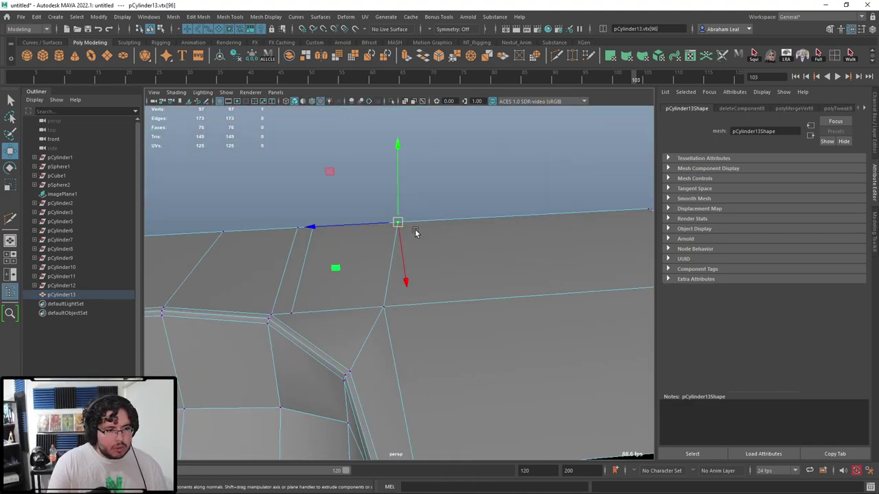
{"action": "left_click_drag", "start_coordinate": [308, 225], "coordinate": [385, 221]}
{"action": "left_click_drag", "start_coordinate": [384, 222], "coordinate": [339, 233], "text": "alt"}
{"action": "left_click_drag", "start_coordinate": [265, 225], "coordinate": [351, 220]}
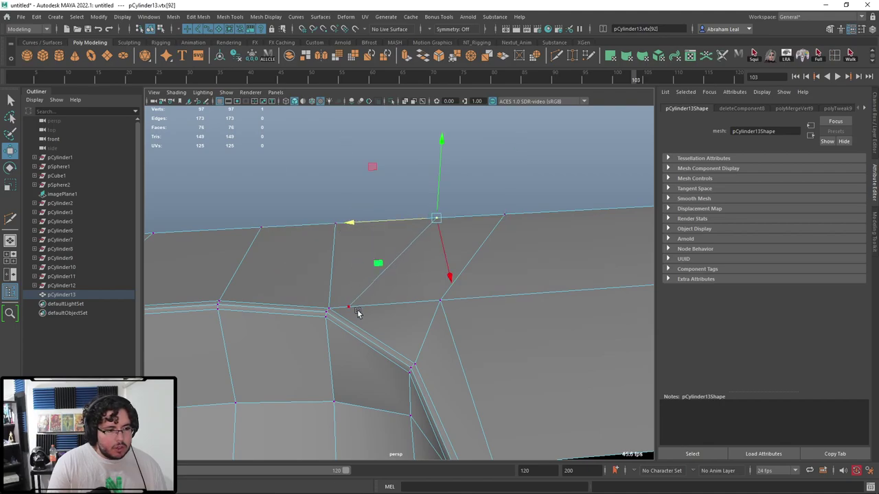
{"action": "left_click_drag", "start_coordinate": [358, 312], "coordinate": [328, 306]}
{"action": "key", "text": "3"}
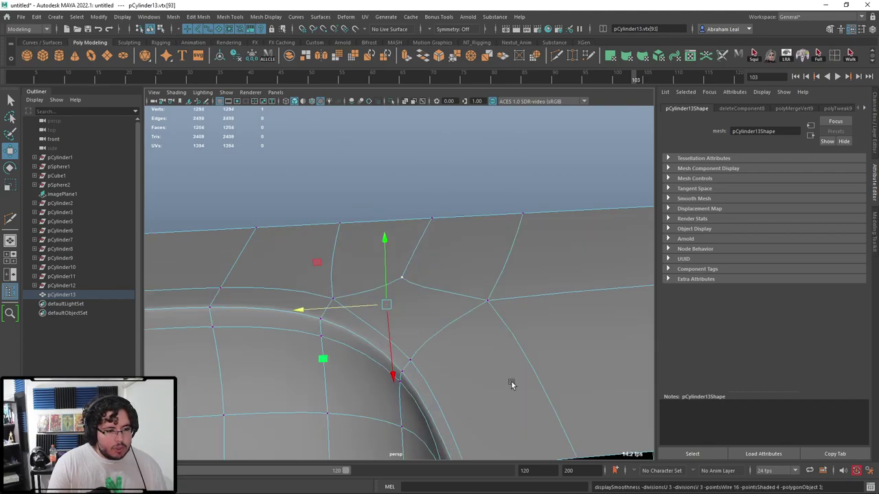
Step: Mirror the half wedge across the world X axis, combined with the original and merging border vertices at a 0.001 threshold
{"action": "left_click_drag", "start_coordinate": [451, 326], "coordinate": [447, 252], "text": "alt"}
{"action": "scroll", "coordinate": [401, 213], "scroll_direction": "down", "scroll_amount": 5}
{"action": "left_click", "coordinate": [337, 221]}
{"action": "left_click_drag", "start_coordinate": [337, 222], "coordinate": [398, 277], "text": "alt"}
{"action": "left_click", "coordinate": [396, 267]}
{"action": "right_click_drag", "start_coordinate": [395, 267], "coordinate": [442, 333], "text": "shift"}
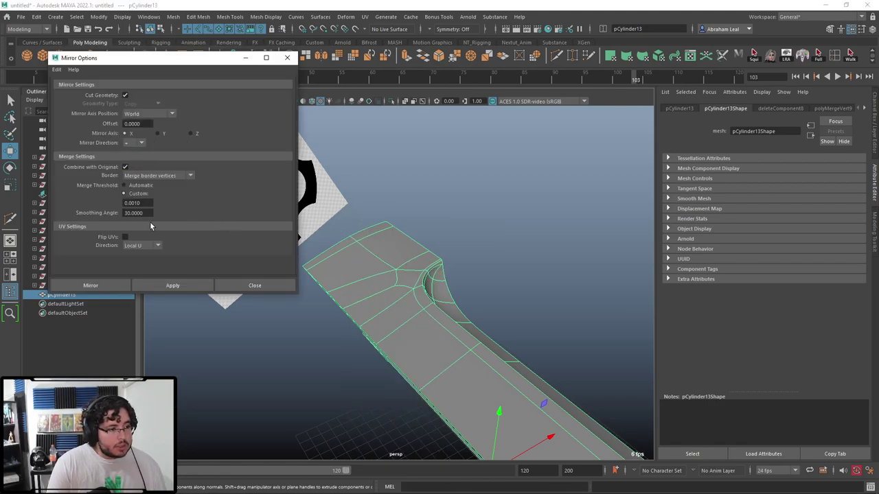
{"action": "left_click", "coordinate": [177, 283]}
Step: Examine the mirrored wedge's surface and centre seam from several angles, with and without smooth preview, and dismiss the Mirror options
{"action": "left_click_drag", "start_coordinate": [495, 242], "coordinate": [453, 281], "text": "alt"}
{"action": "left_click", "coordinate": [512, 220]}
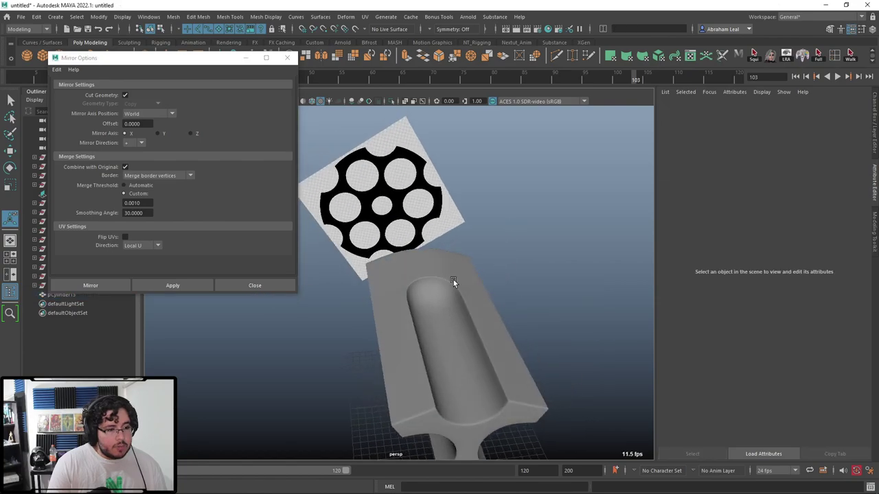
{"action": "left_click", "coordinate": [455, 282]}
{"action": "left_click_drag", "start_coordinate": [519, 353], "coordinate": [537, 195], "text": "alt"}
{"action": "left_click", "coordinate": [537, 195]}
{"action": "left_click", "coordinate": [520, 222]}
{"action": "key", "text": "1"}
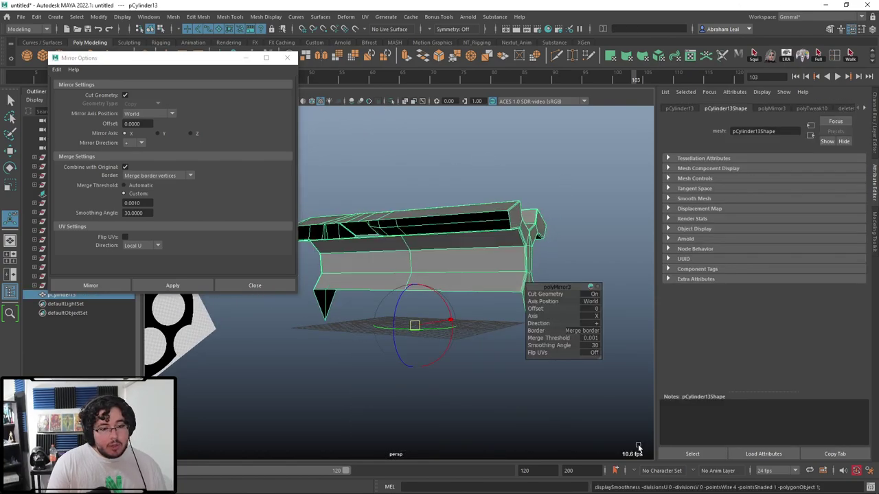
{"action": "left_click", "coordinate": [442, 154]}
{"action": "left_click", "coordinate": [287, 58]}
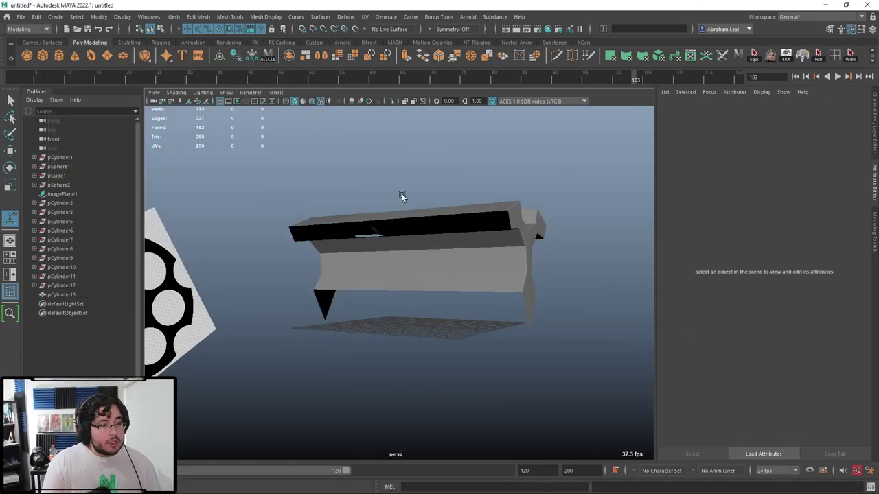
{"action": "left_click", "coordinate": [404, 236]}
{"action": "left_click_drag", "start_coordinate": [402, 196], "coordinate": [225, 256], "text": "alt"}
{"action": "key", "text": "3"}
{"action": "scroll", "coordinate": [224, 256], "scroll_direction": "up", "scroll_amount": 4}
{"action": "left_click", "coordinate": [208, 205]}
{"action": "left_click_drag", "start_coordinate": [207, 205], "coordinate": [363, 254], "text": "alt"}
Step: Set up Duplicate Special for the full wedge with 5 instance copies, each rotated 60 degrees about Y
{"action": "left_click", "coordinate": [349, 208]}
{"action": "scroll", "coordinate": [349, 208], "scroll_direction": "down", "scroll_amount": 4}
{"action": "key", "text": "w"}
{"action": "left_click", "coordinate": [36, 17]}
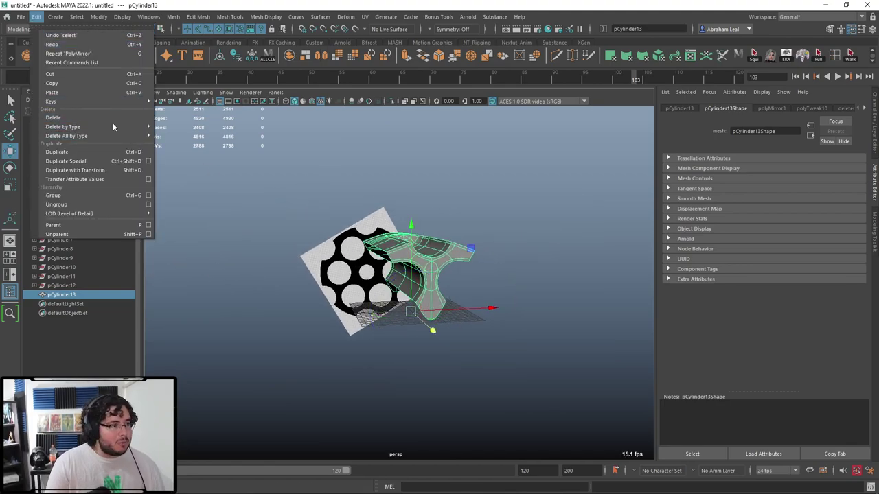
{"action": "left_click", "coordinate": [148, 161]}
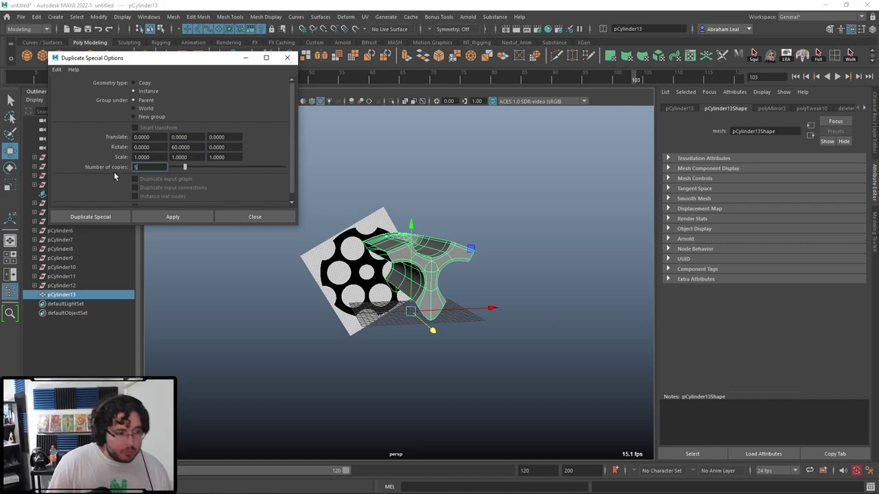
Step: Try creating the five wedge instances rotated about Y, then undo the duplication
{"action": "left_click", "coordinate": [180, 215]}
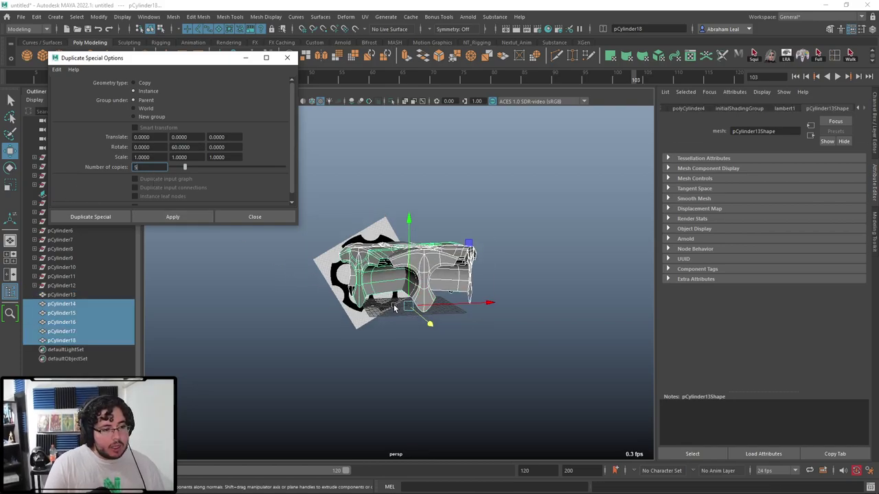
{"action": "left_click_drag", "start_coordinate": [395, 306], "coordinate": [414, 327], "text": "alt"}
{"action": "key", "text": "ctrl+z"}
{"action": "left_click_drag", "start_coordinate": [249, 236], "coordinate": [349, 236], "text": "alt"}
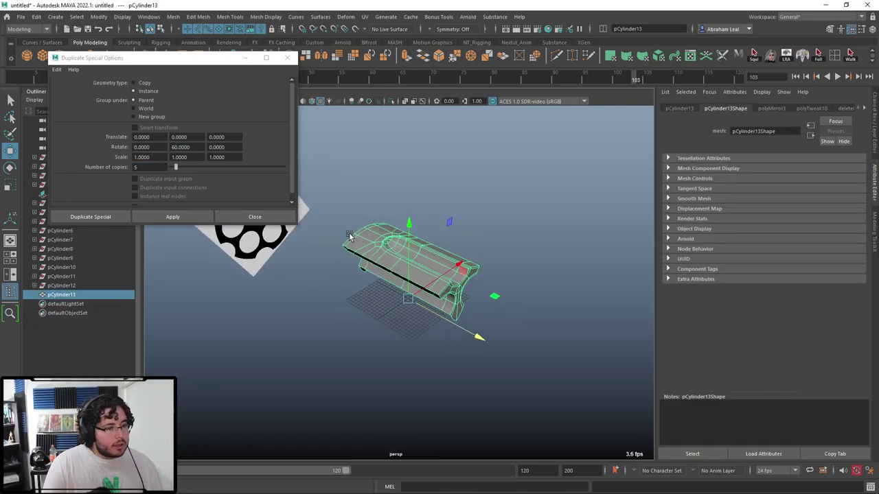
Step: Set the duplicate rotation to 0 in Y and 60 in Z, and create five wedge instances around the chamber axis
{"action": "left_click_drag", "start_coordinate": [196, 148], "coordinate": [173, 147]}
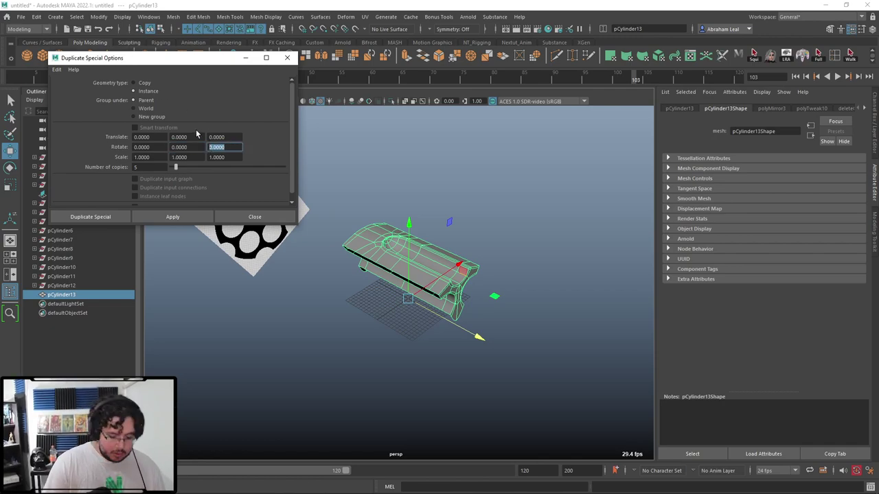
{"action": "type", "text": "60"}
{"action": "key", "text": "Return"}
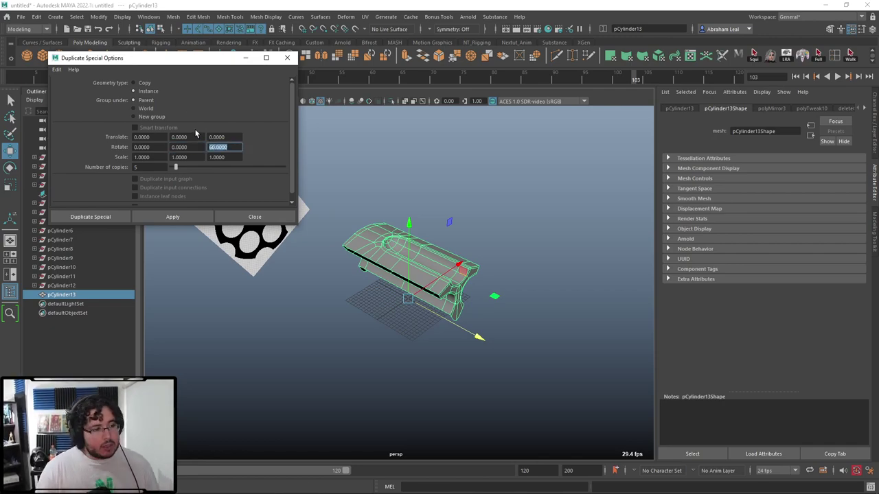
{"action": "left_click", "coordinate": [173, 216]}
{"action": "left_click_drag", "start_coordinate": [405, 274], "coordinate": [481, 230], "text": "alt"}
{"action": "left_click", "coordinate": [557, 206]}
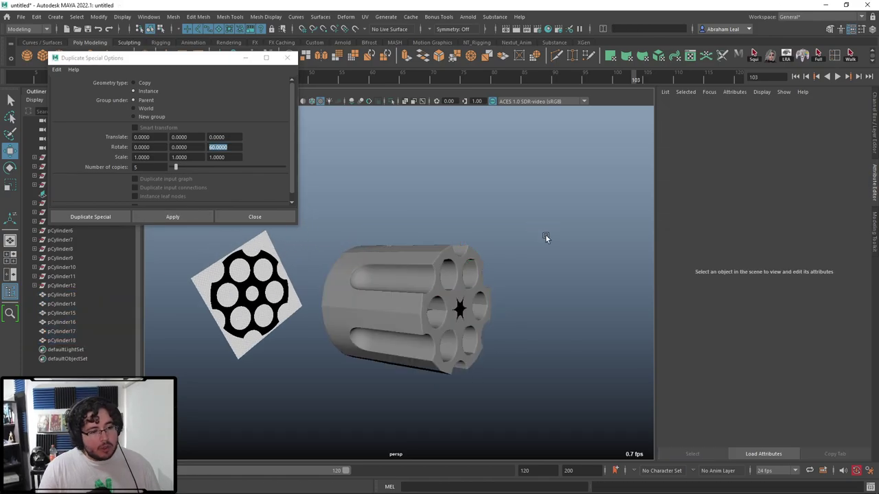
Step: Turn off smooth preview on all six wedges and combine them into one chamber mesh
{"action": "left_click_drag", "start_coordinate": [547, 236], "coordinate": [284, 425], "text": "alt"}
{"action": "key", "text": "1"}
{"action": "left_click_drag", "start_coordinate": [439, 357], "coordinate": [573, 337], "text": "alt"}
{"action": "left_click", "coordinate": [197, 16]}
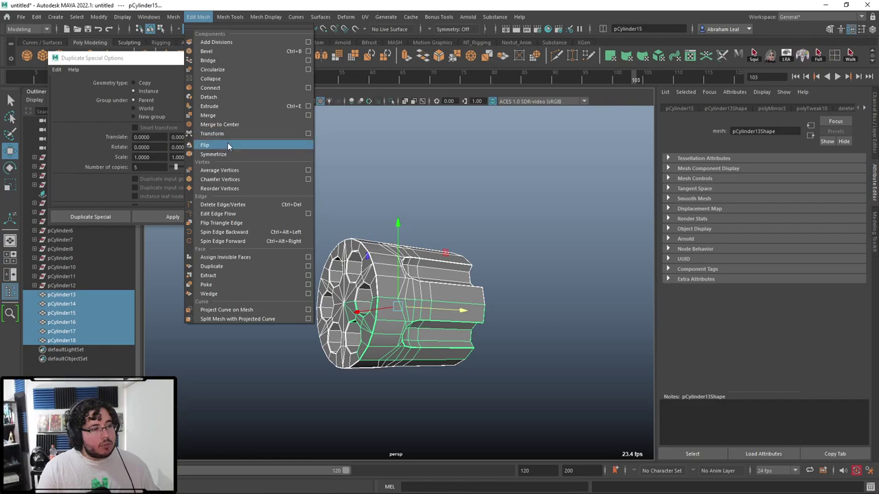
{"action": "mouse_move", "coordinate": [173, 18]}
{"action": "left_click", "coordinate": [185, 52]}
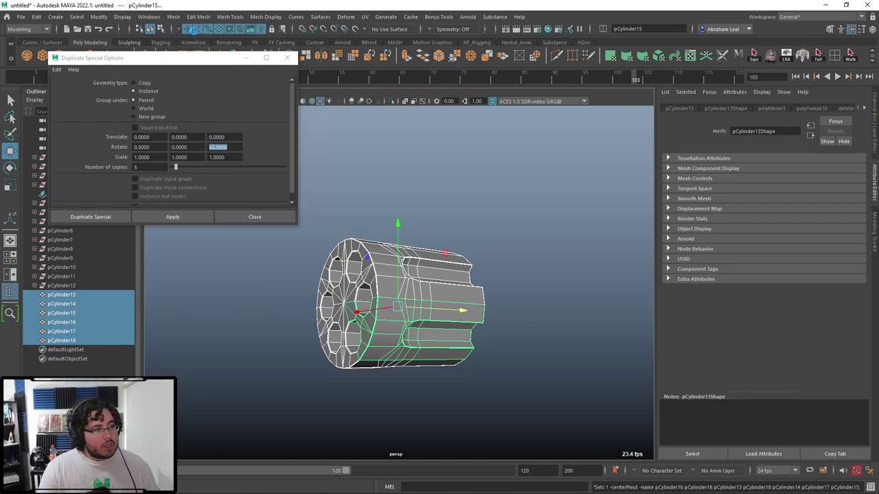
Step: Merge the combined chamber's coincident vertices with a 0.01 distance threshold and turn on smooth preview
{"action": "left_click", "coordinate": [197, 19]}
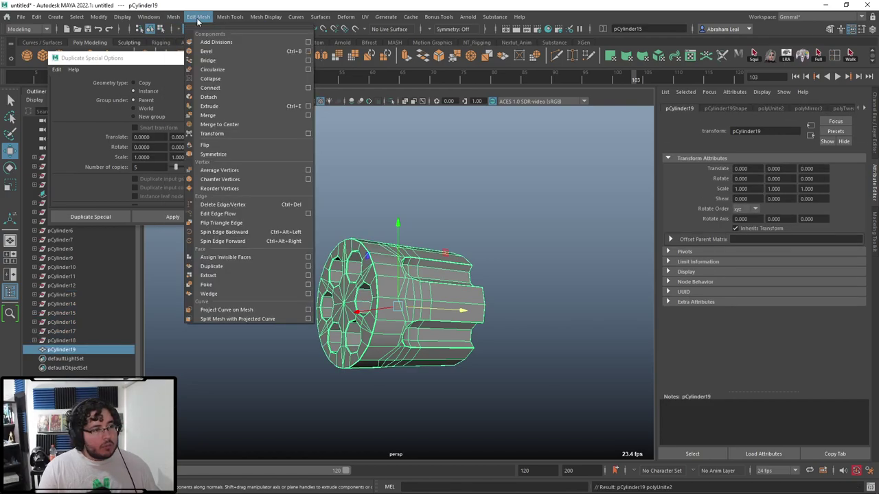
{"action": "left_click", "coordinate": [213, 114]}
{"action": "key", "text": "3"}
{"action": "left_click", "coordinate": [462, 191]}
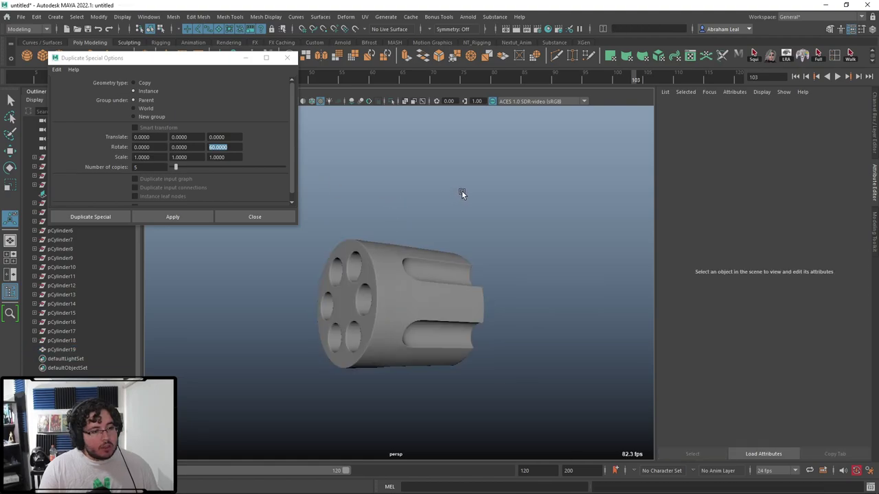
Step: Inspect the edge flow around the chamber's grooves from the side, comparing the unsmoothed cage with the smooth preview
{"action": "right_click_drag", "start_coordinate": [461, 191], "coordinate": [440, 206], "text": "alt"}
{"action": "left_click_drag", "start_coordinate": [453, 247], "coordinate": [277, 278], "text": "alt"}
{"action": "right_click_drag", "start_coordinate": [364, 309], "coordinate": [405, 325], "text": "alt"}
{"action": "left_click_drag", "start_coordinate": [405, 322], "coordinate": [404, 346], "text": "alt"}
{"action": "left_click", "coordinate": [379, 321]}
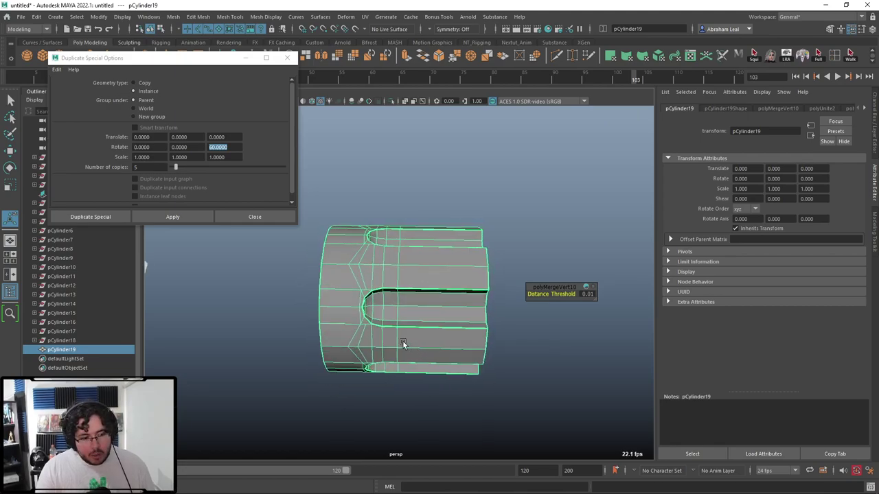
{"action": "scroll", "coordinate": [393, 337], "scroll_direction": "up", "scroll_amount": 5}
{"action": "middle_click_drag", "start_coordinate": [345, 336], "coordinate": [405, 340], "text": "alt"}
{"action": "key", "text": "3"}
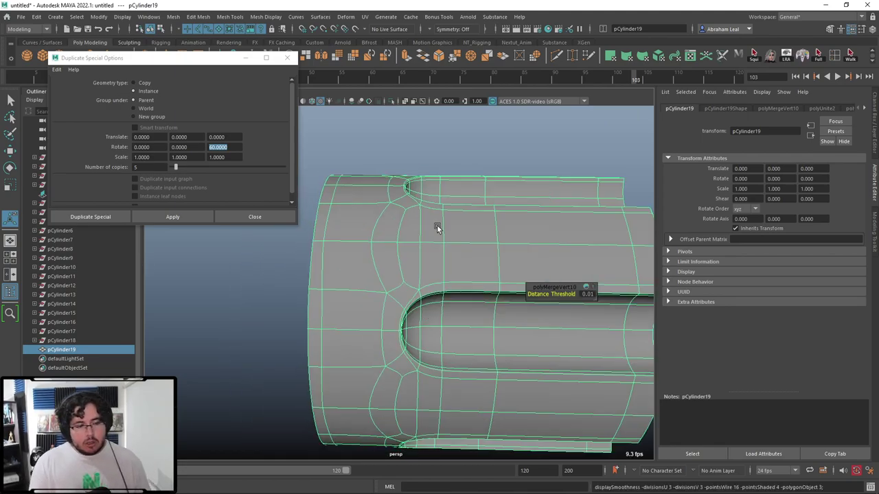
Step: Examine the whole merged chamber from the front and sides, comparing its low-poly and smoothed forms
{"action": "left_click", "coordinate": [416, 119]}
{"action": "scroll", "coordinate": [412, 164], "scroll_direction": "down", "scroll_amount": 4}
{"action": "left_click_drag", "start_coordinate": [412, 167], "coordinate": [499, 296], "text": "alt"}
{"action": "scroll", "coordinate": [465, 265], "scroll_direction": "down", "scroll_amount": 5}
{"action": "scroll", "coordinate": [467, 288], "scroll_direction": "up", "scroll_amount": 4}
{"action": "left_click", "coordinate": [457, 286]}
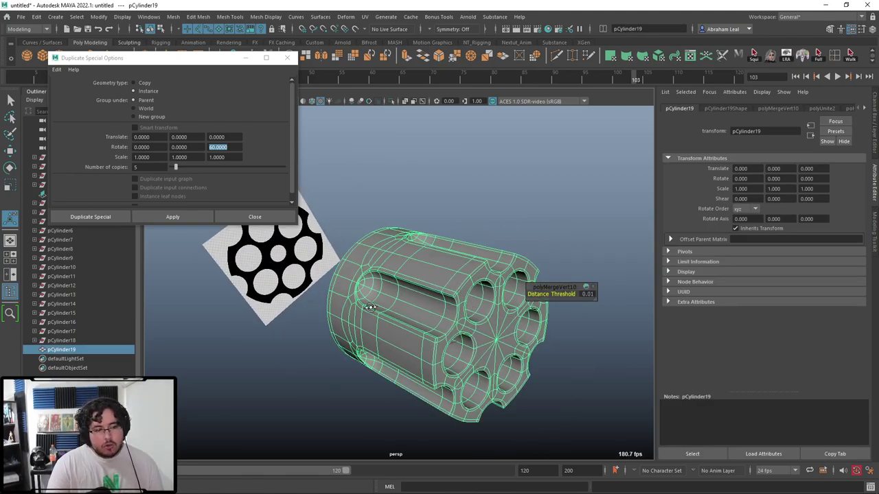
{"action": "left_click_drag", "start_coordinate": [371, 308], "coordinate": [315, 307], "text": "alt"}
{"action": "left_click", "coordinate": [449, 172]}
{"action": "left_click", "coordinate": [381, 253]}
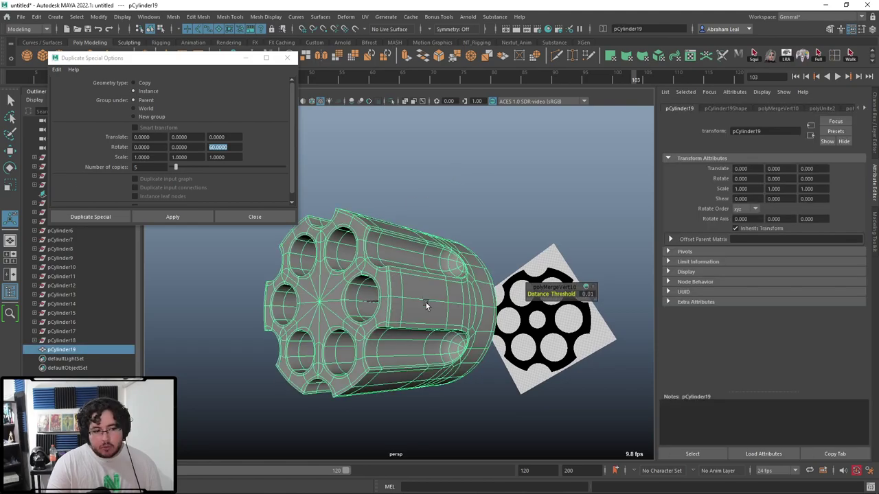
{"action": "key", "text": "1"}
{"action": "left_click", "coordinate": [455, 206]}
{"action": "left_click_drag", "start_coordinate": [455, 205], "coordinate": [410, 268], "text": "alt"}
{"action": "left_click", "coordinate": [411, 268]}
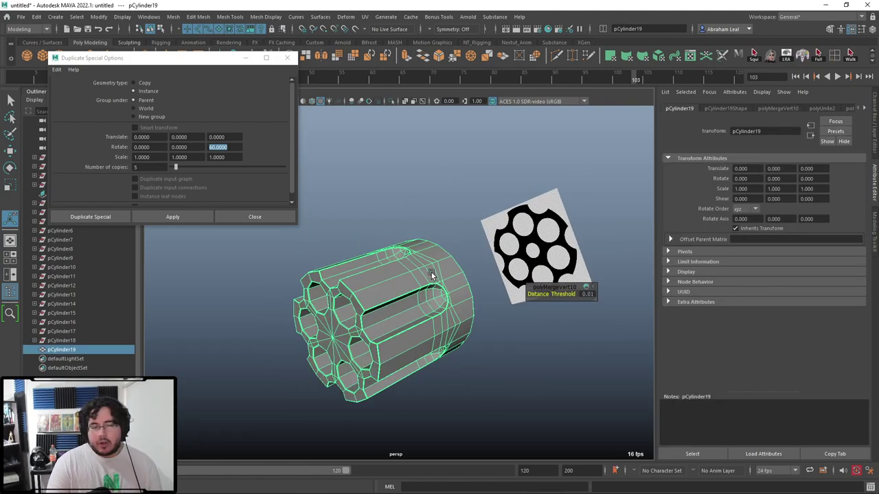
{"action": "key", "text": "3"}
{"action": "left_click", "coordinate": [357, 161]}
{"action": "scroll", "coordinate": [414, 227], "scroll_direction": "down", "scroll_amount": 4}
{"action": "left_click_drag", "start_coordinate": [414, 227], "coordinate": [457, 262], "text": "alt"}
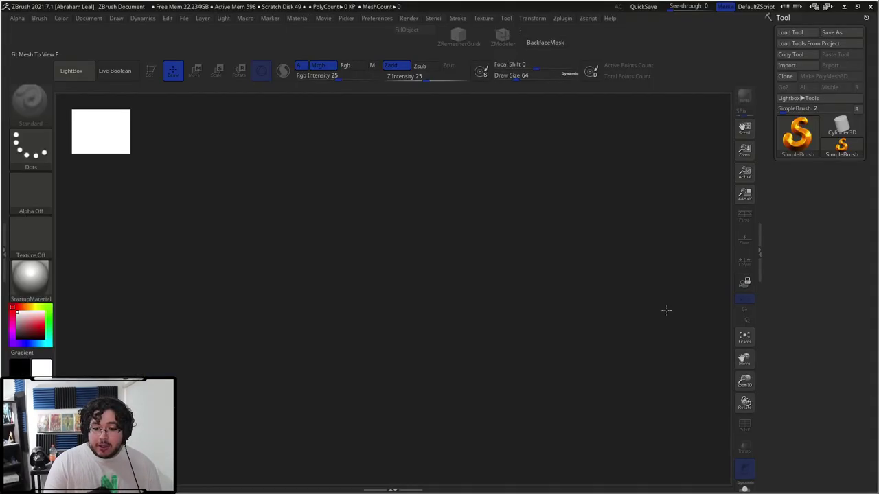
Step: Switch to ZBrush and toggle the LightBox browser's display
{"action": "key", "text": "comma"}
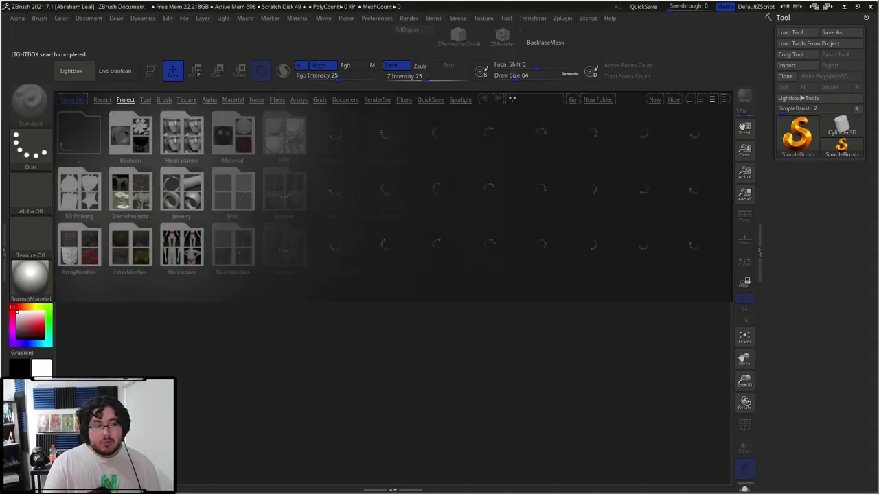